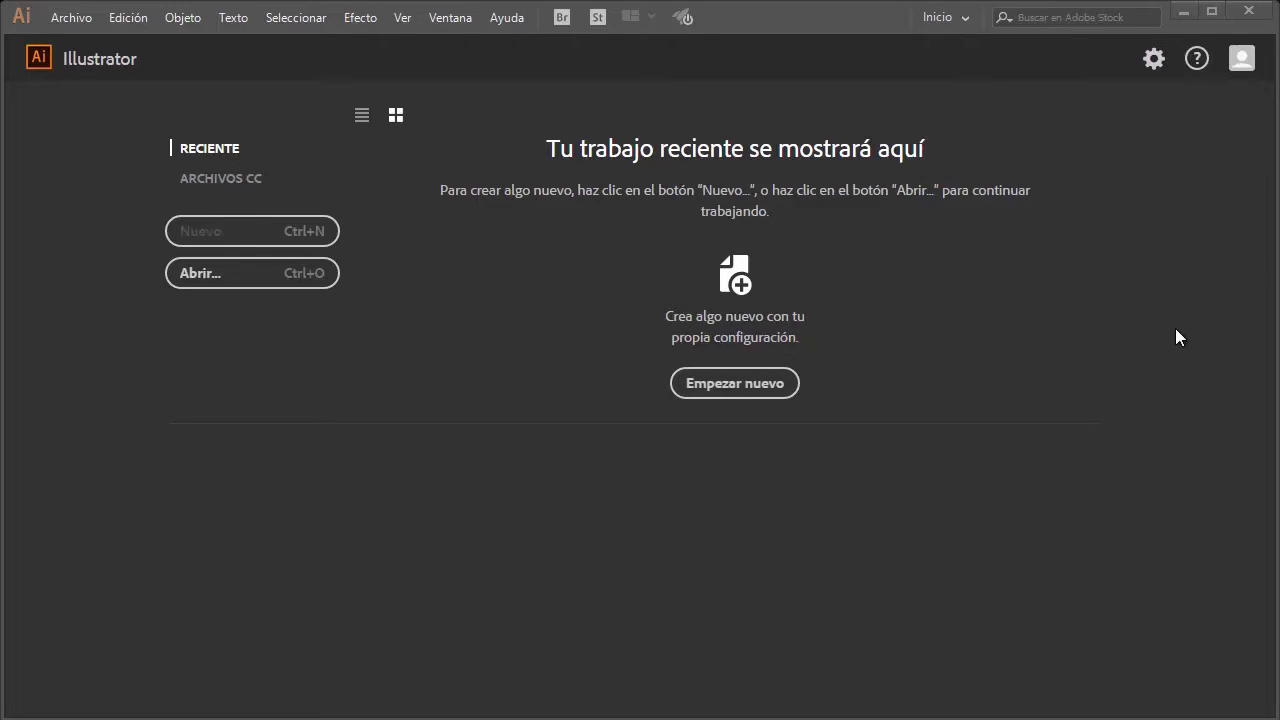
- Start a new document with Empezar nuevo on the Illustrator welcome screen
left_click(737, 386)
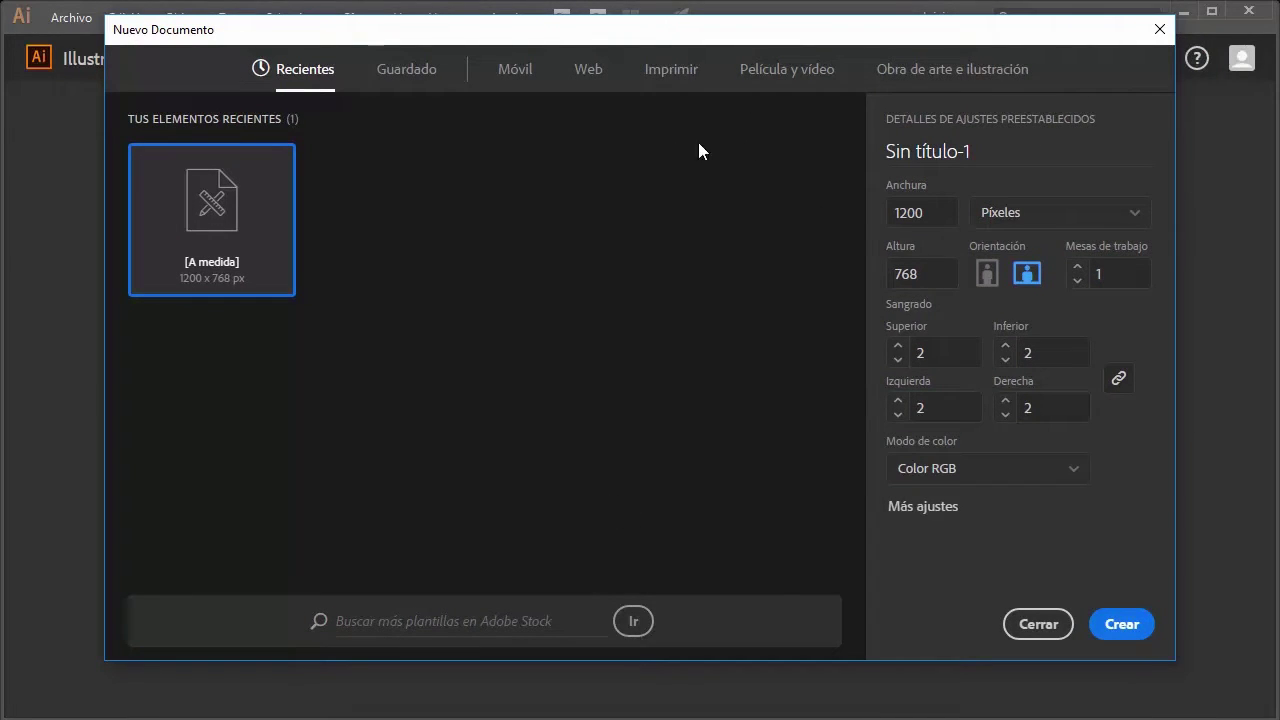
- Browse the Móvil, Web and Imprimir presets, then return to the recent 1200 × 768 px custom preset
left_click(533, 80)
left_click(586, 74)
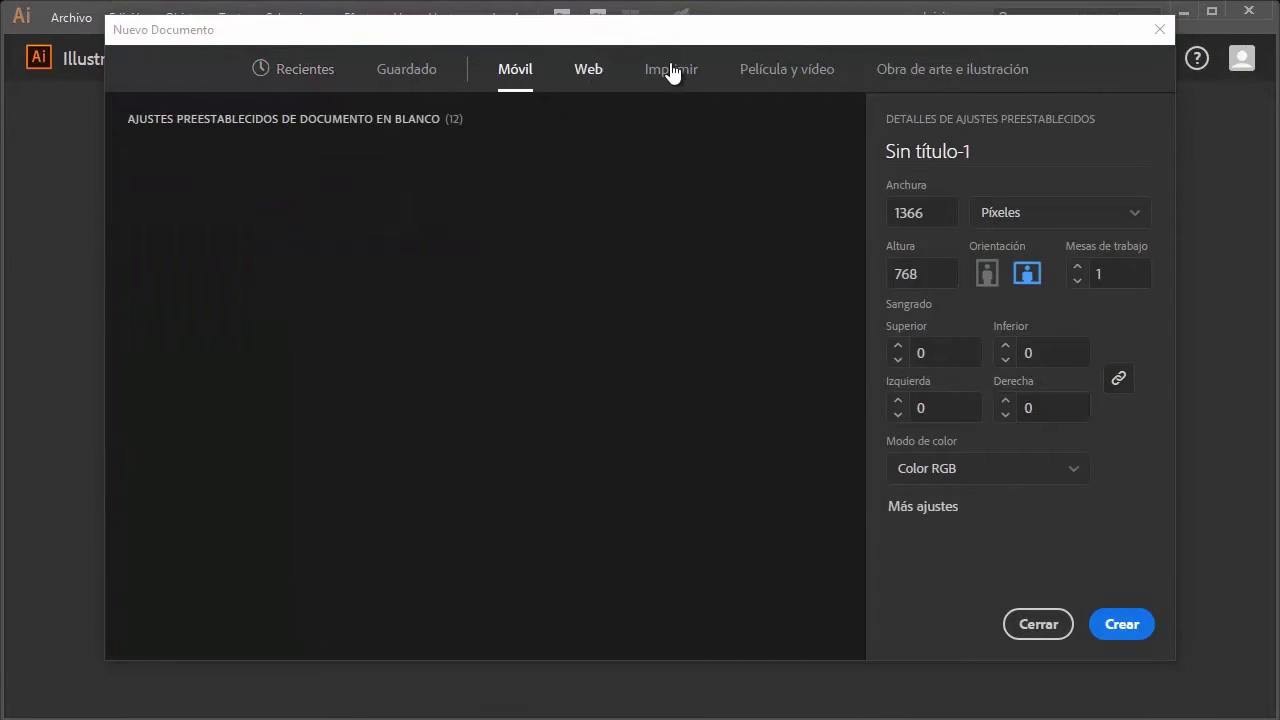
left_click(672, 74)
left_click(268, 69)
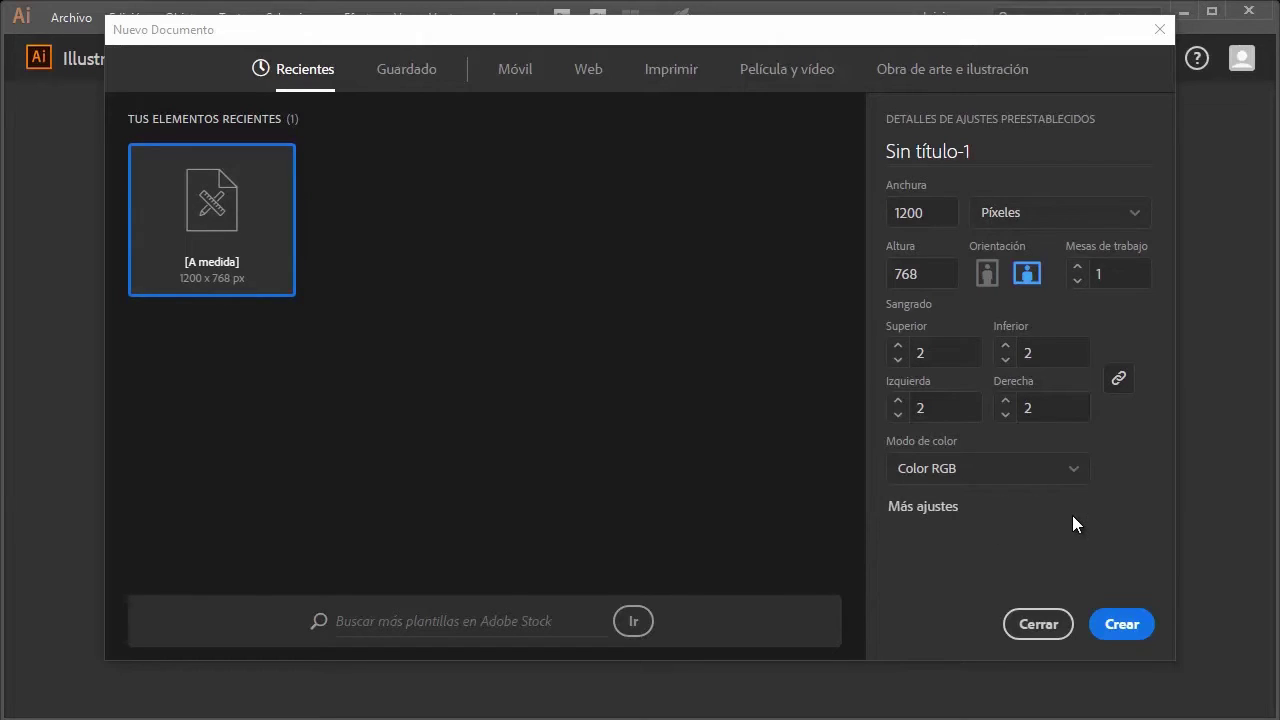
- Raise the artboard count to 6 in Más ajustes and create the 1200 × 768 px document
left_click(922, 512)
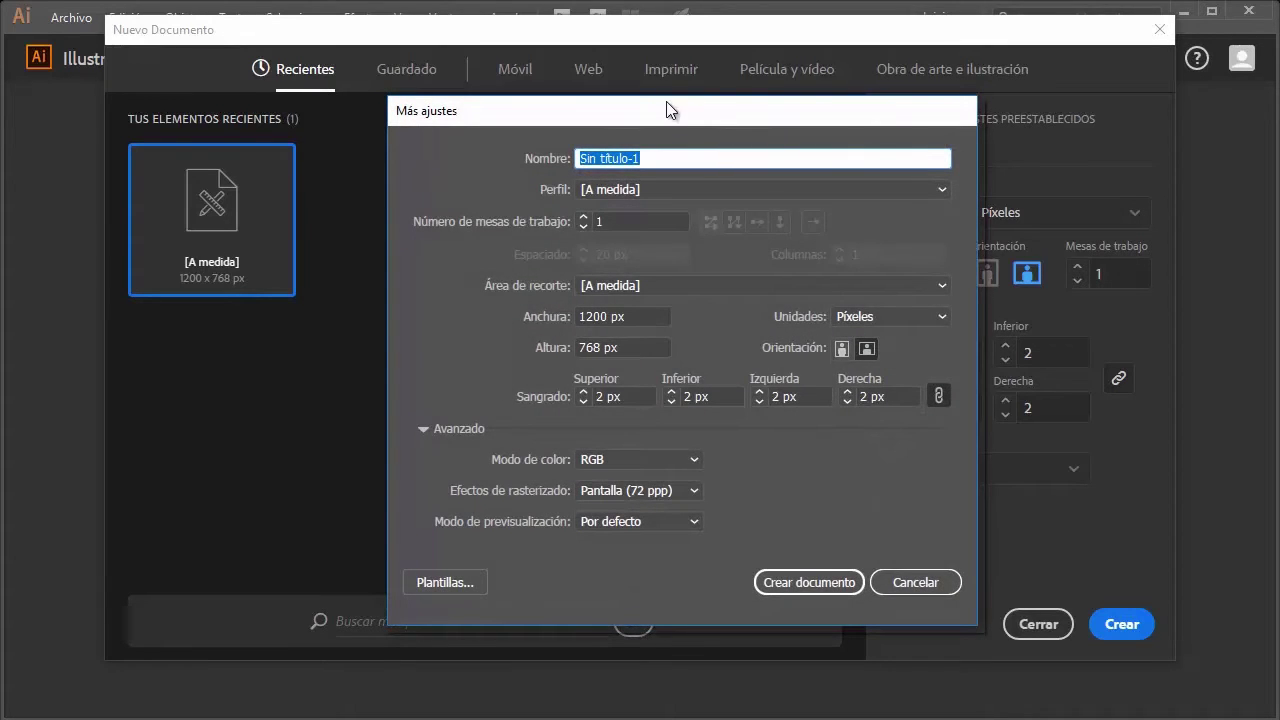
left_click_drag(666, 101, 588, 96)
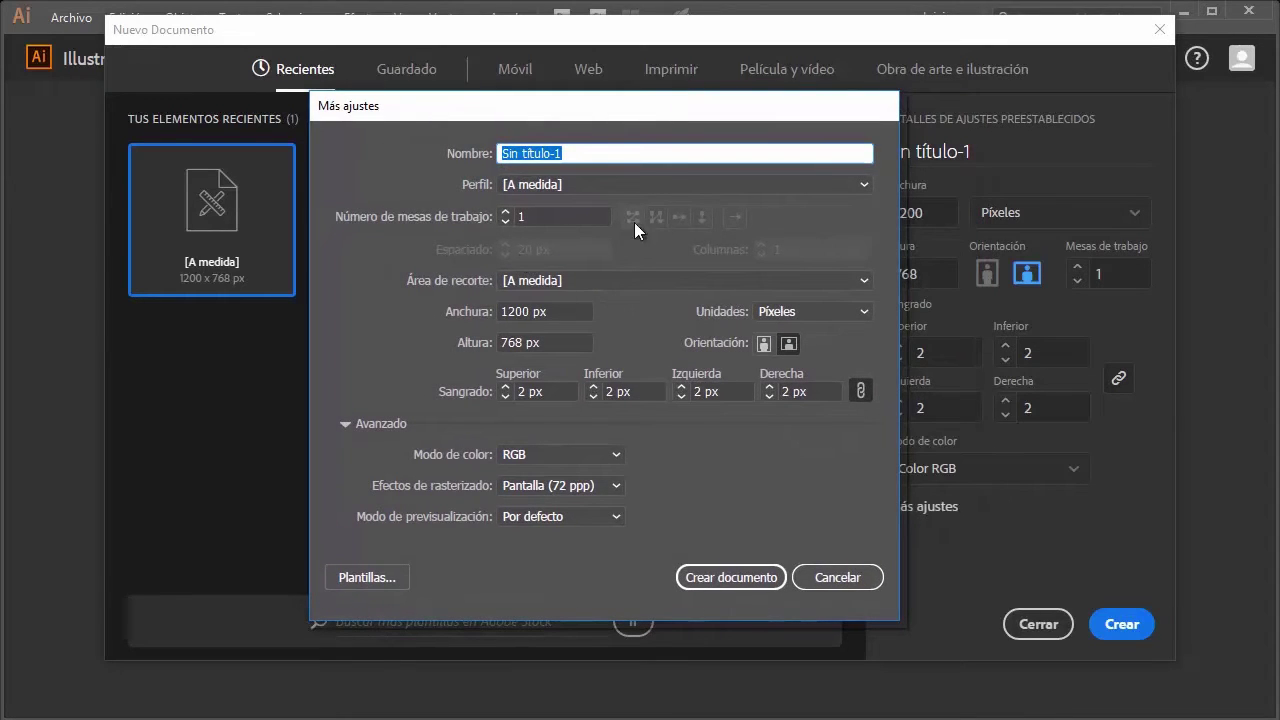
left_click(507, 212)
left_click(510, 219)
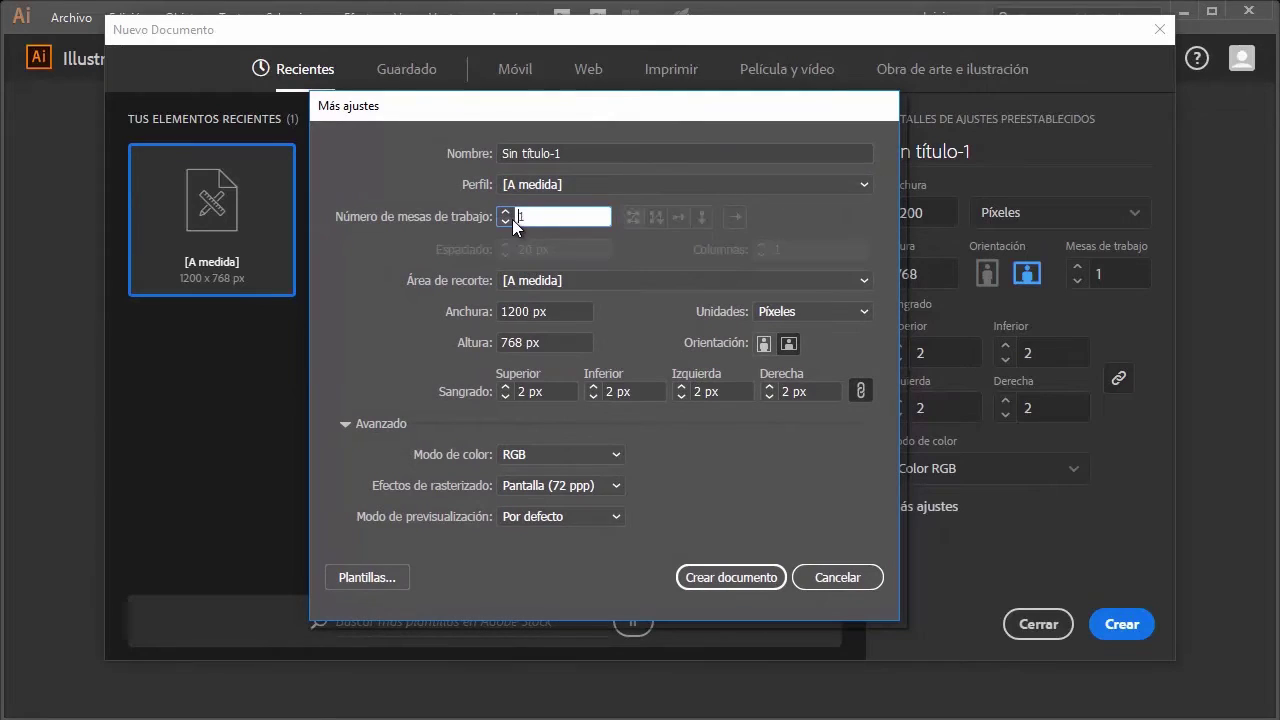
left_click(511, 212)
left_click(511, 212)
left_click(511, 212)
left_click(511, 212)
left_click(511, 212)
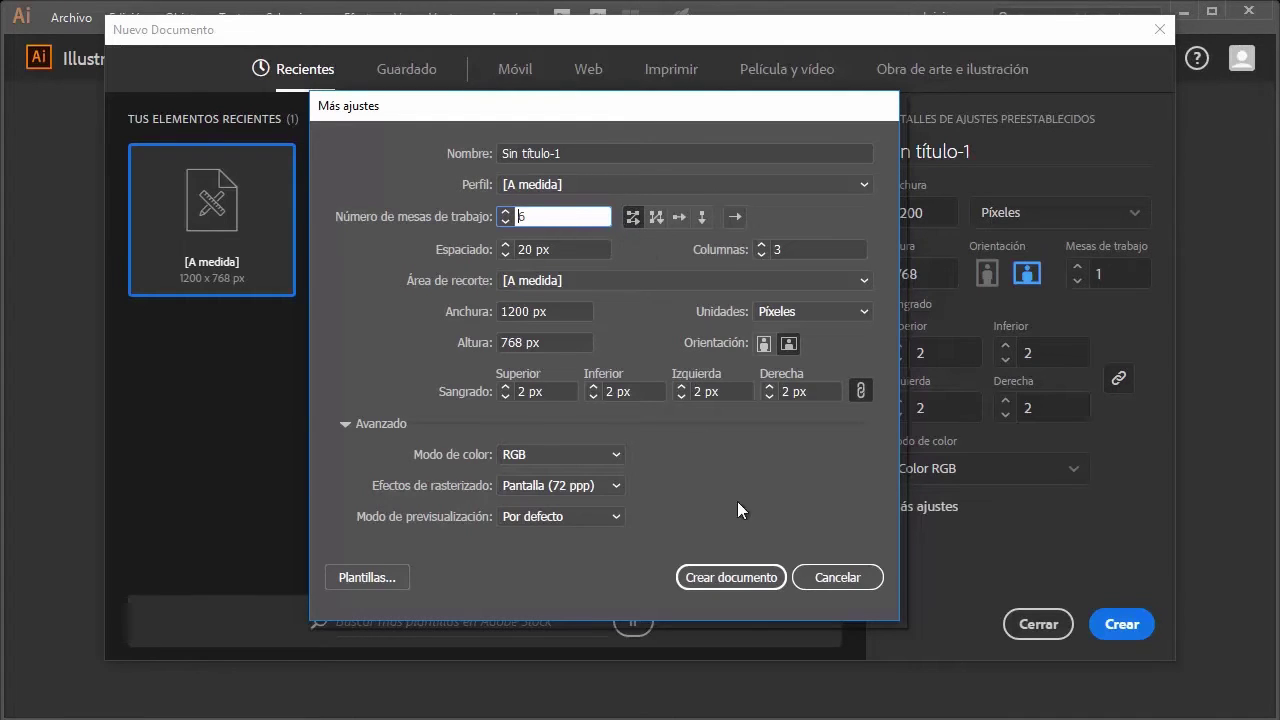
left_click(746, 576)
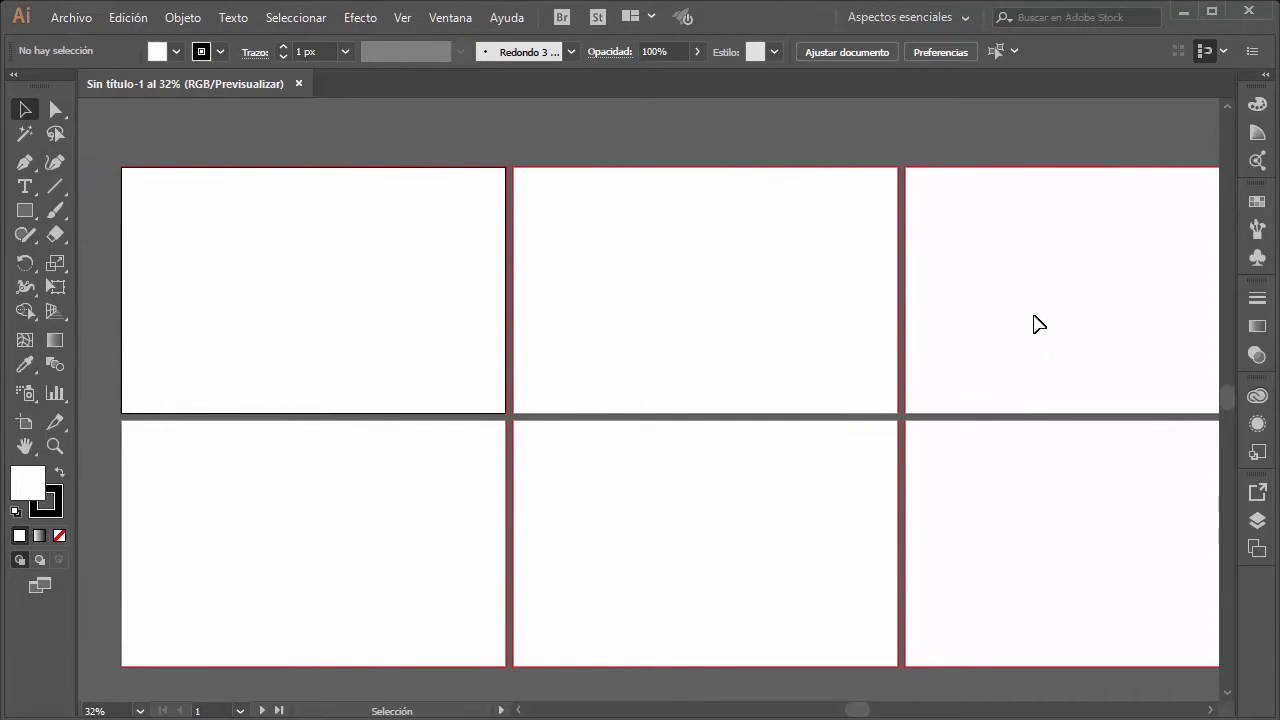
- Open and close the Capas panel, then open the Mesas de trabajo panel
left_click(1257, 521)
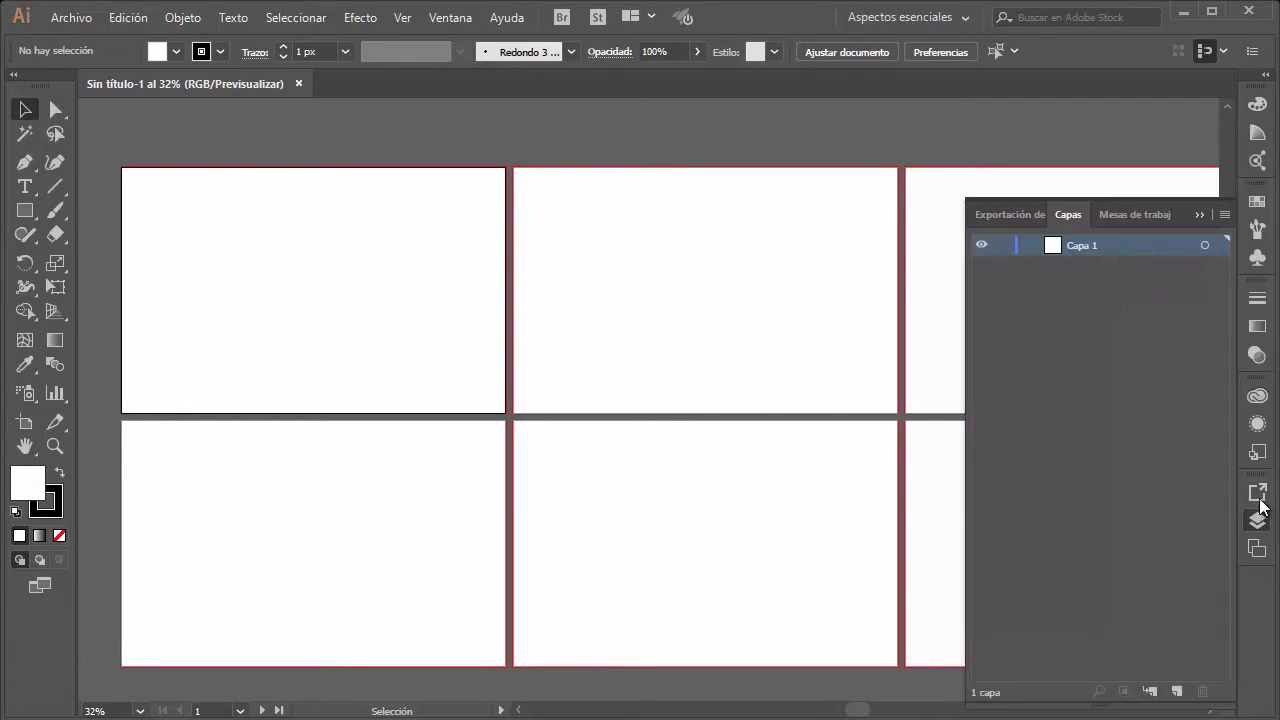
left_click(1199, 215)
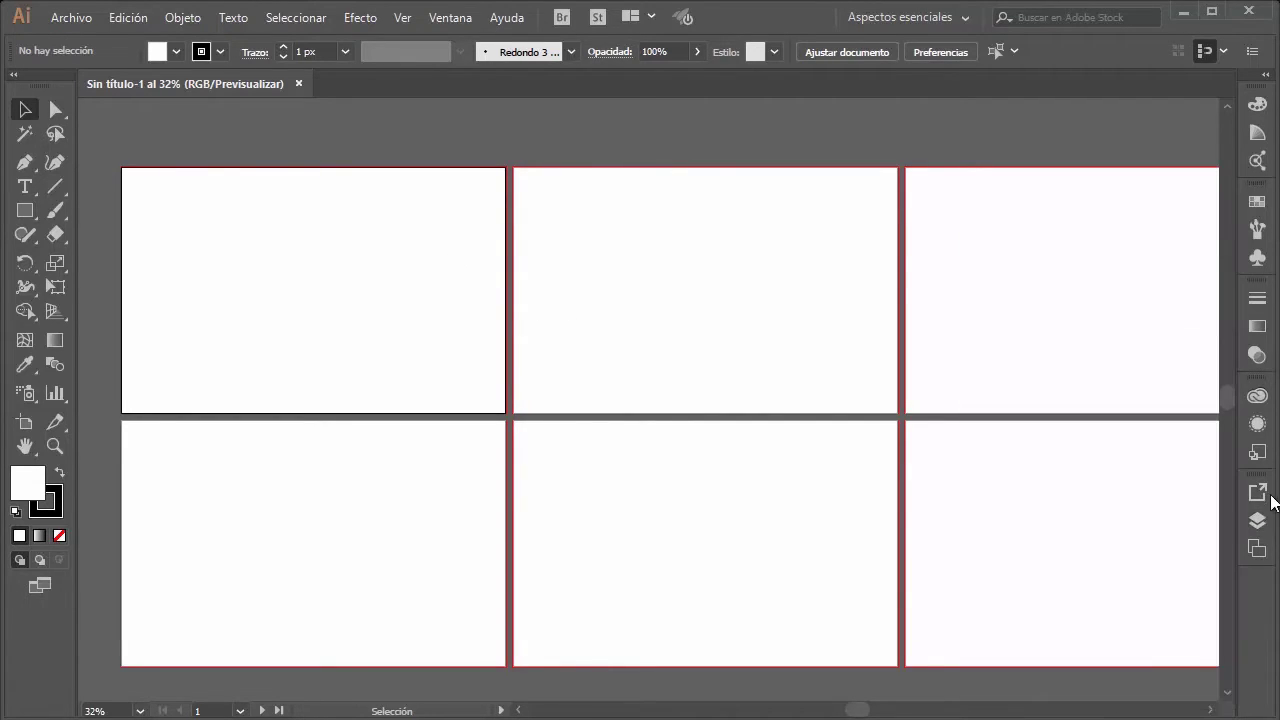
left_click(1256, 550)
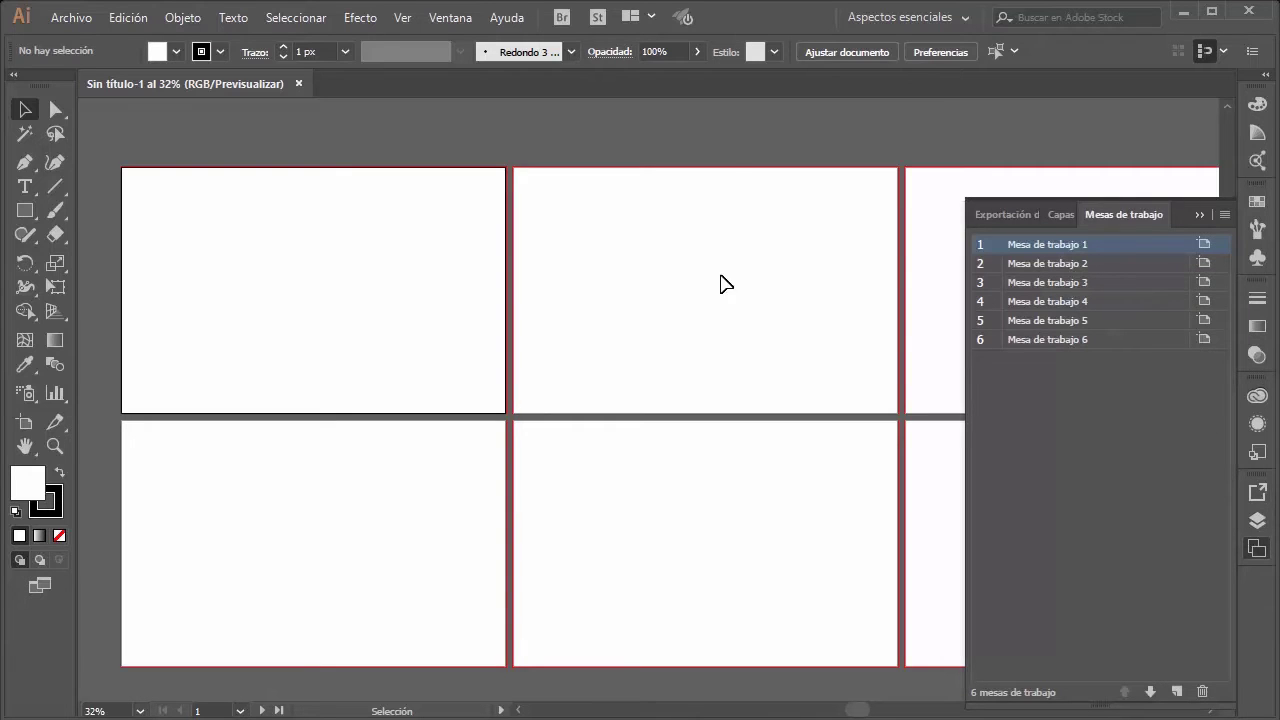
- Activate artboards 2, 1, 2, 3, 4, 5 and 6 in turn, then start a new document with Ctrl+N
left_click(1066, 264)
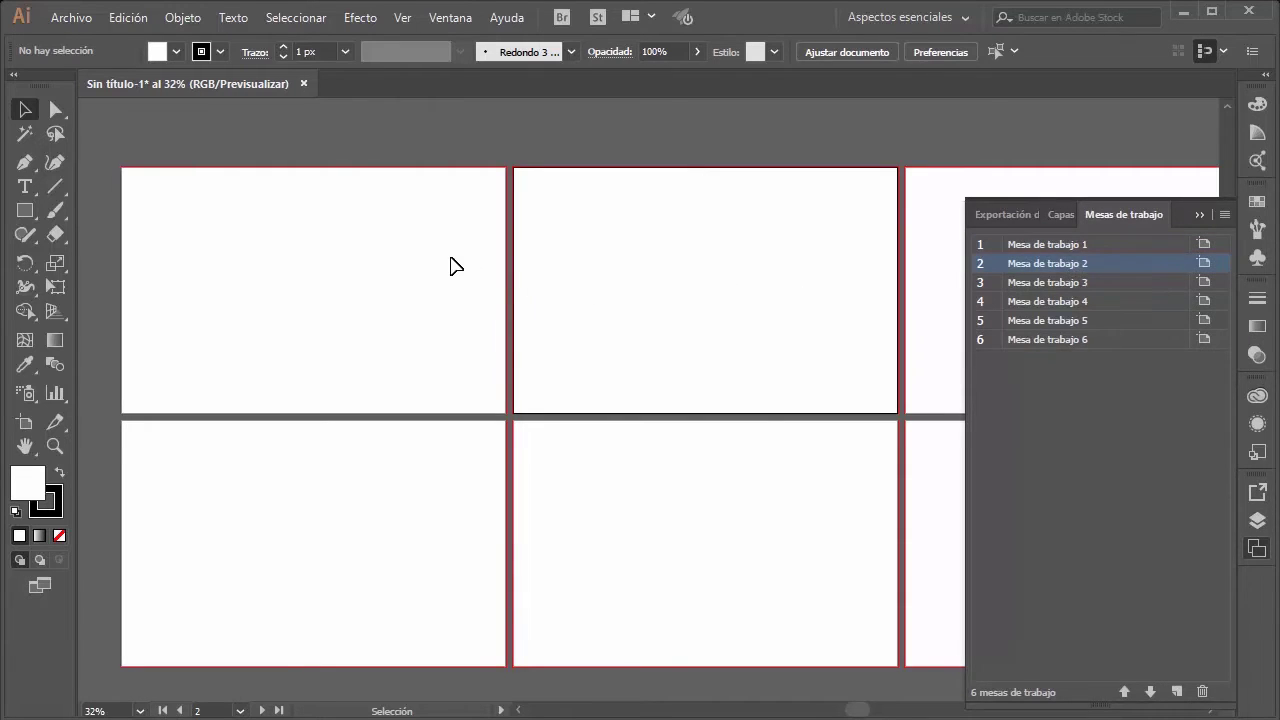
left_click(452, 262)
left_click(640, 255)
left_click(947, 286)
left_click(367, 482)
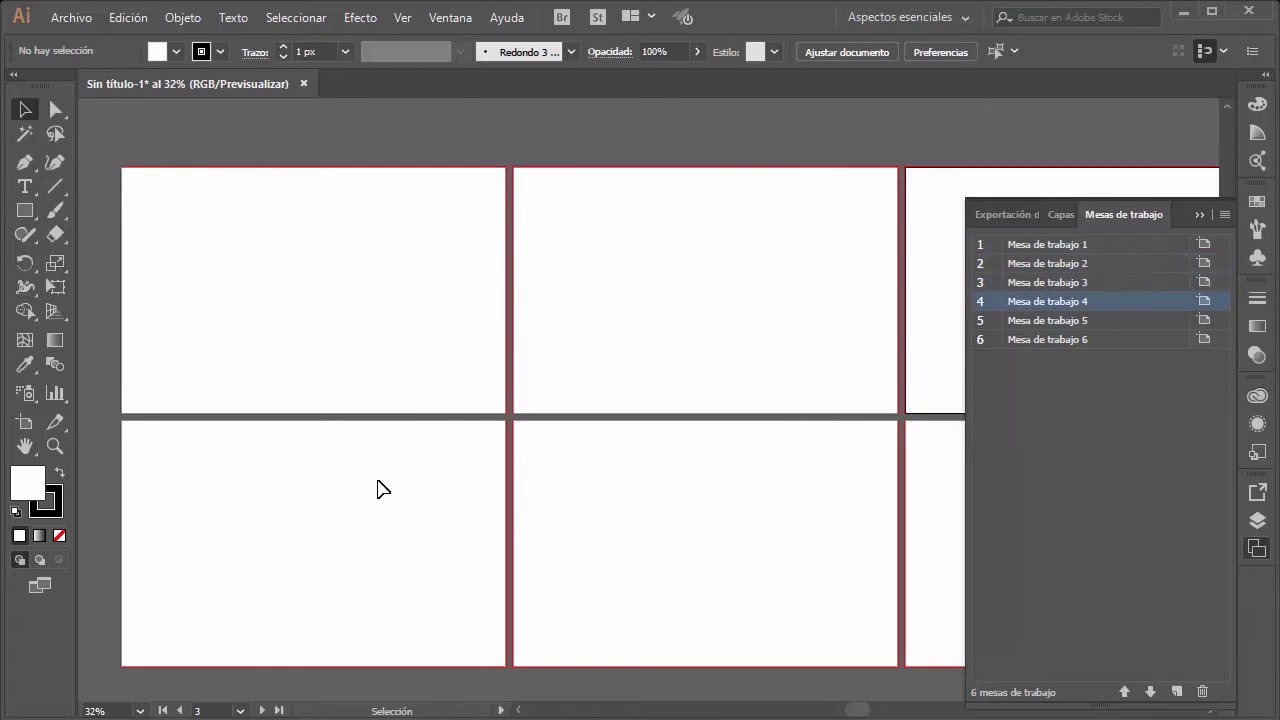
left_click(621, 483)
left_click(936, 492)
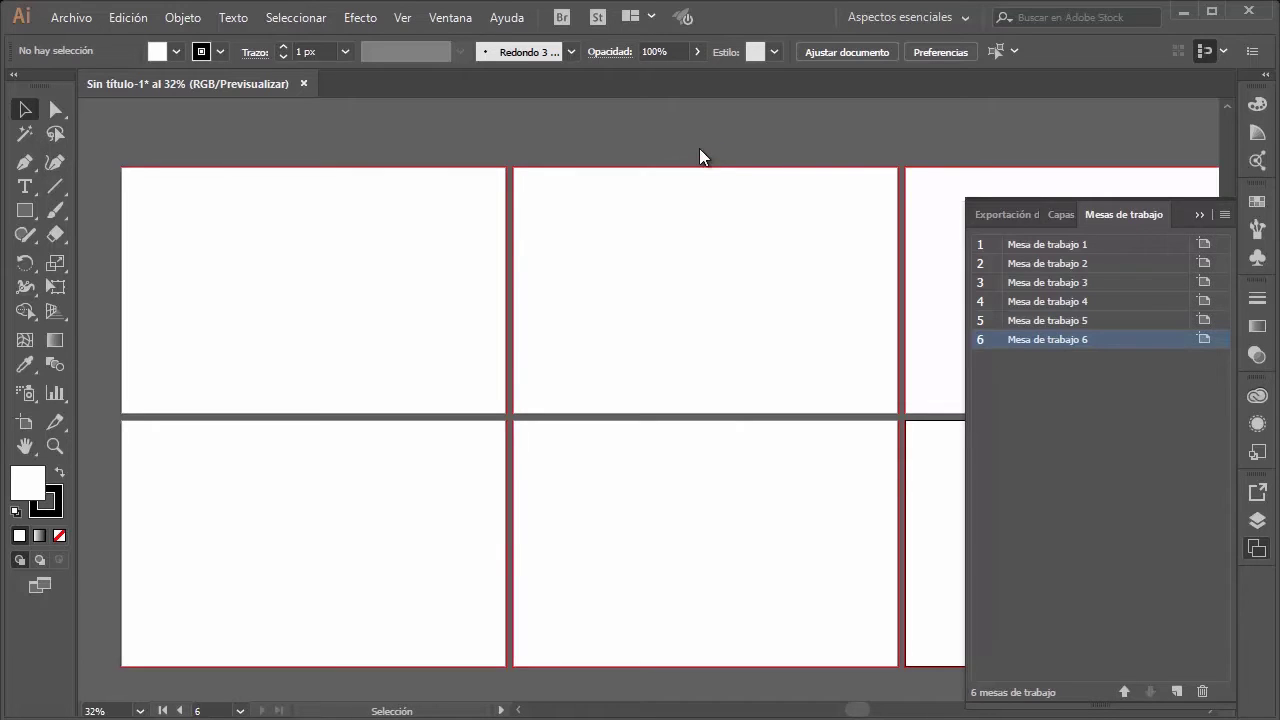
key("ctrl+n")
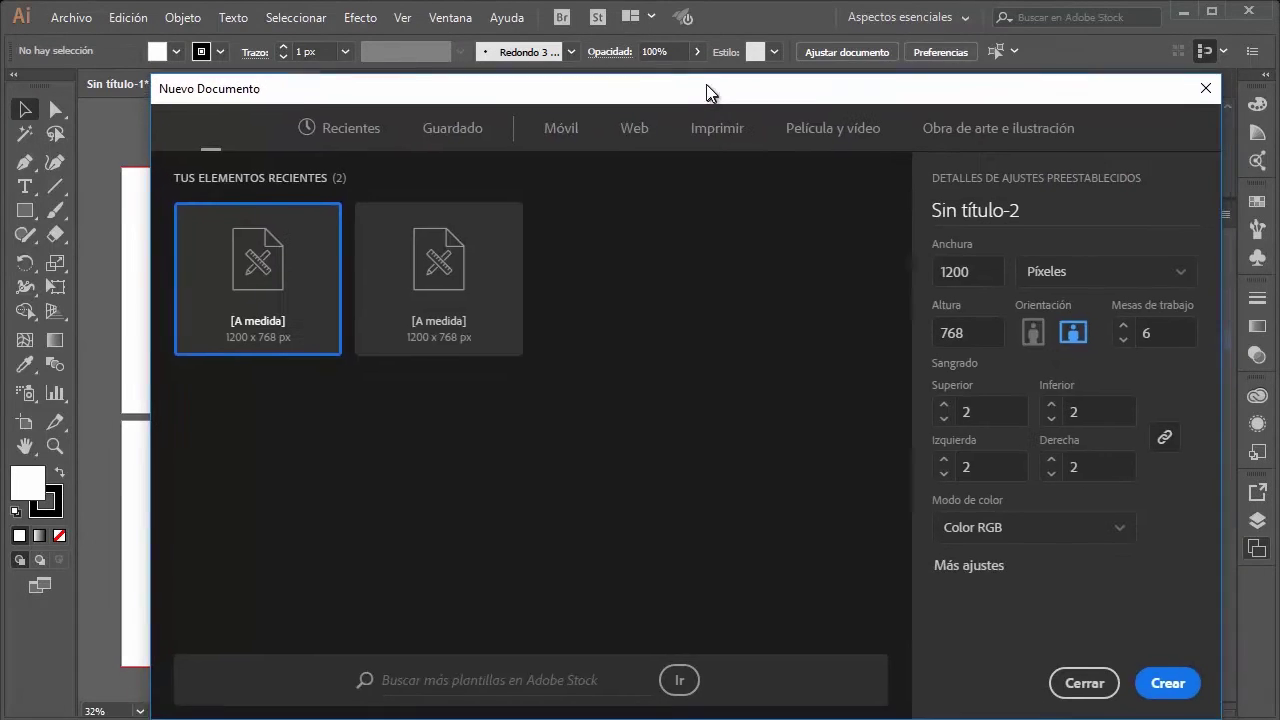
- Set the second document's six artboards to Organizar por columna and create it
left_click_drag(706, 92, 685, 67)
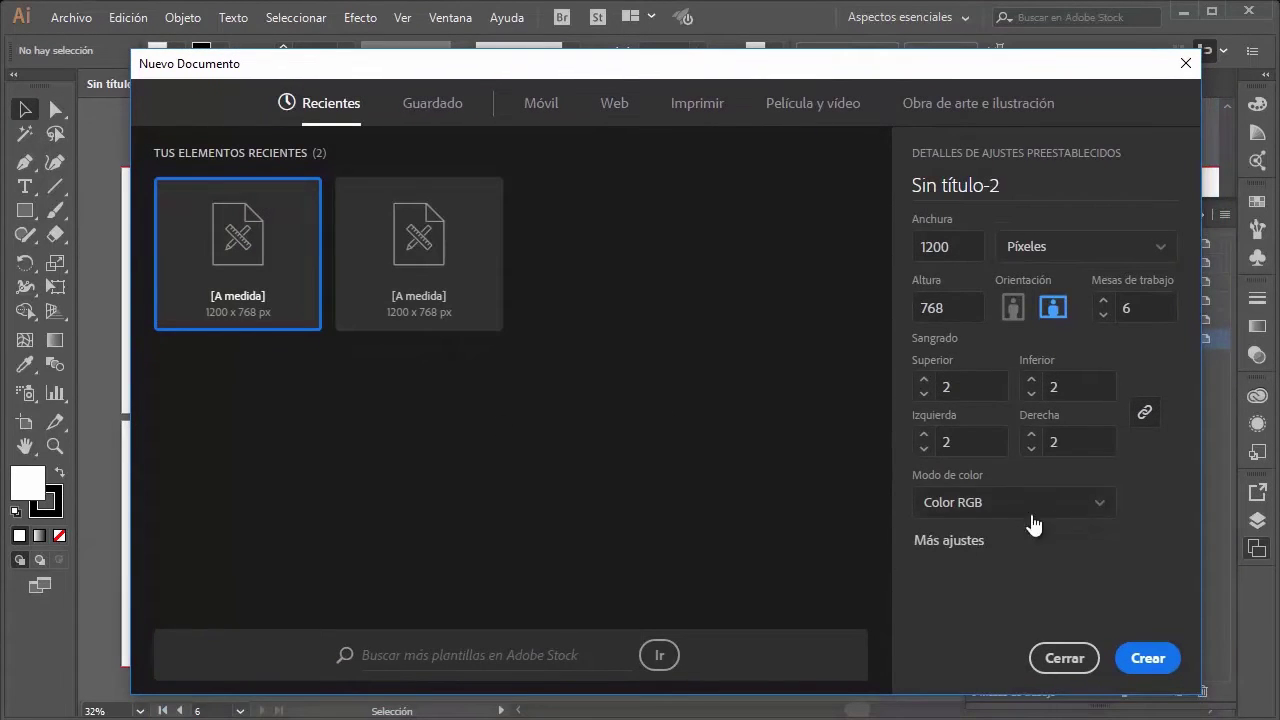
left_click(962, 542)
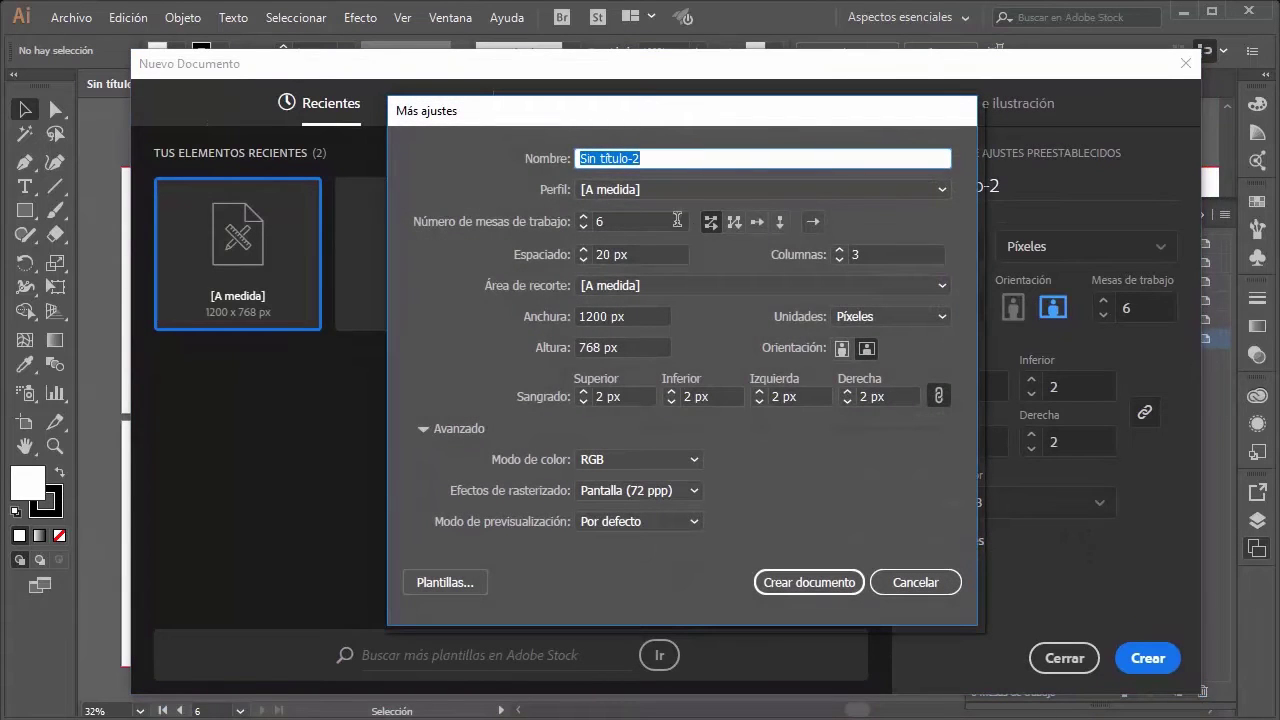
left_click(734, 221)
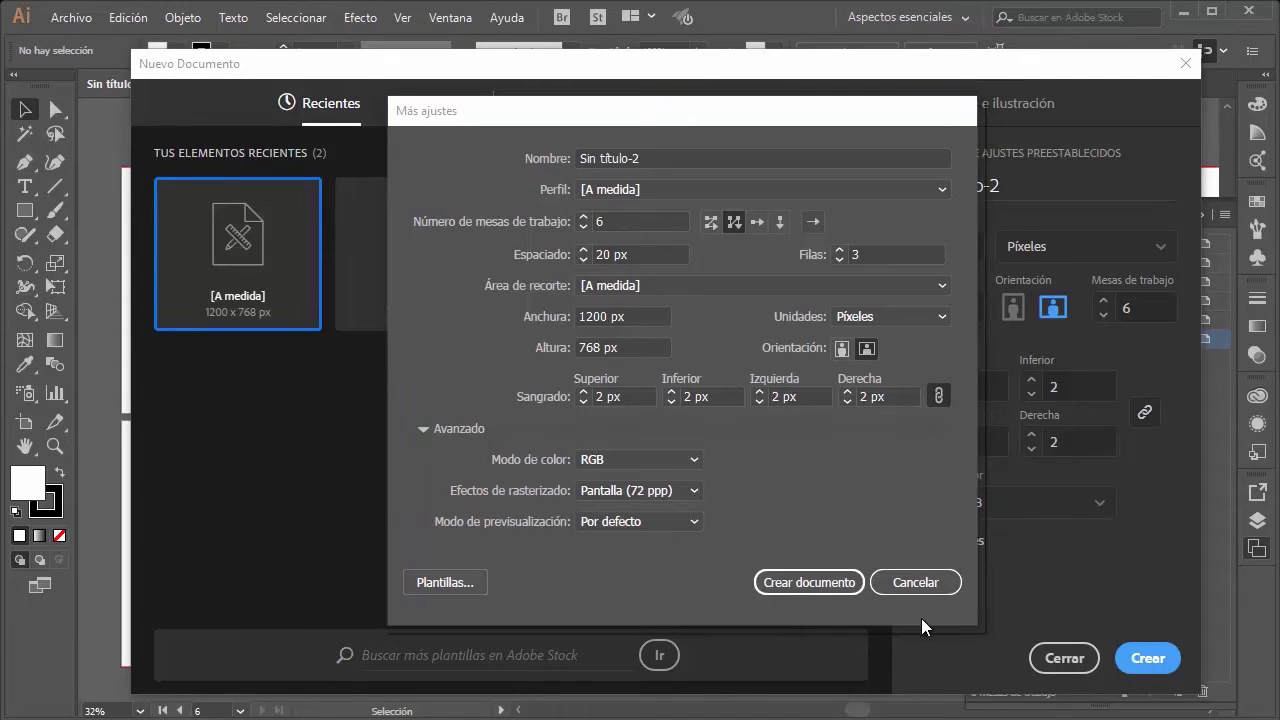
left_click(930, 588)
left_click(1130, 660)
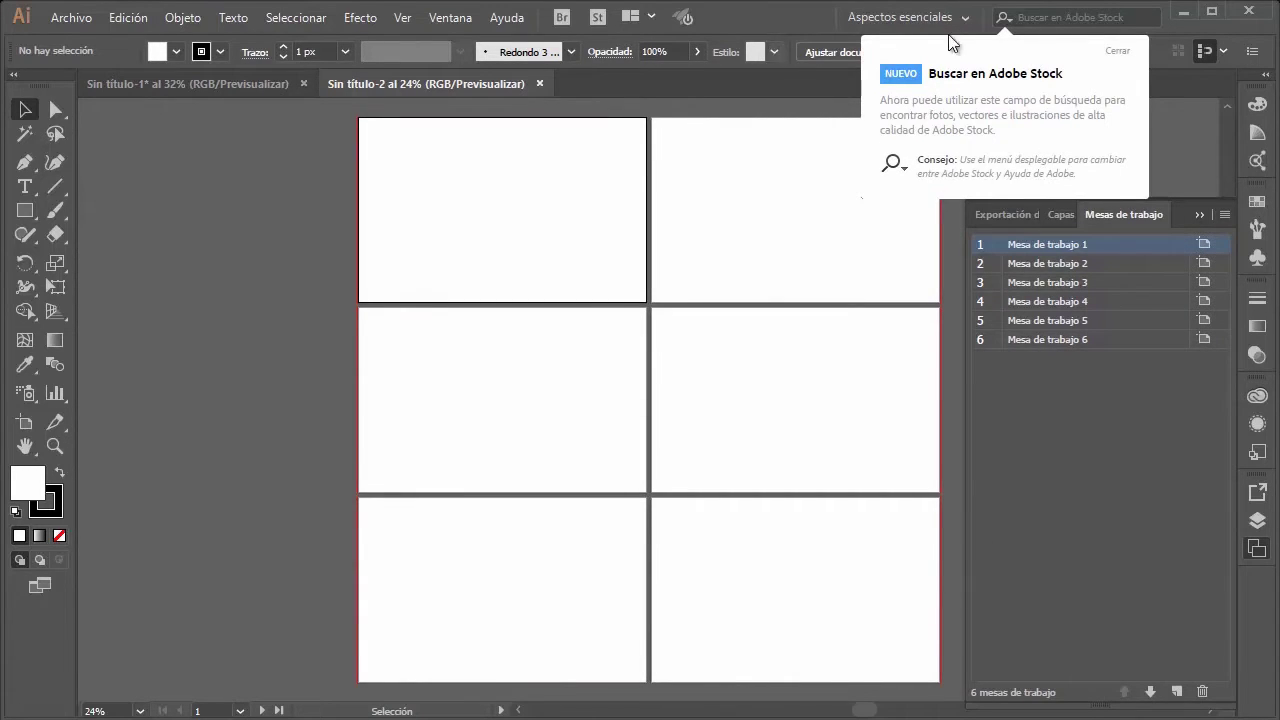
- Dismiss the Adobe Stock tip and activate artboards 4, 1, 2 and 3
left_click(1117, 51)
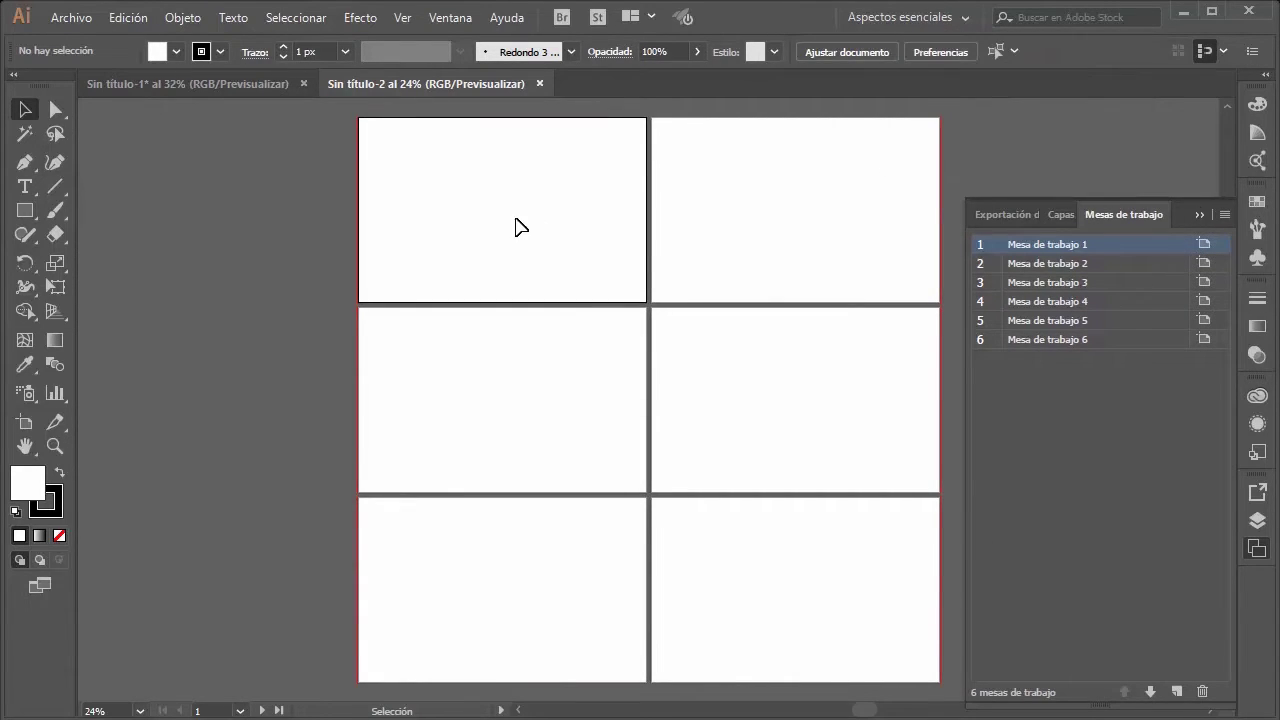
left_click(857, 238)
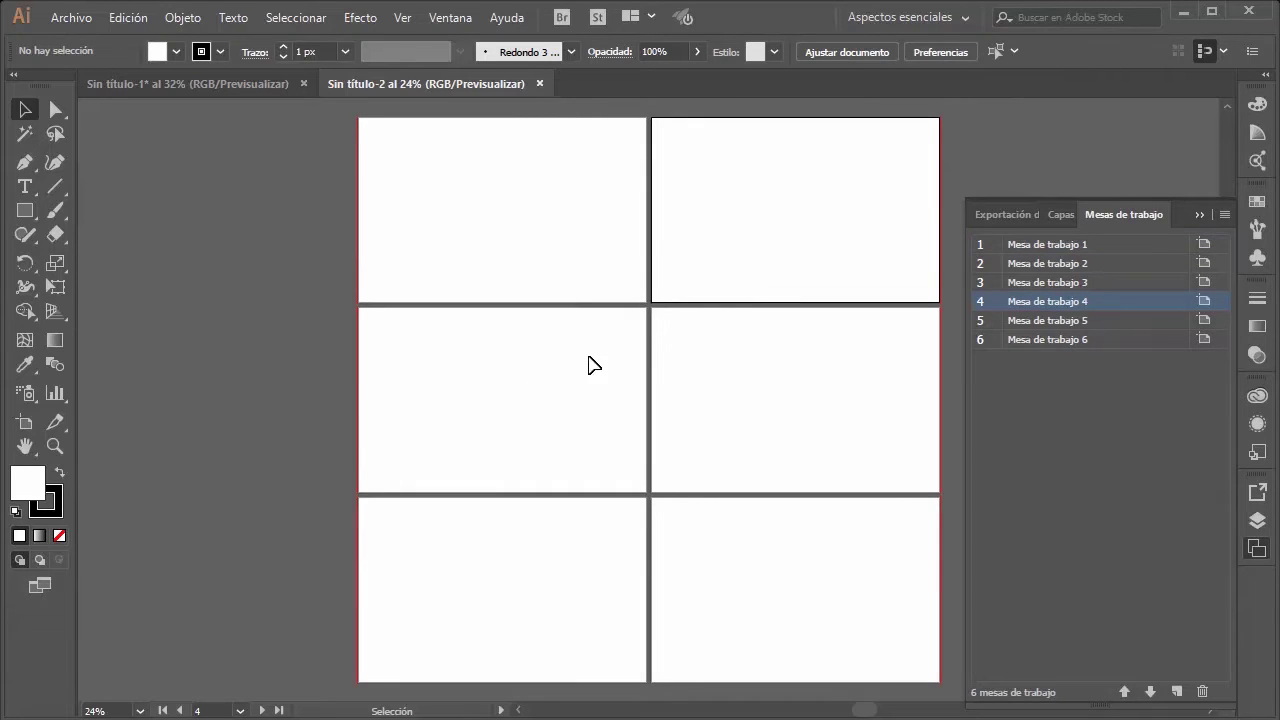
left_click(545, 283)
left_click(556, 370)
left_click(565, 538)
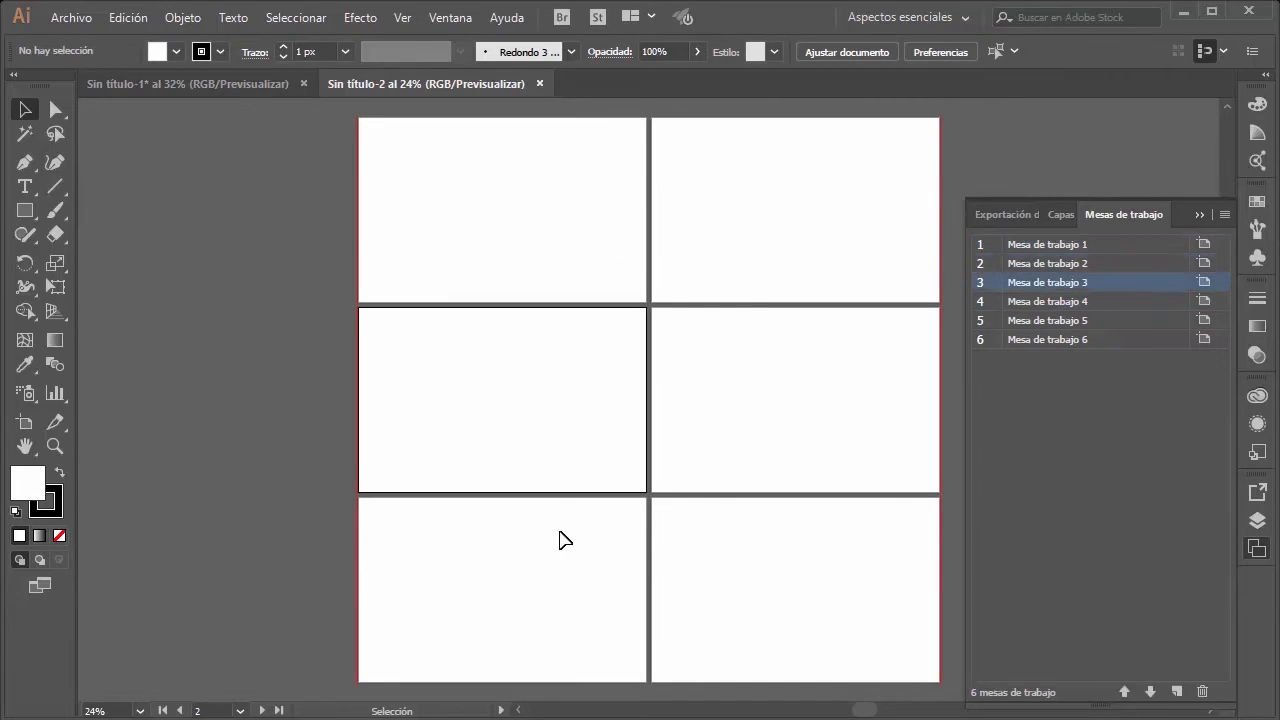
- Activate artboards 4, 5 and 6, then start a third document with Ctrl+N
left_click(745, 289)
left_click(746, 417)
left_click(757, 543)
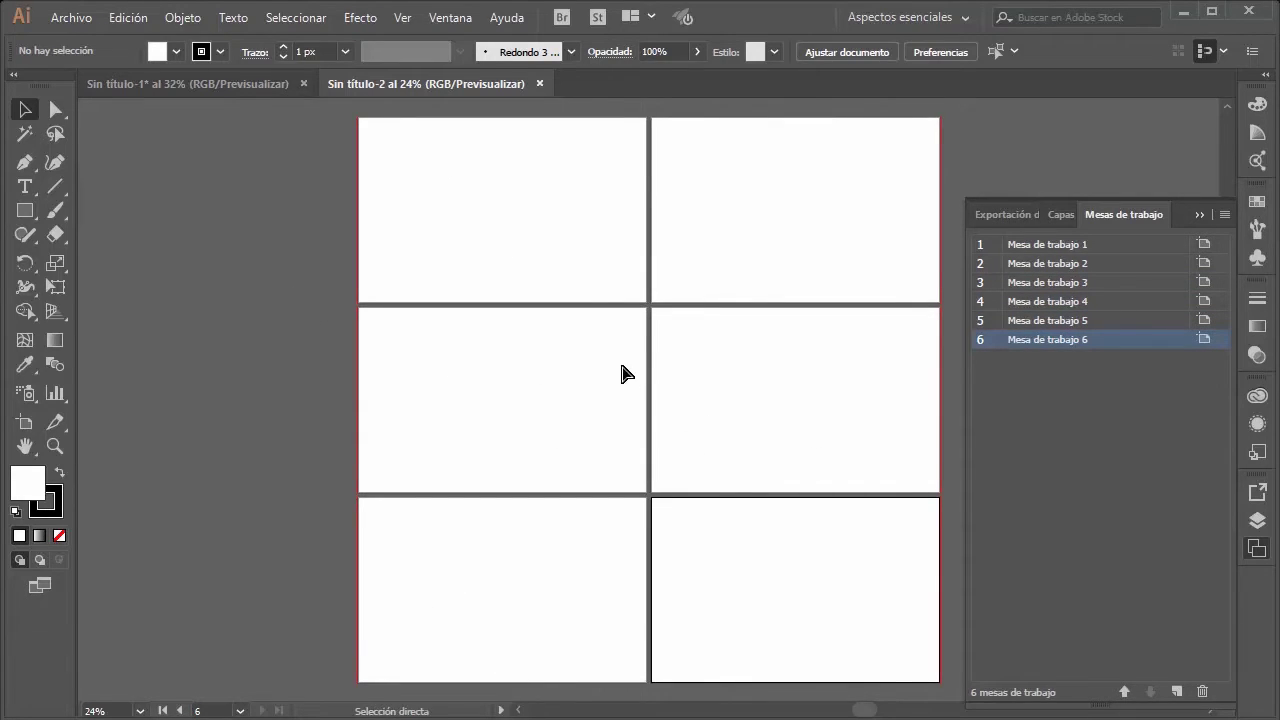
key("ctrl+n")
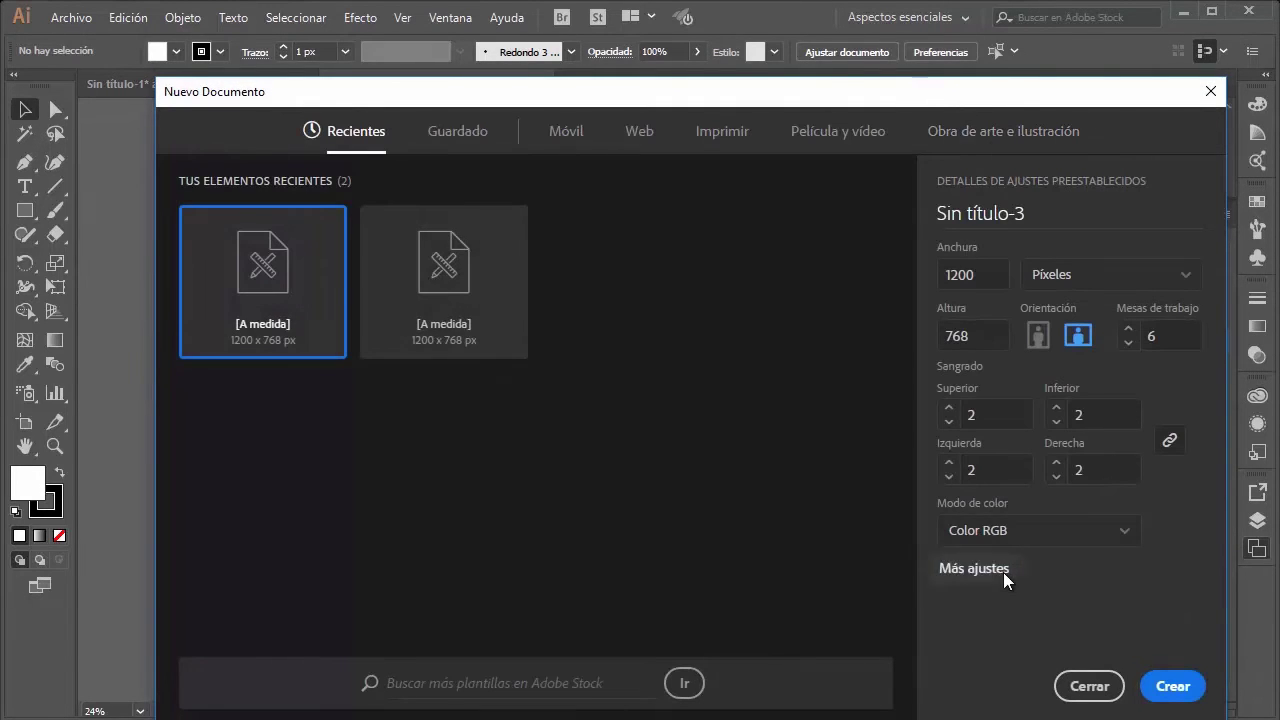
- Set the third document's artboards to Organizar por fila and create it
left_click(930, 572)
left_click(757, 221)
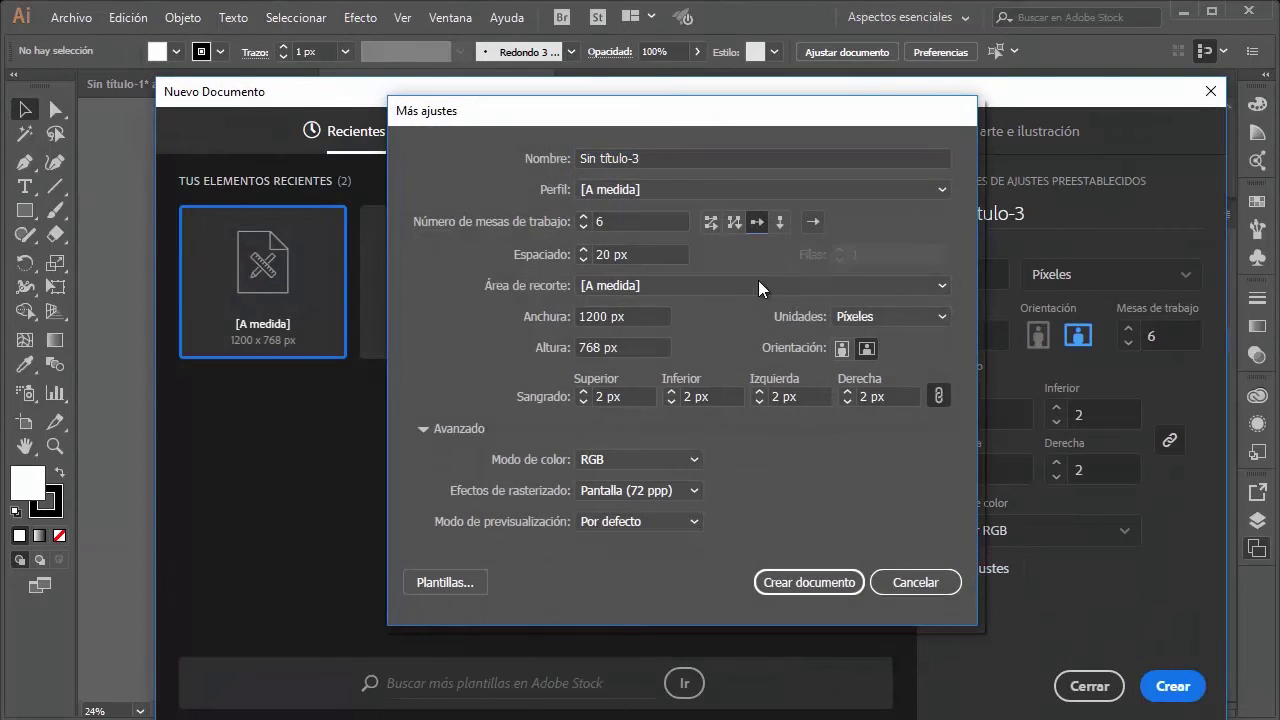
left_click(838, 580)
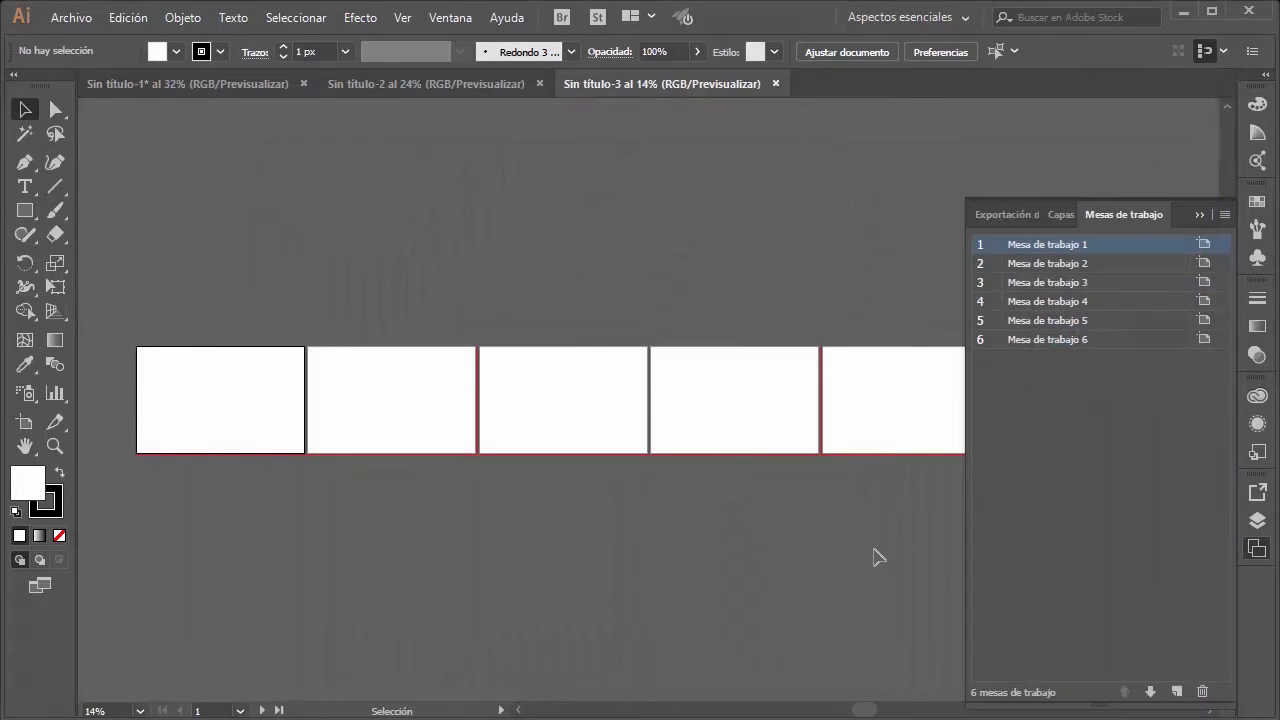
- Activate artboards 2 through 5, then start another new document with Ctrl+N
left_click(385, 384)
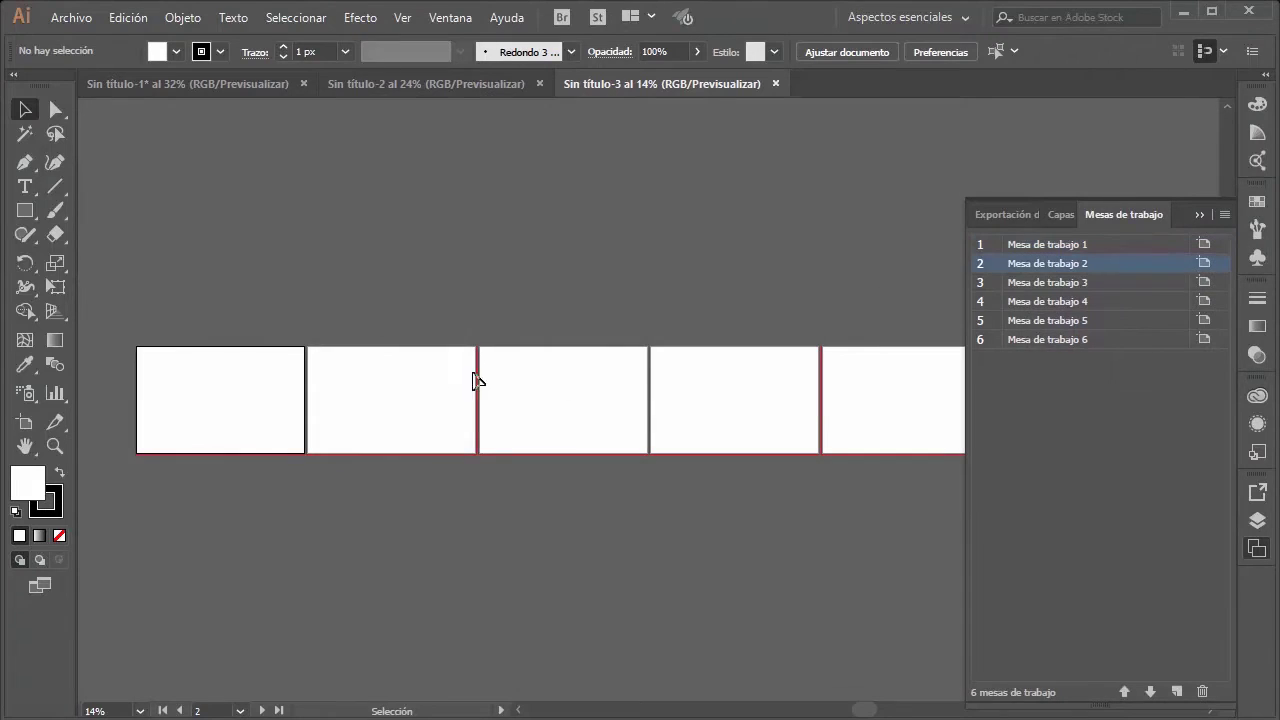
left_click(586, 384)
left_click(665, 384)
left_click(912, 385)
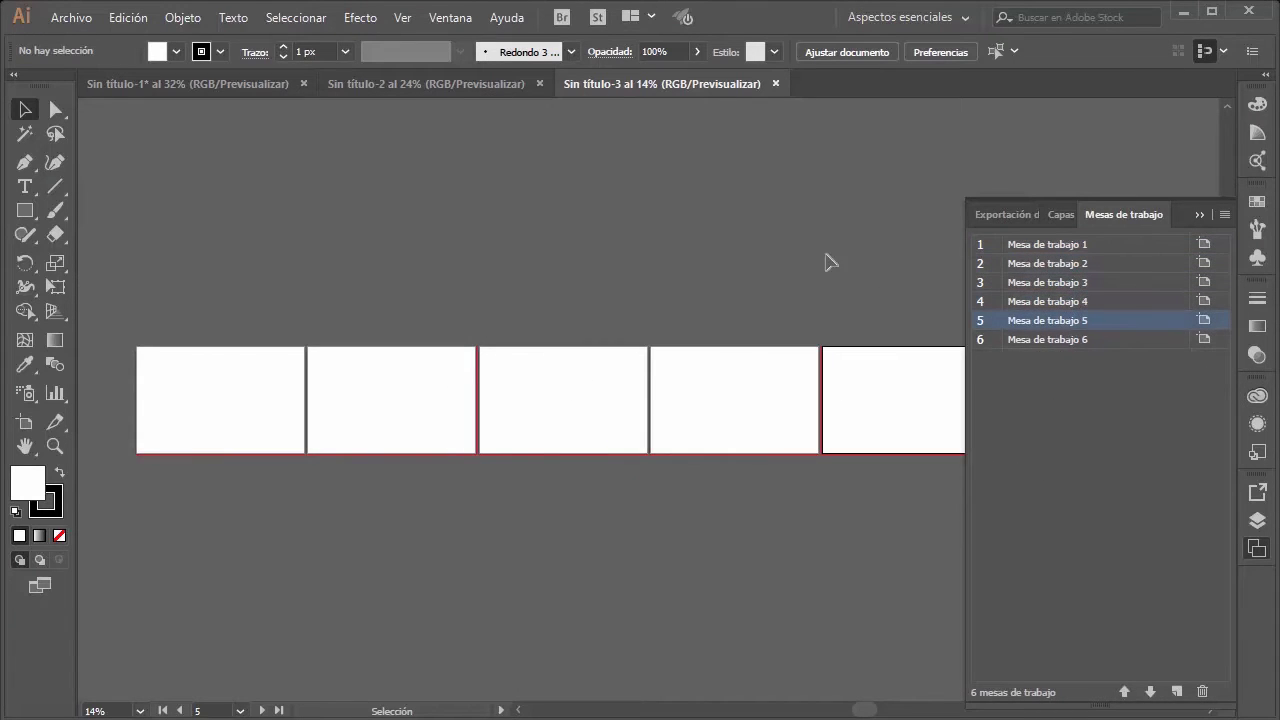
key("ctrl+n")
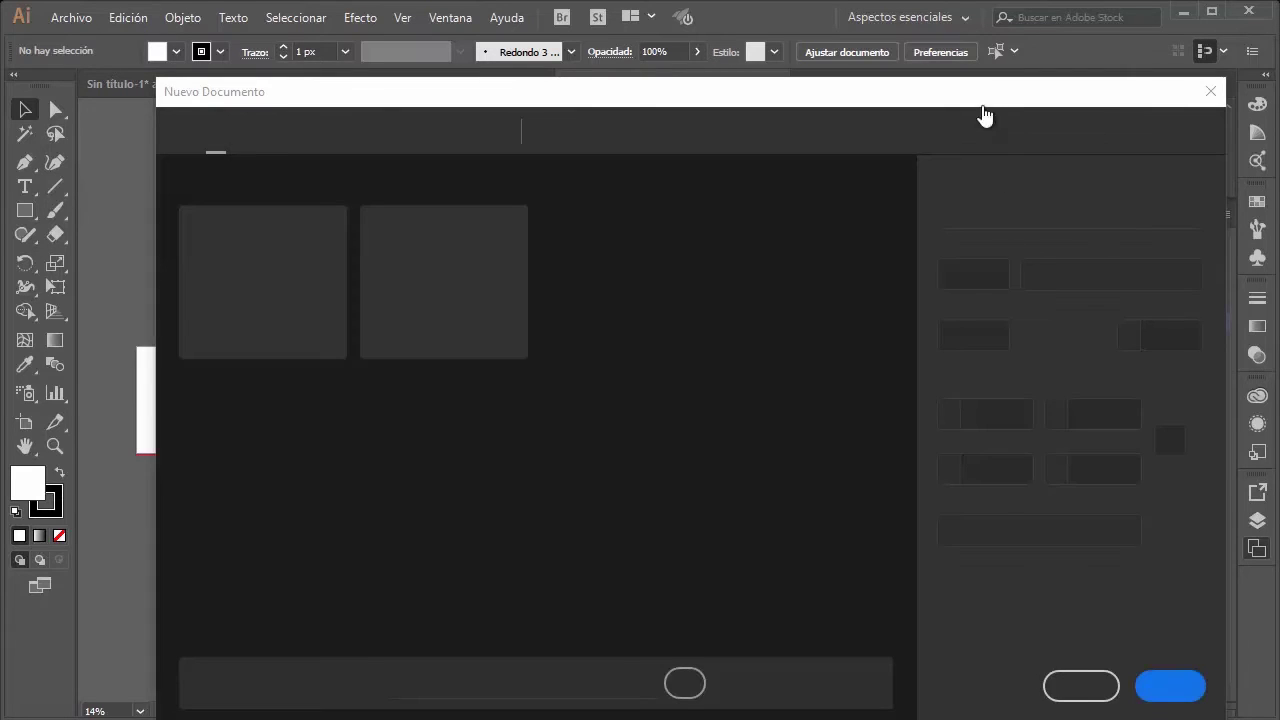
- Create Sin título-4 with six artboards and activate artboards 2 and 3
left_click(978, 566)
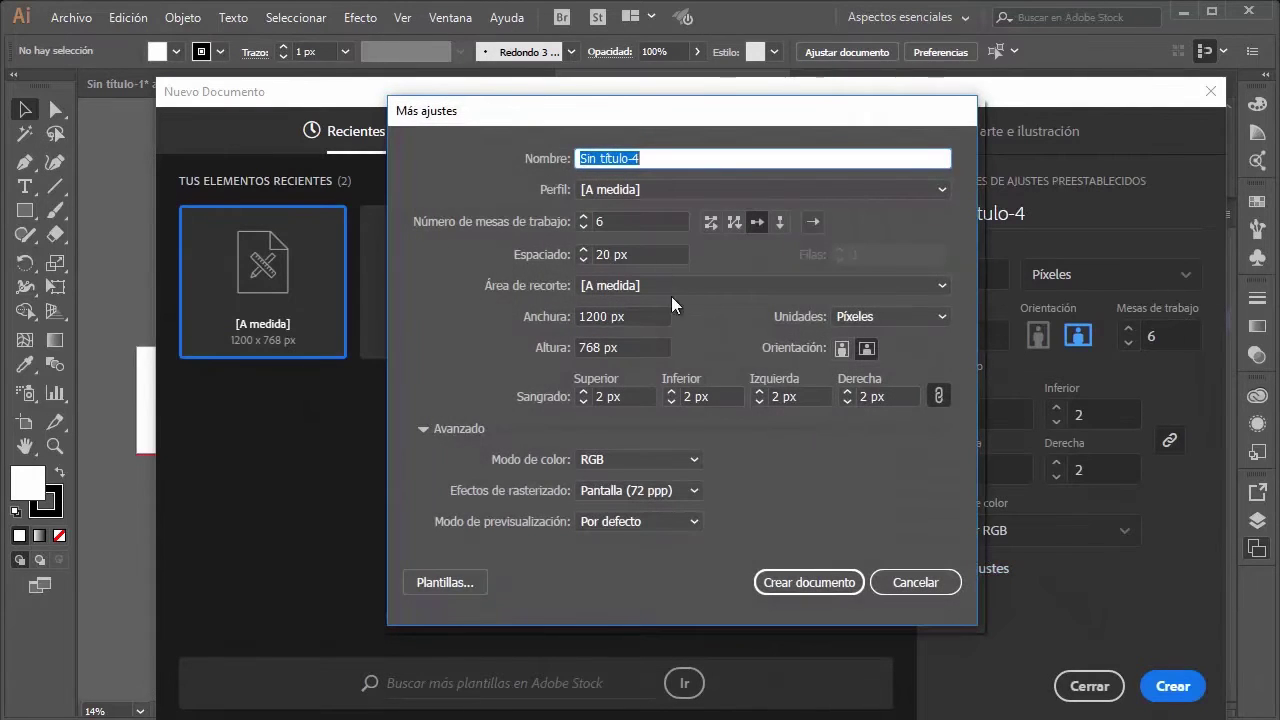
left_click(831, 586)
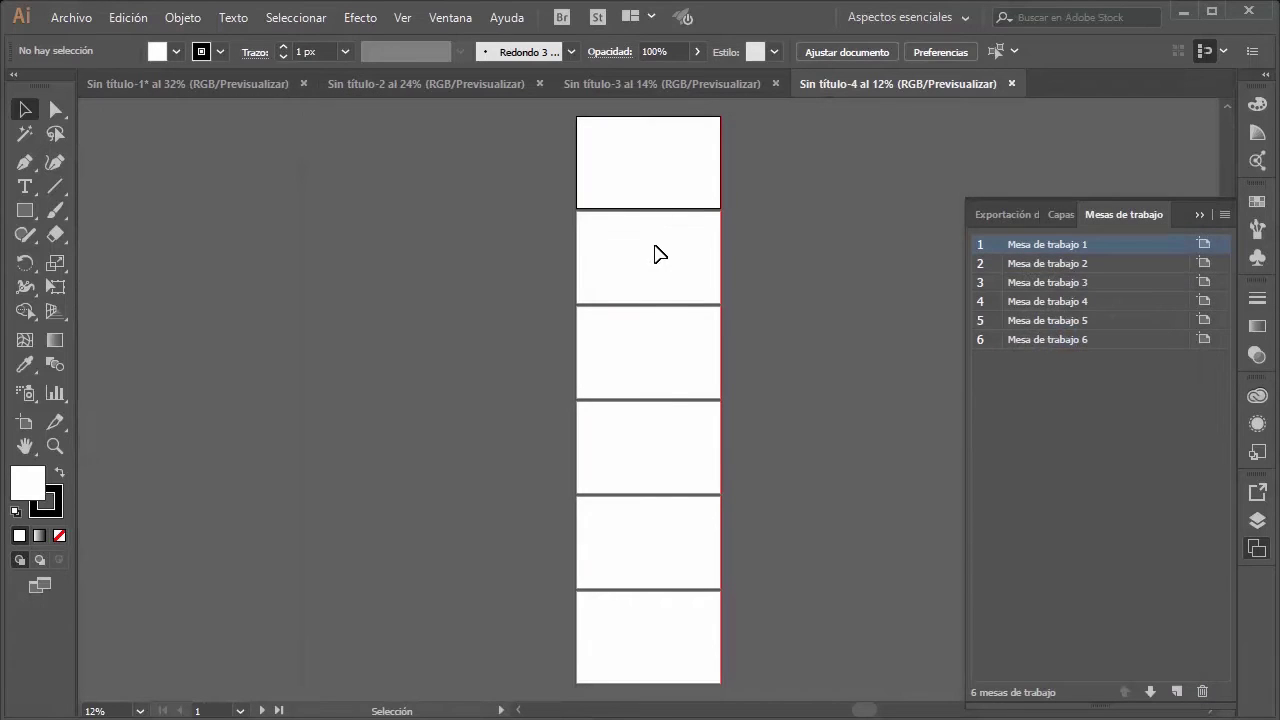
left_click(655, 254)
left_click(683, 389)
- Activate artboards 4, 5 and 6, then switch to the Sin título-1 tab
left_click(685, 455)
left_click(679, 582)
left_click(680, 615)
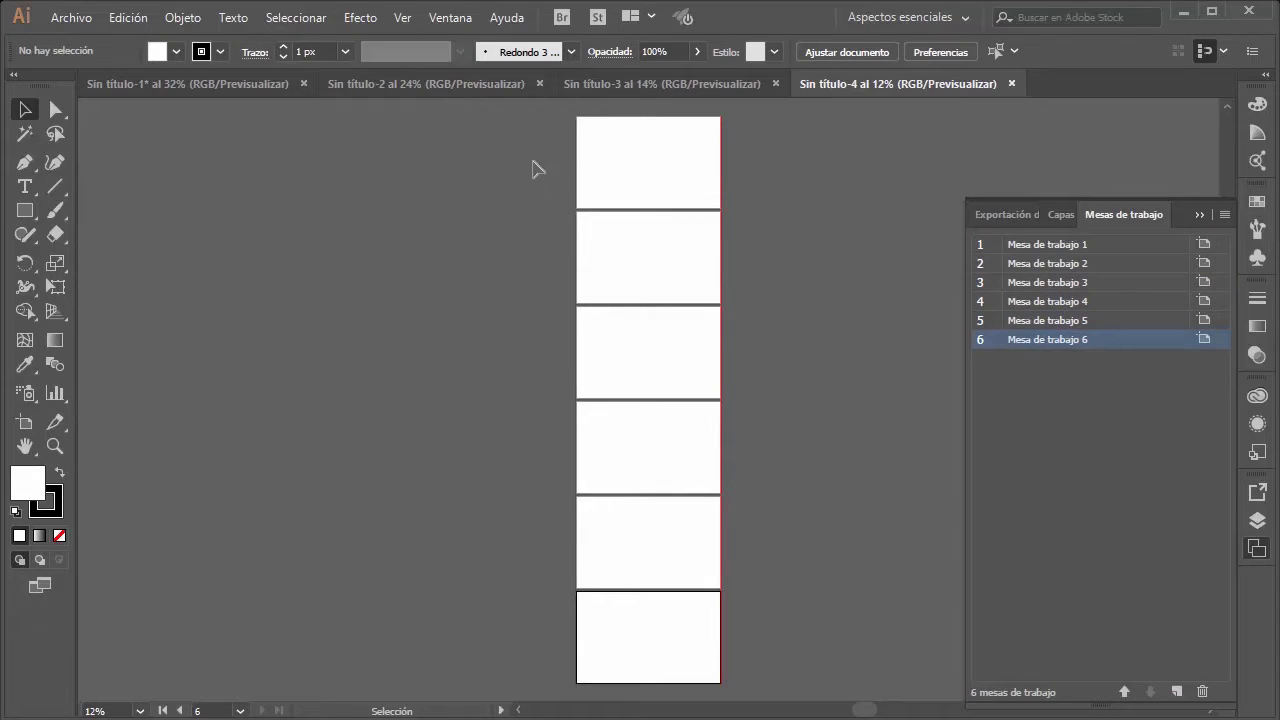
left_click(229, 88)
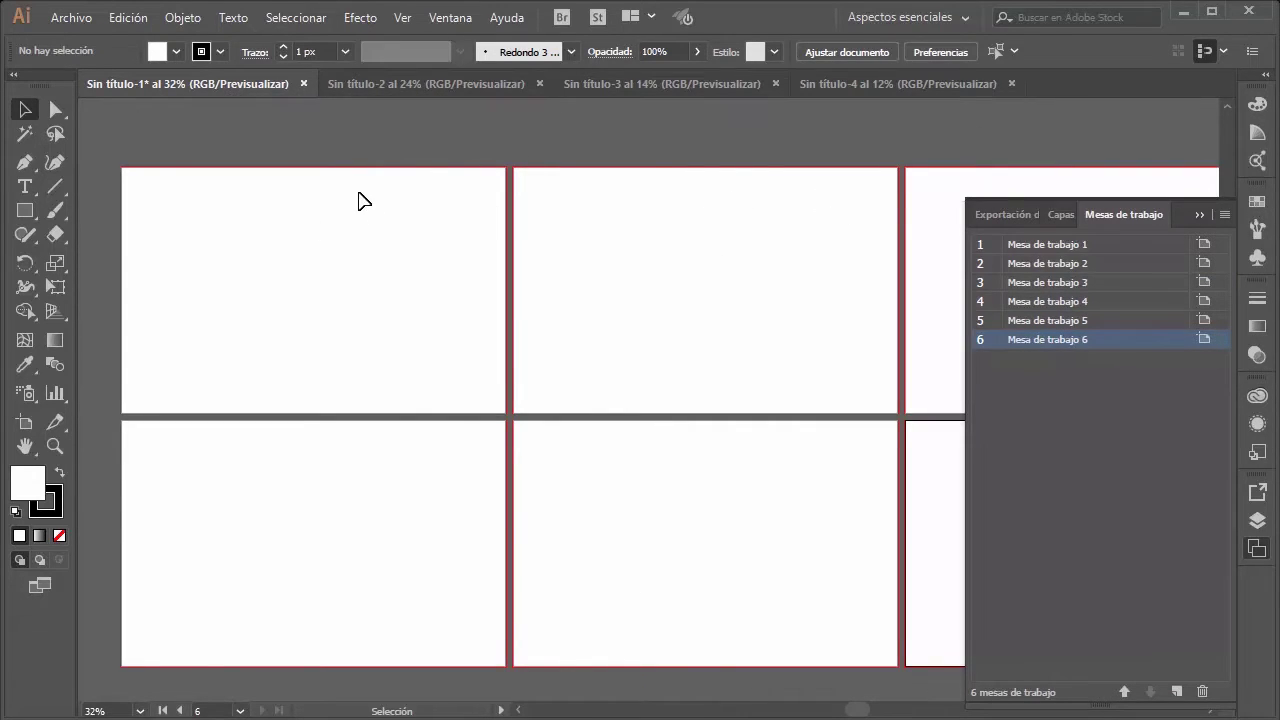
- Switch among the Sin título-1, -2 and -3 tabs, ending on -1, and collapse the Artboards panel
left_click(337, 88)
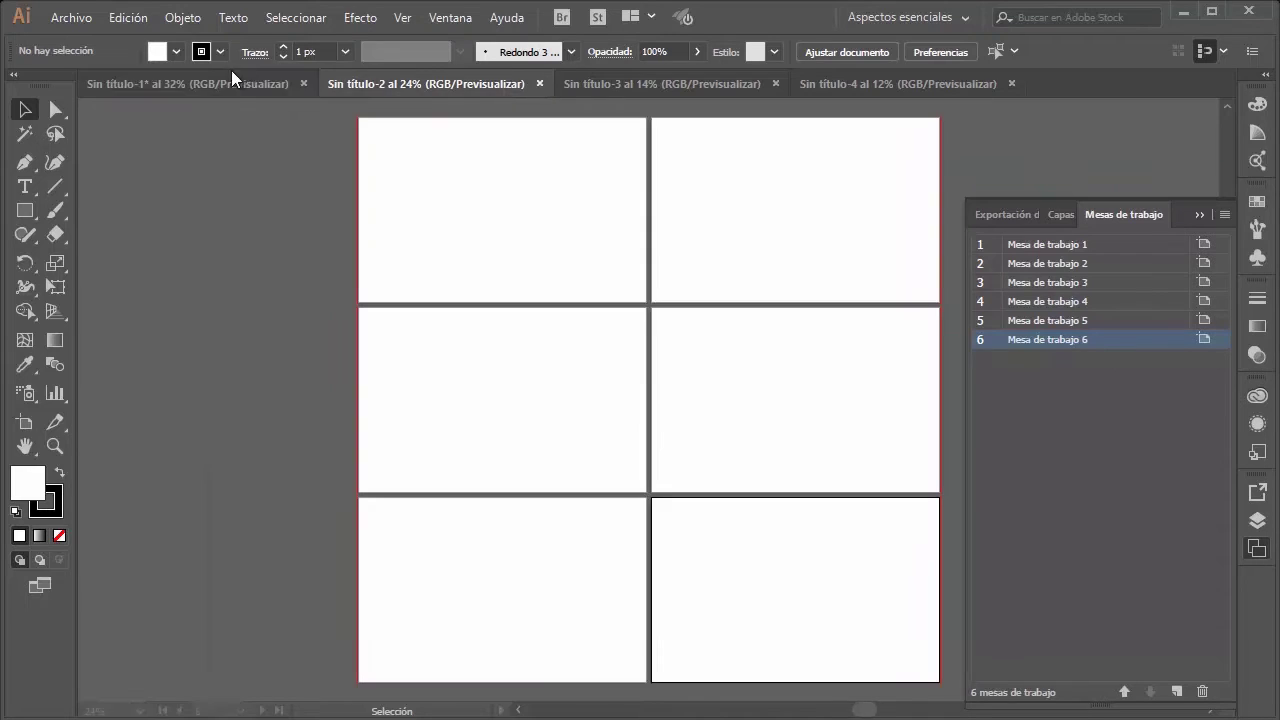
left_click(684, 84)
left_click(285, 85)
left_click(440, 85)
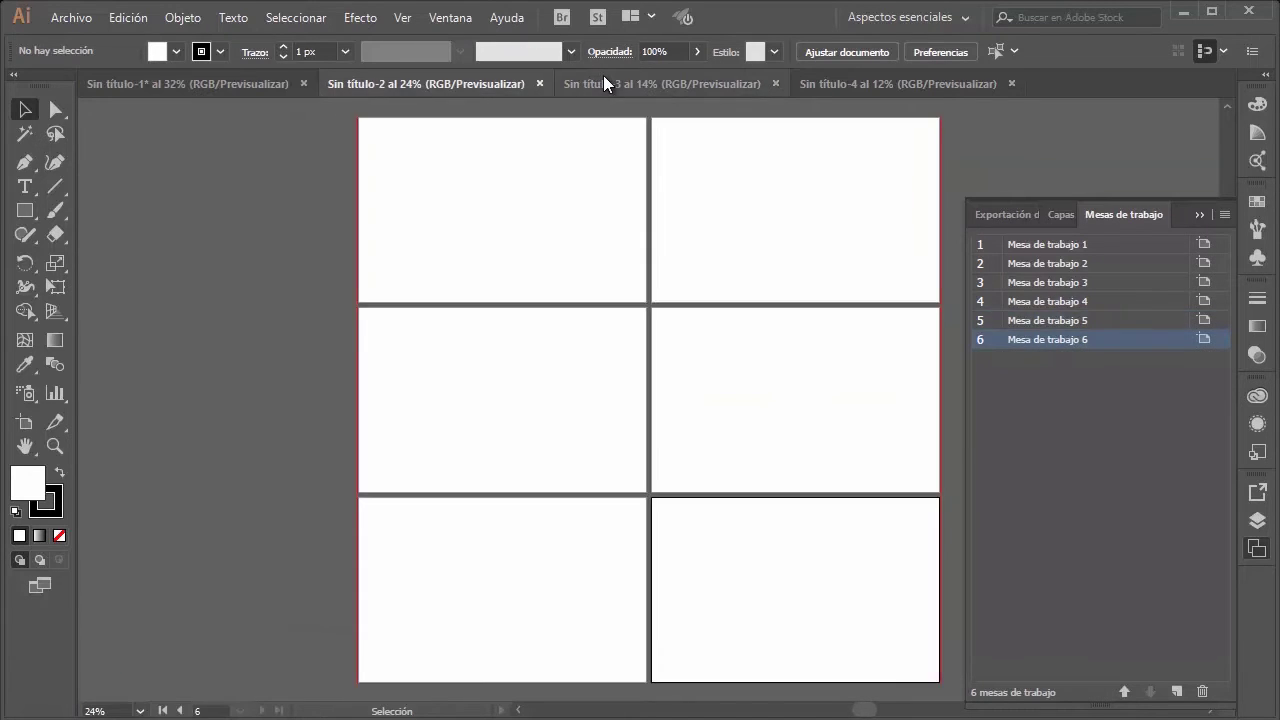
left_click(576, 88)
left_click(278, 86)
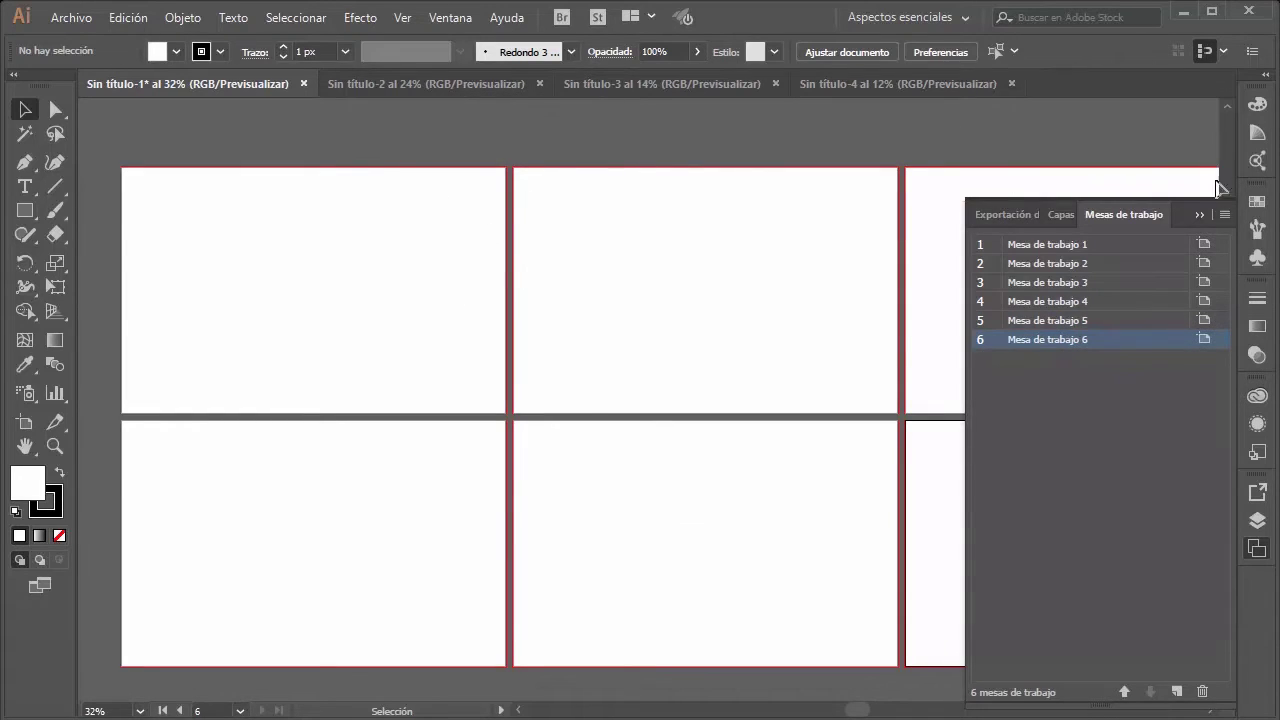
left_click(1199, 214)
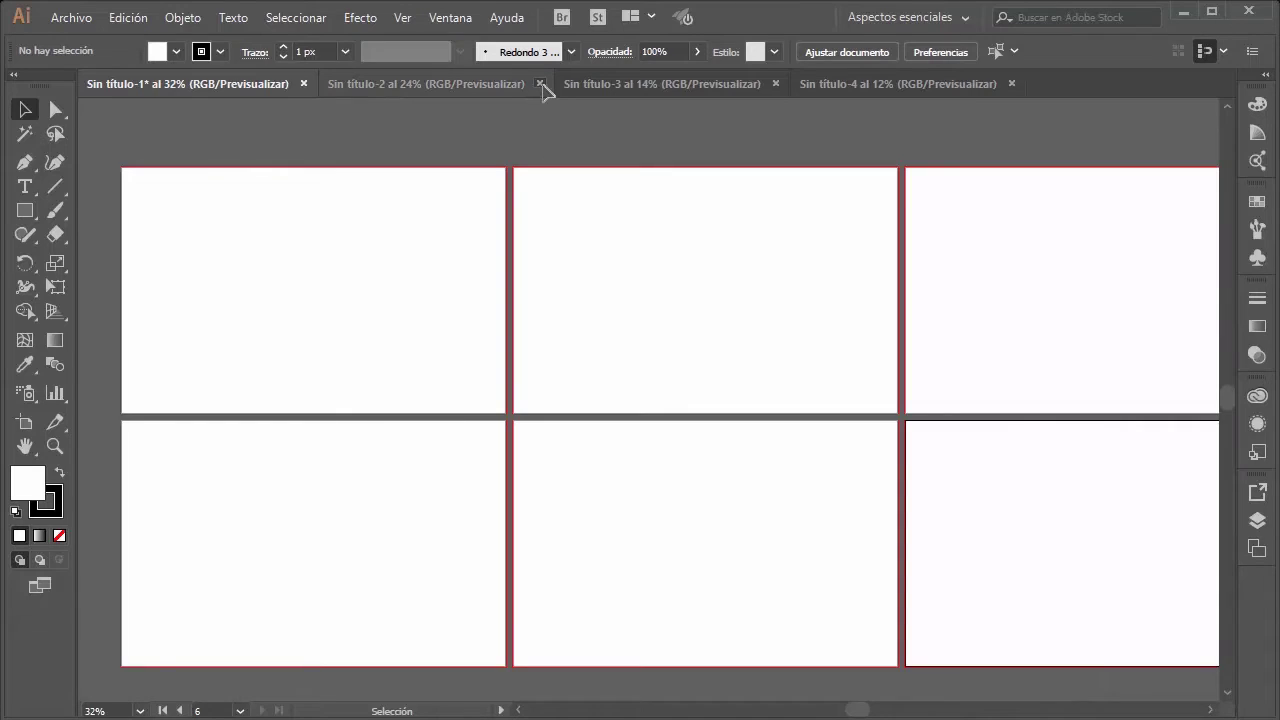
- Close the Sin título-2, Sin título-3 and Sin título-4 documents
left_click(540, 84)
left_click(540, 84)
left_click(540, 84)
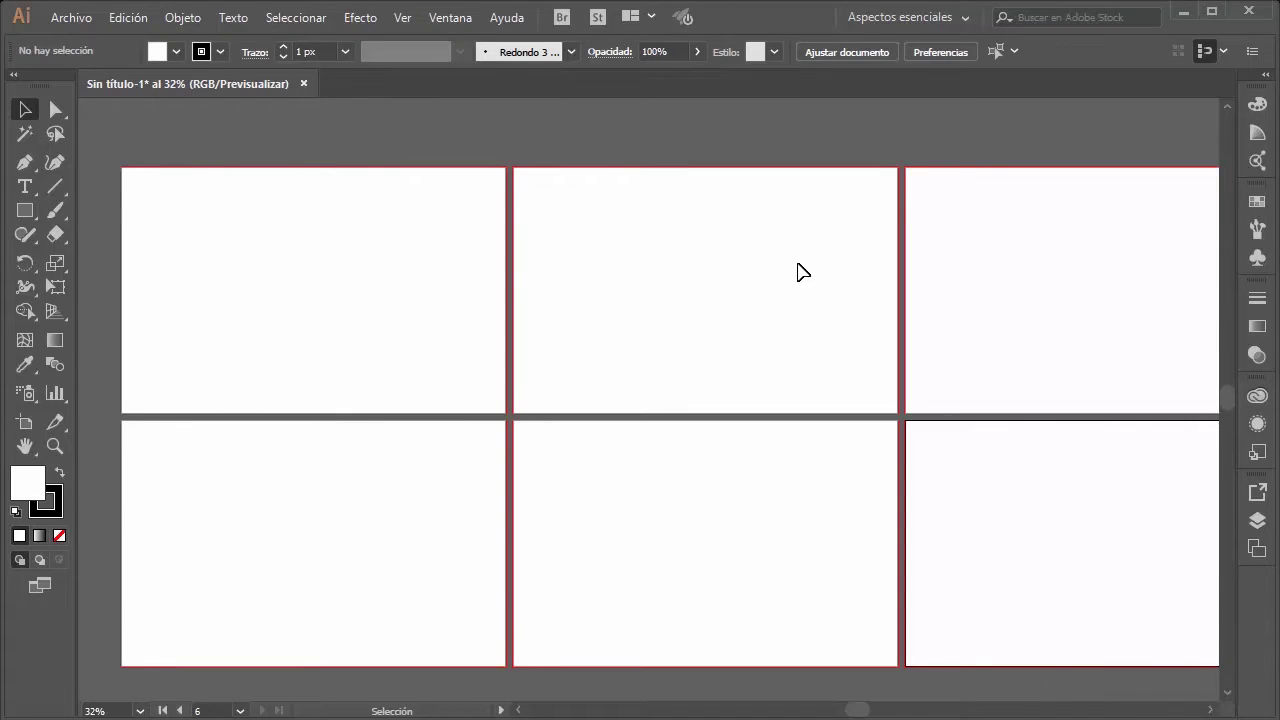
- Fit and pan the view over all six artboards of Sin título-1, then reveal the Rectangle tool flyout
double_click(25, 446)
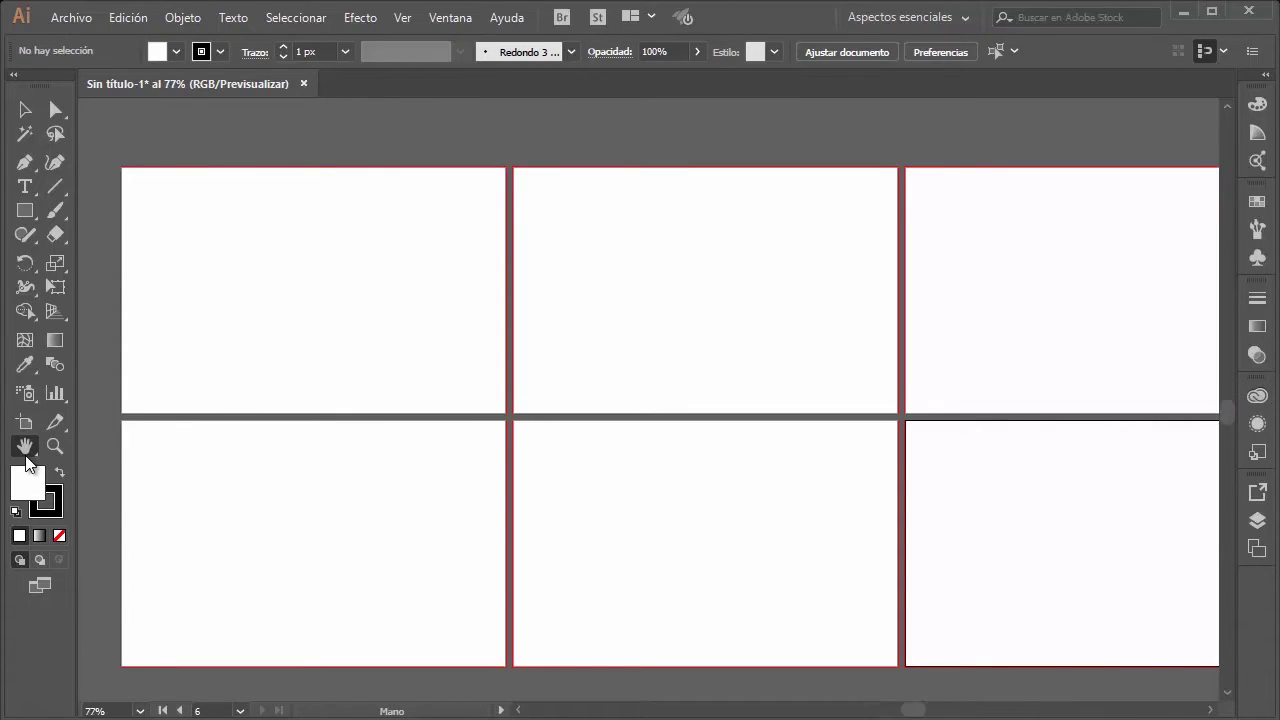
scroll(643, 368, "right", 1)
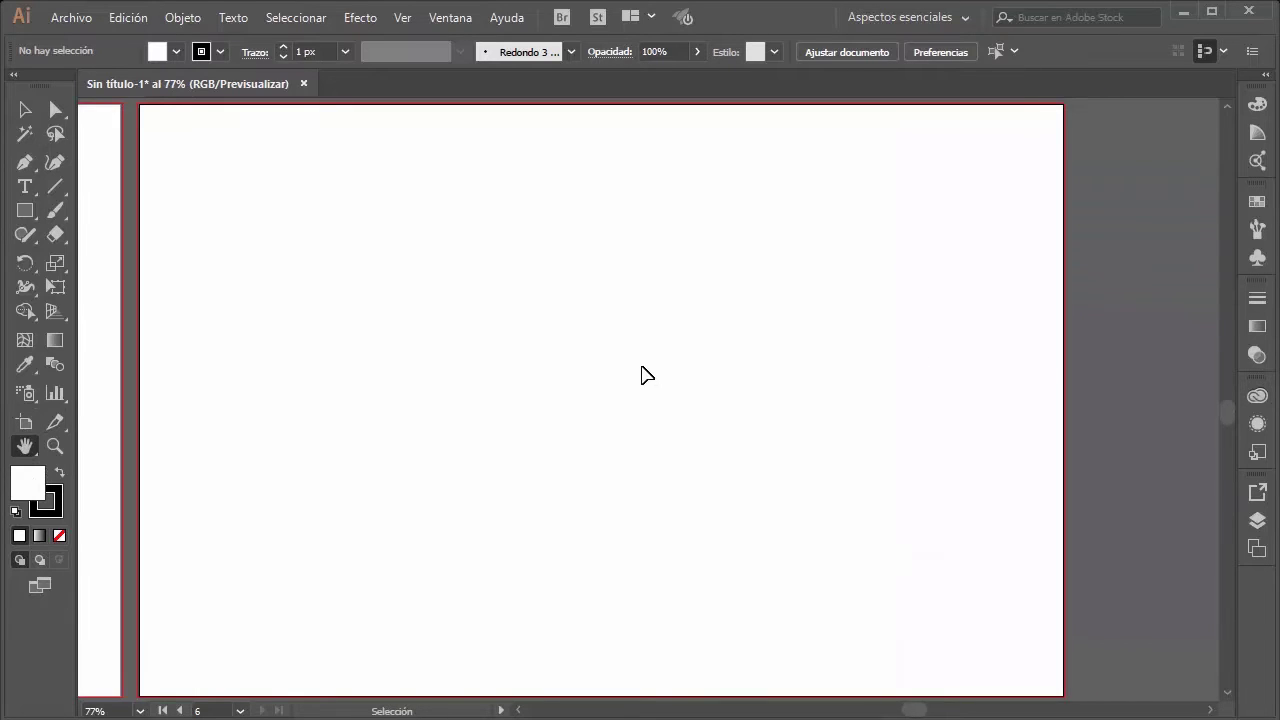
scroll(643, 368, "left", 2)
scroll(642, 366, "down", 2)
scroll(643, 370, "left", 3)
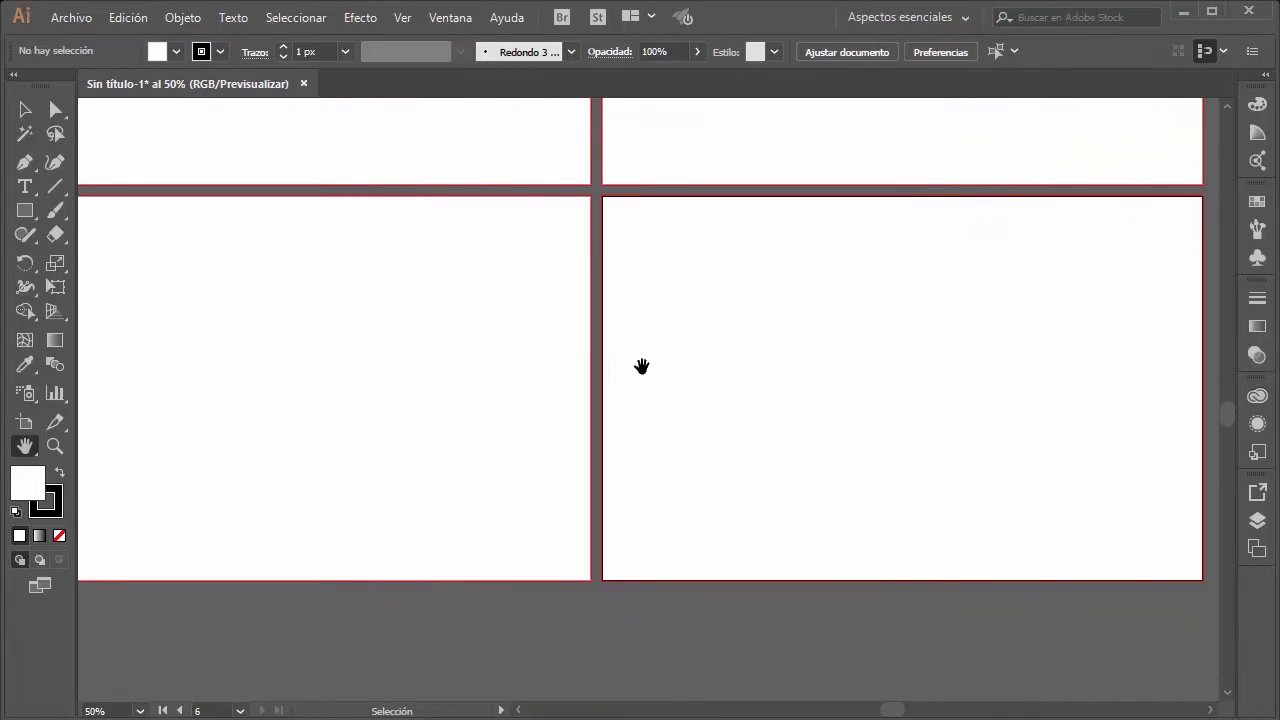
scroll(643, 372, "down", 2)
scroll(643, 373, "left", 1)
scroll(643, 373, "up", 2)
scroll(643, 371, "left", 2)
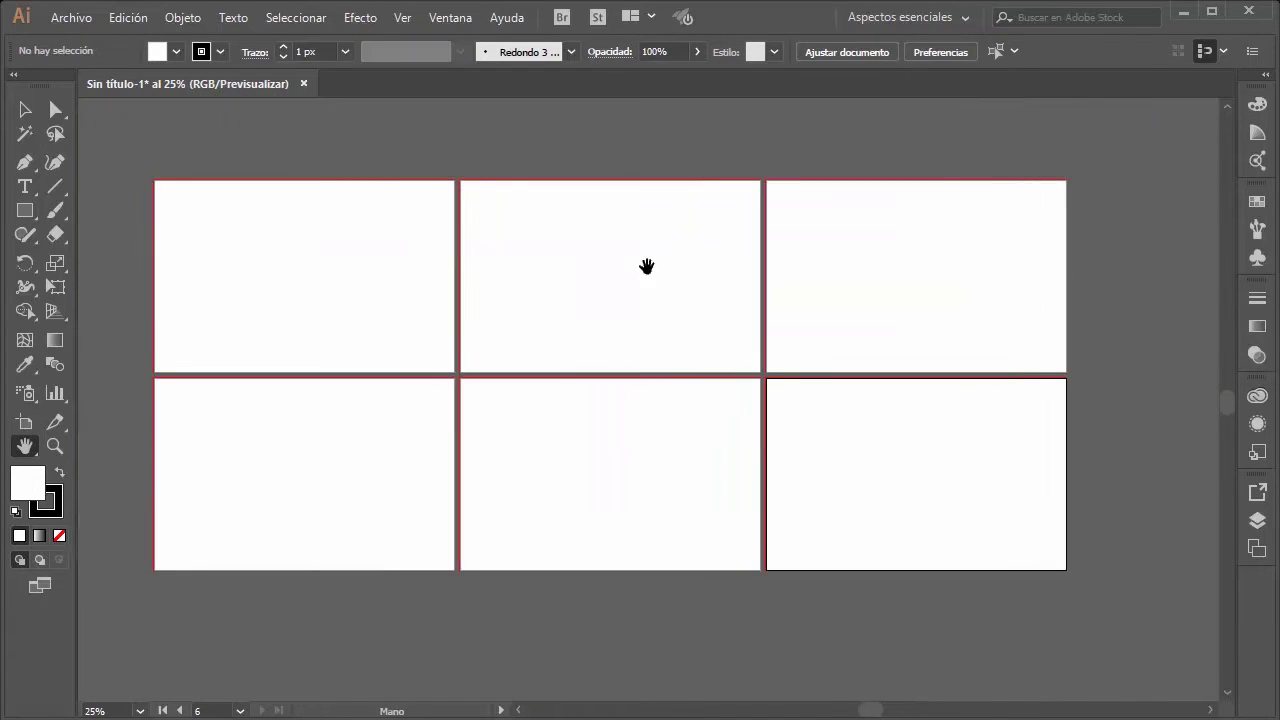
left_click(25, 210)
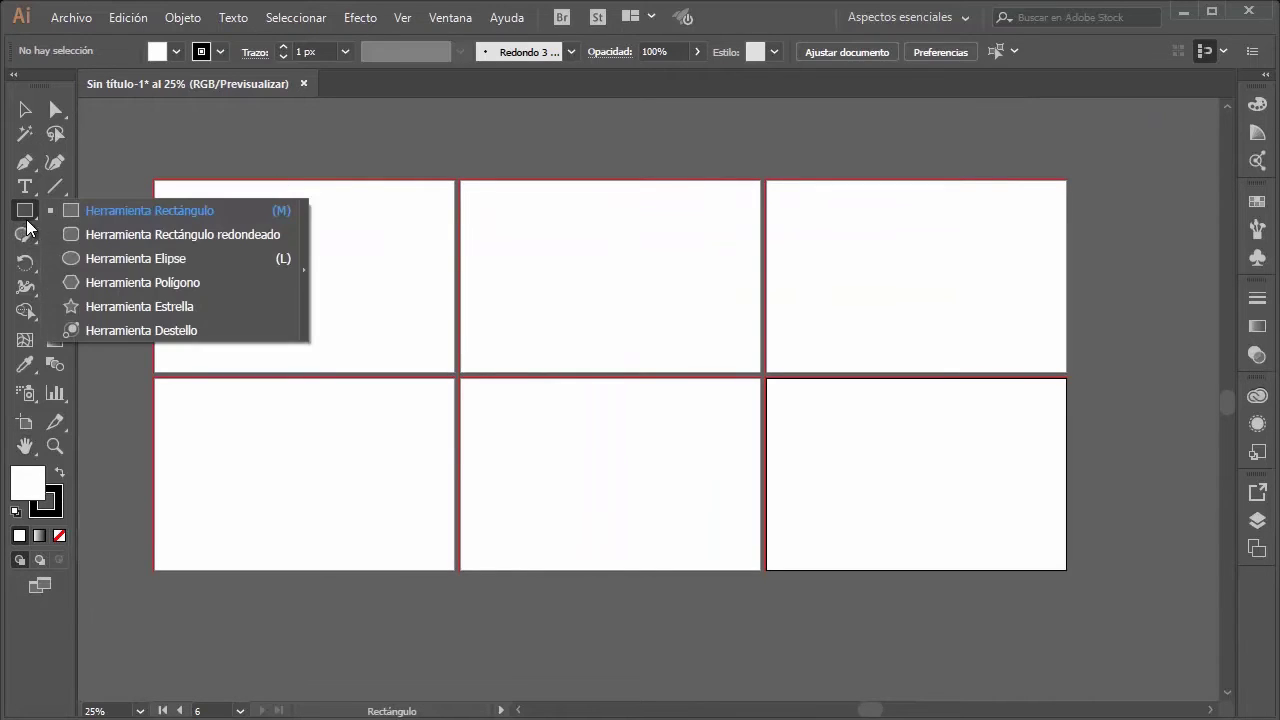
- Draw one unfilled ellipse on each of the six artboards, ending with a near-circle on the sixth
left_click(100, 260)
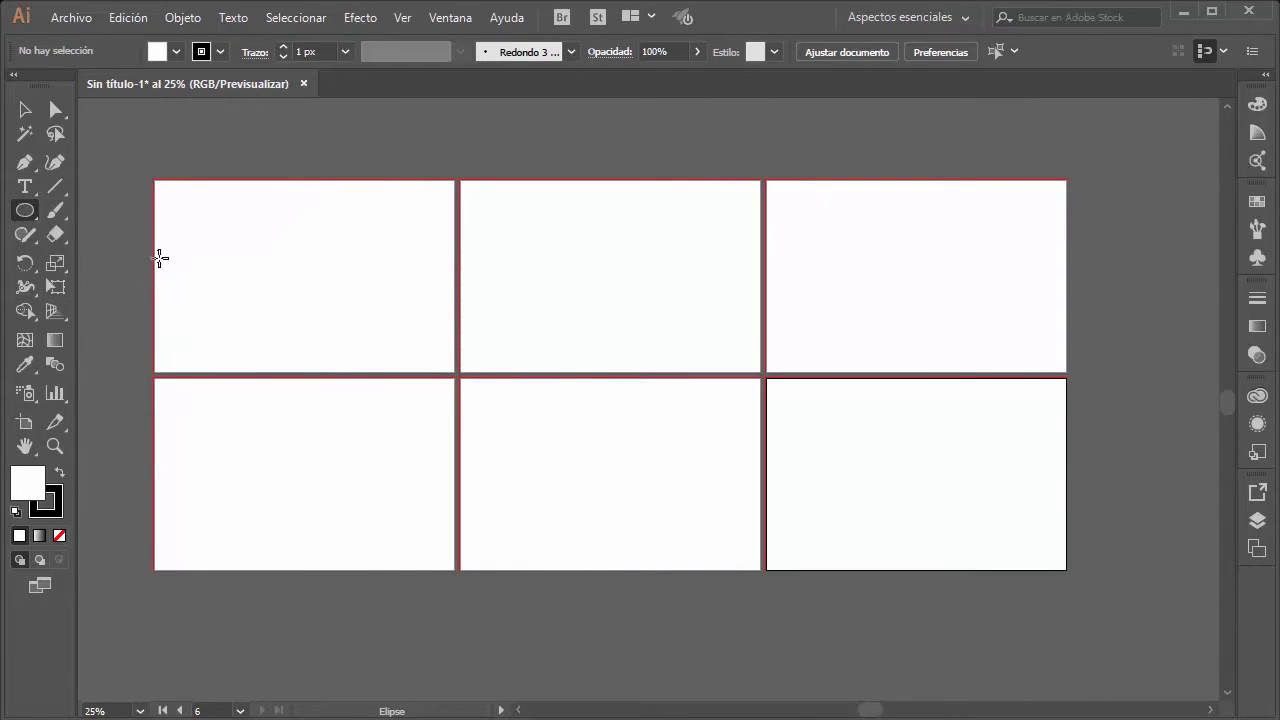
left_click_drag(267, 252, 350, 316)
left_click(555, 283)
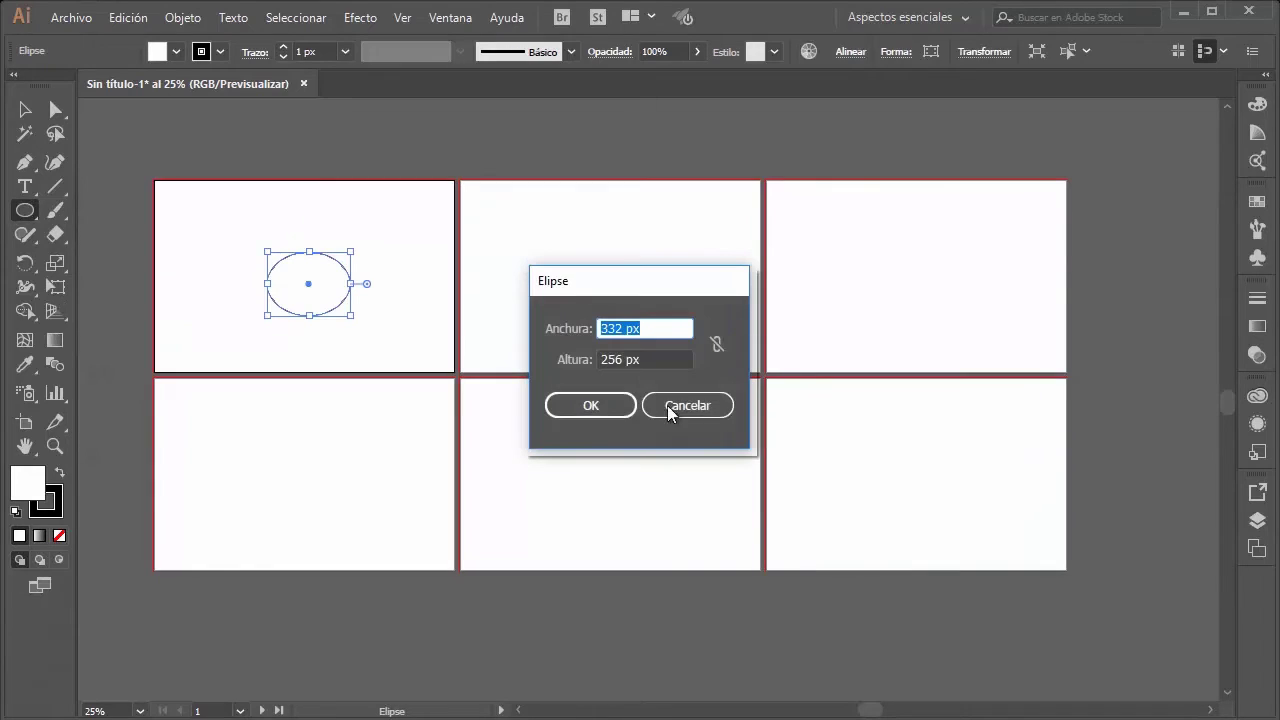
key("Escape")
left_click_drag(637, 325, 565, 266)
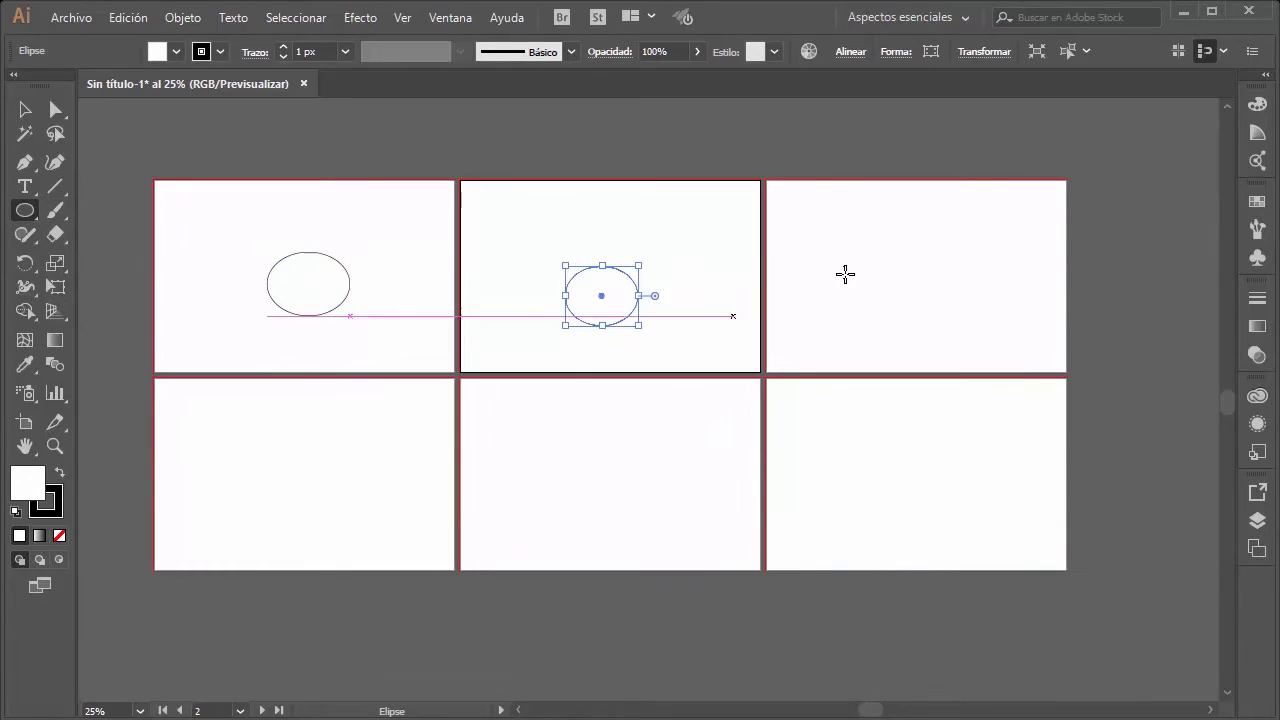
left_click_drag(853, 266, 942, 337)
left_click_drag(349, 499, 304, 435)
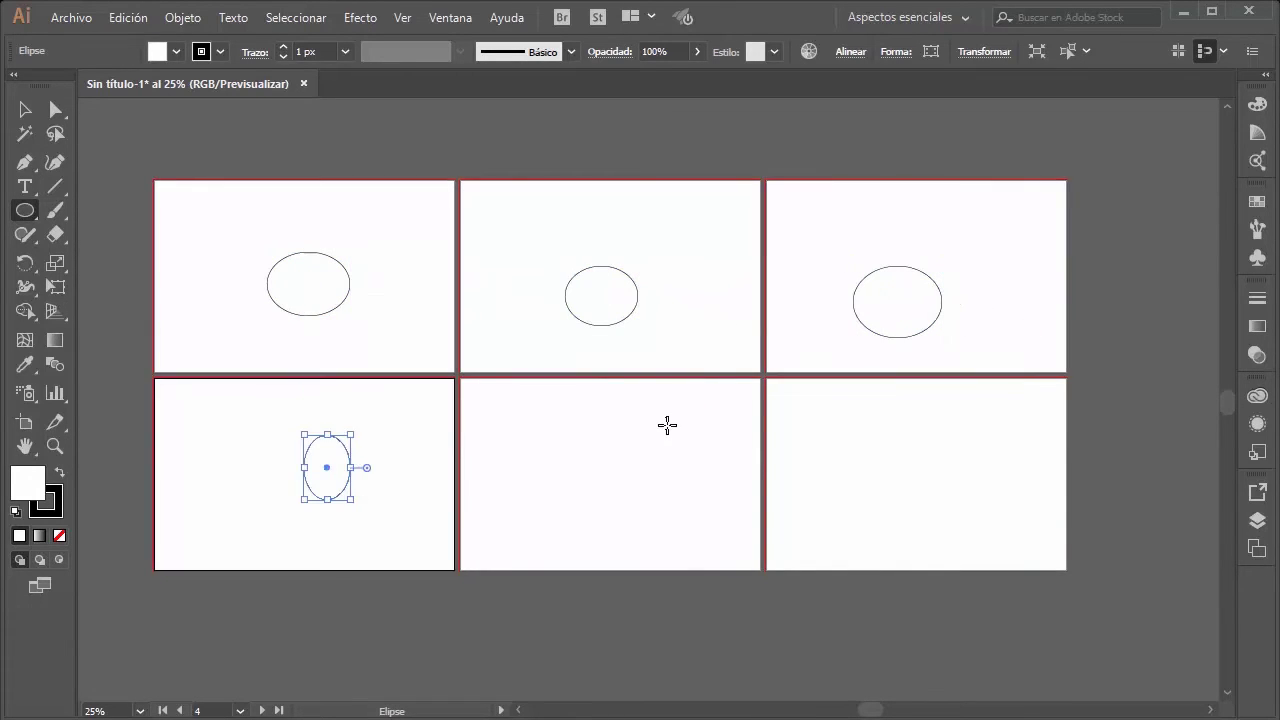
left_click_drag(666, 423, 727, 490)
left_click_drag(885, 436, 968, 518)
- Fill the first ellipse green and the second ellipse blue from the Fill swatches
key("v")
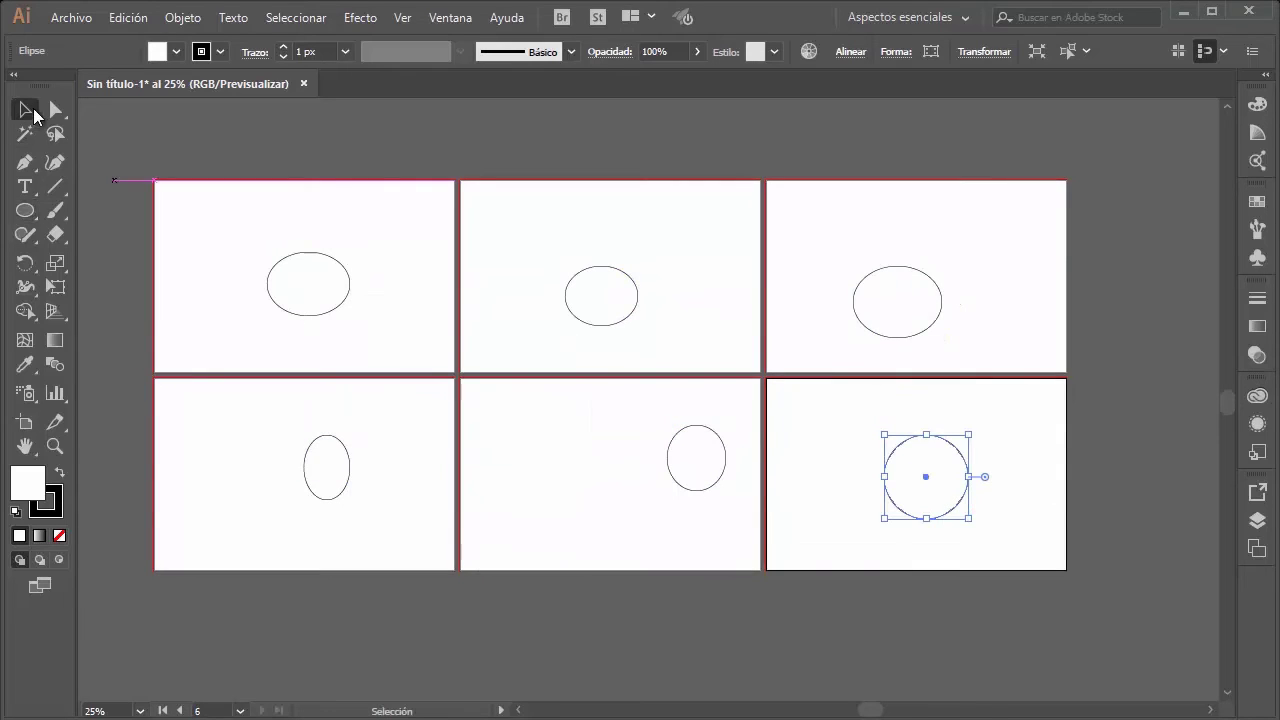
left_click(230, 215)
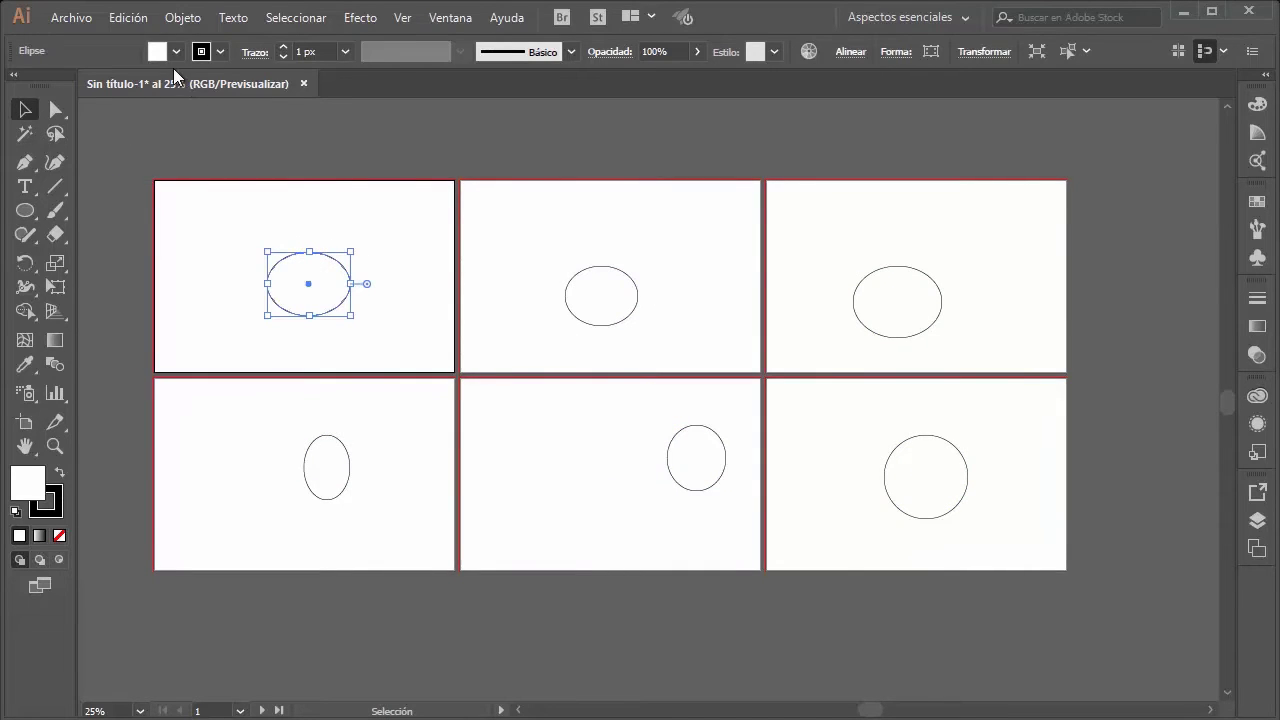
left_click(176, 51)
left_click(97, 85)
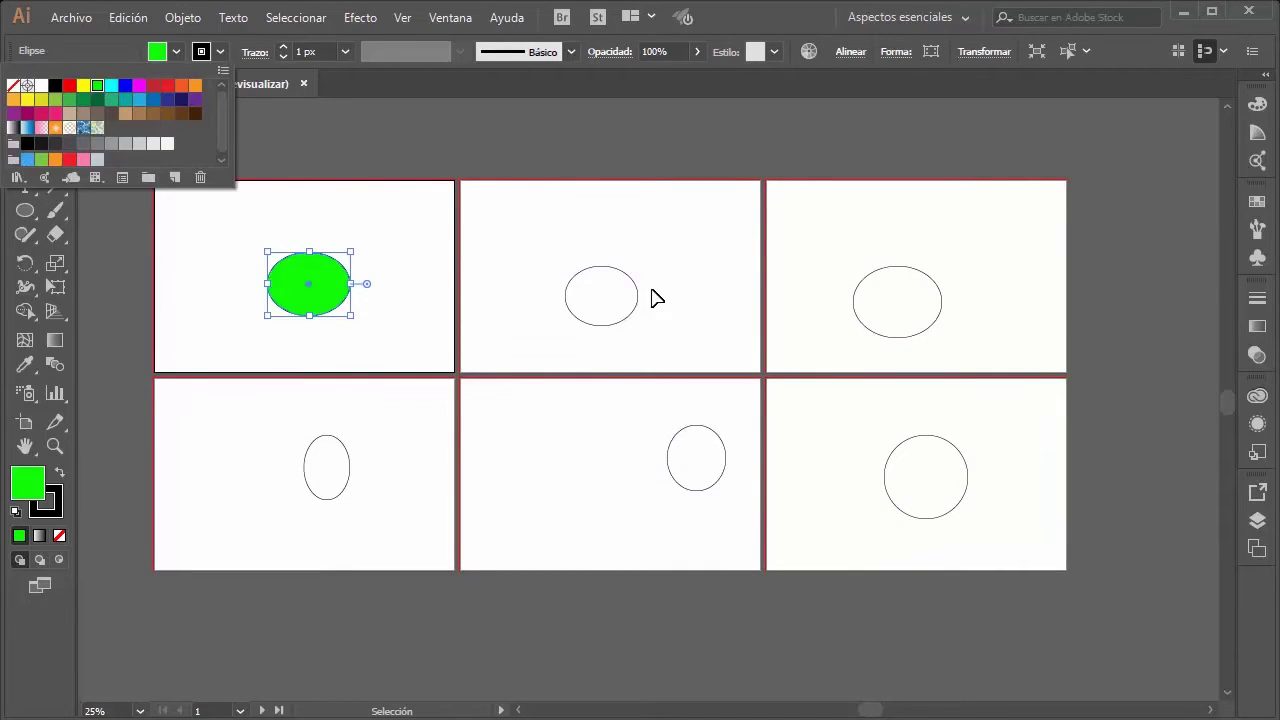
left_click(655, 297)
left_click(640, 288)
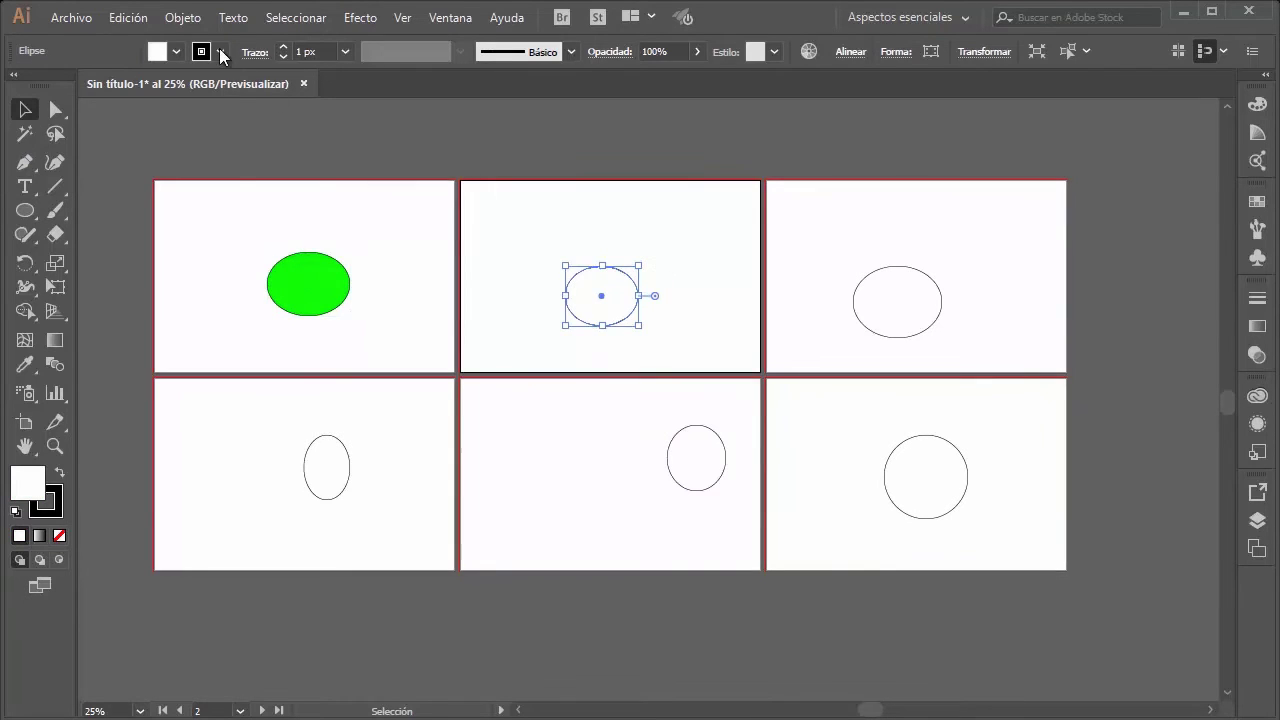
left_click(176, 51)
left_click(153, 99)
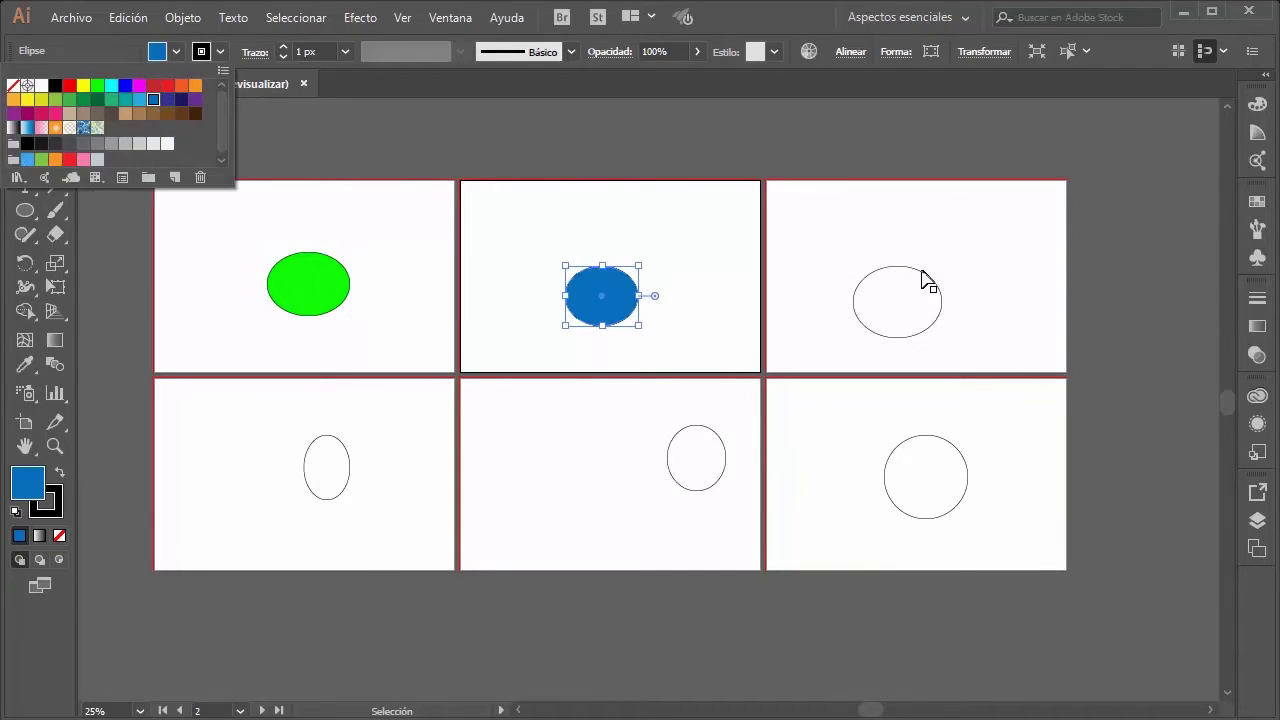
left_click(926, 283)
- Fill the third ellipse hot pink and the fourth ellipse orange
left_click(922, 272)
left_click(176, 51)
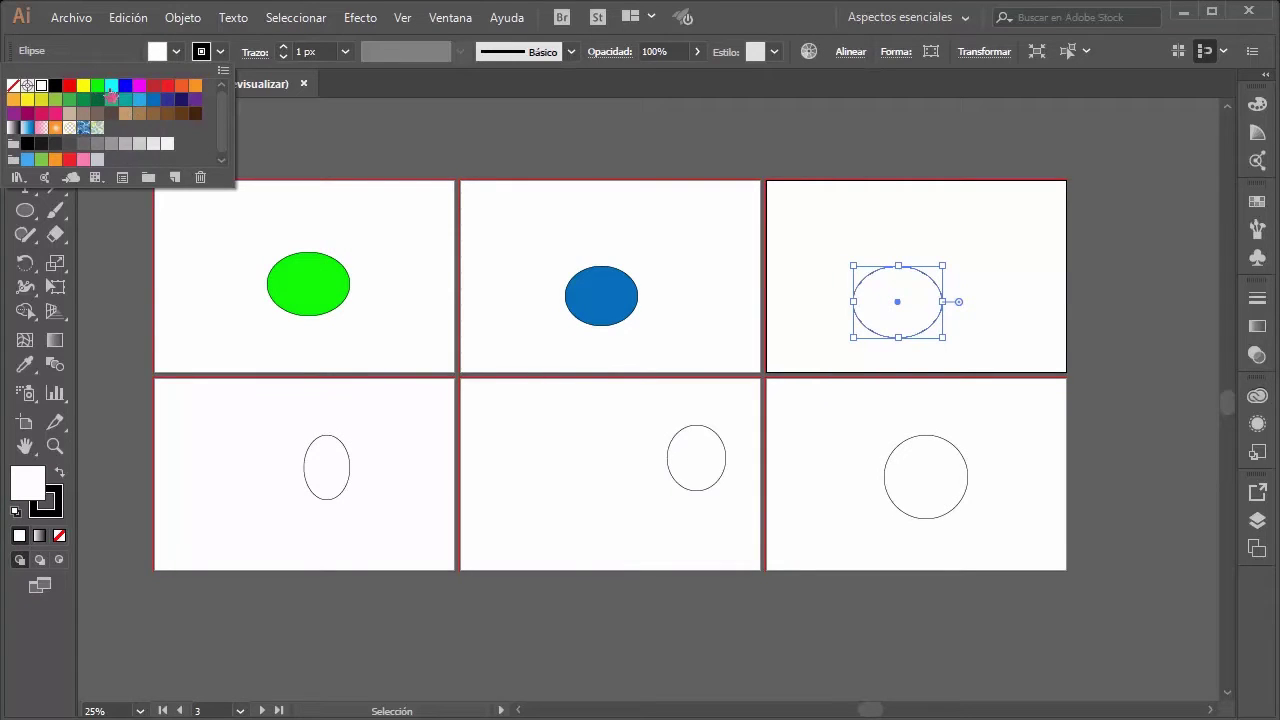
left_click(56, 115)
left_click(340, 445)
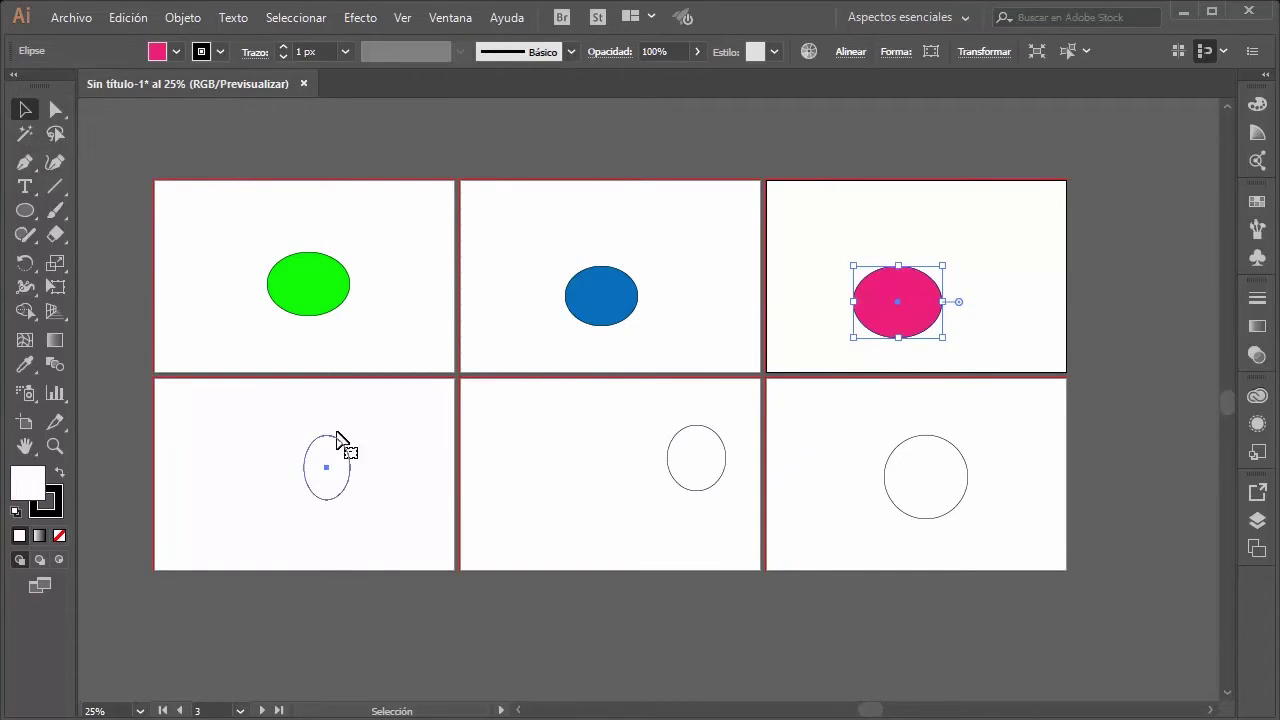
left_click(177, 51)
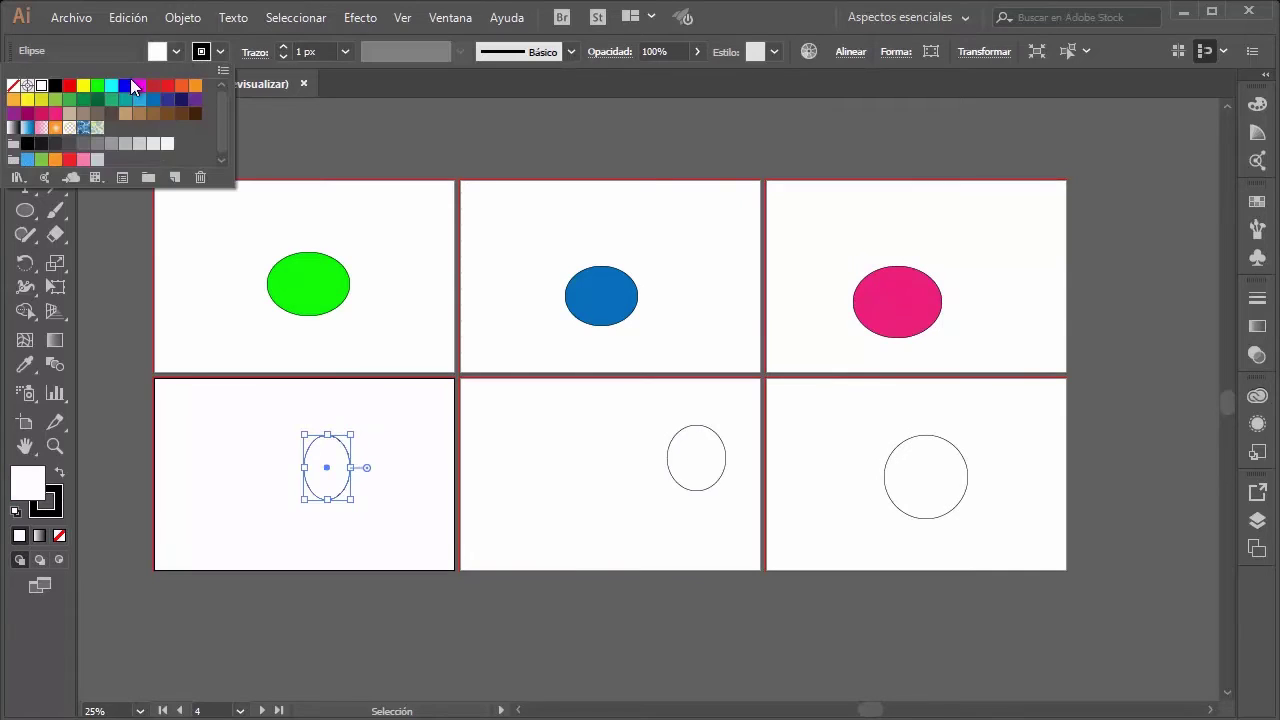
left_click(195, 85)
- Fill the fifth circle yellow and the sixth circle red, then deselect
left_click(674, 434)
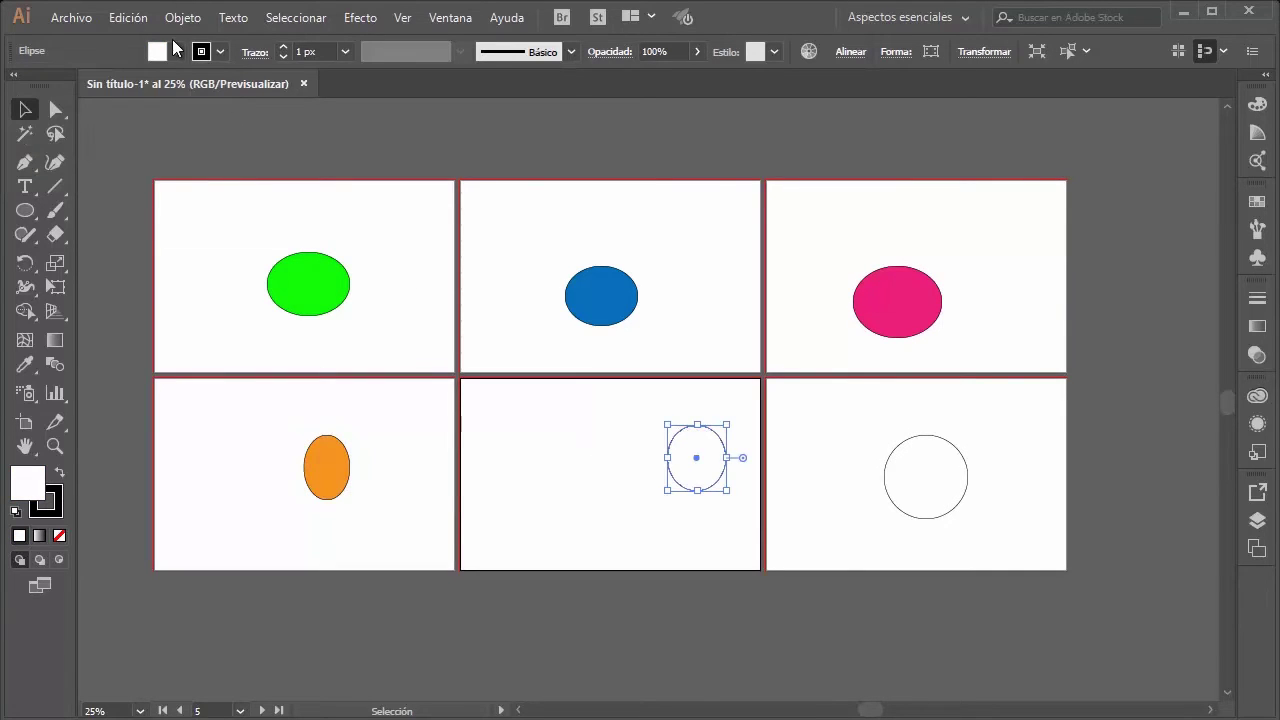
left_click(177, 51)
left_click(85, 86)
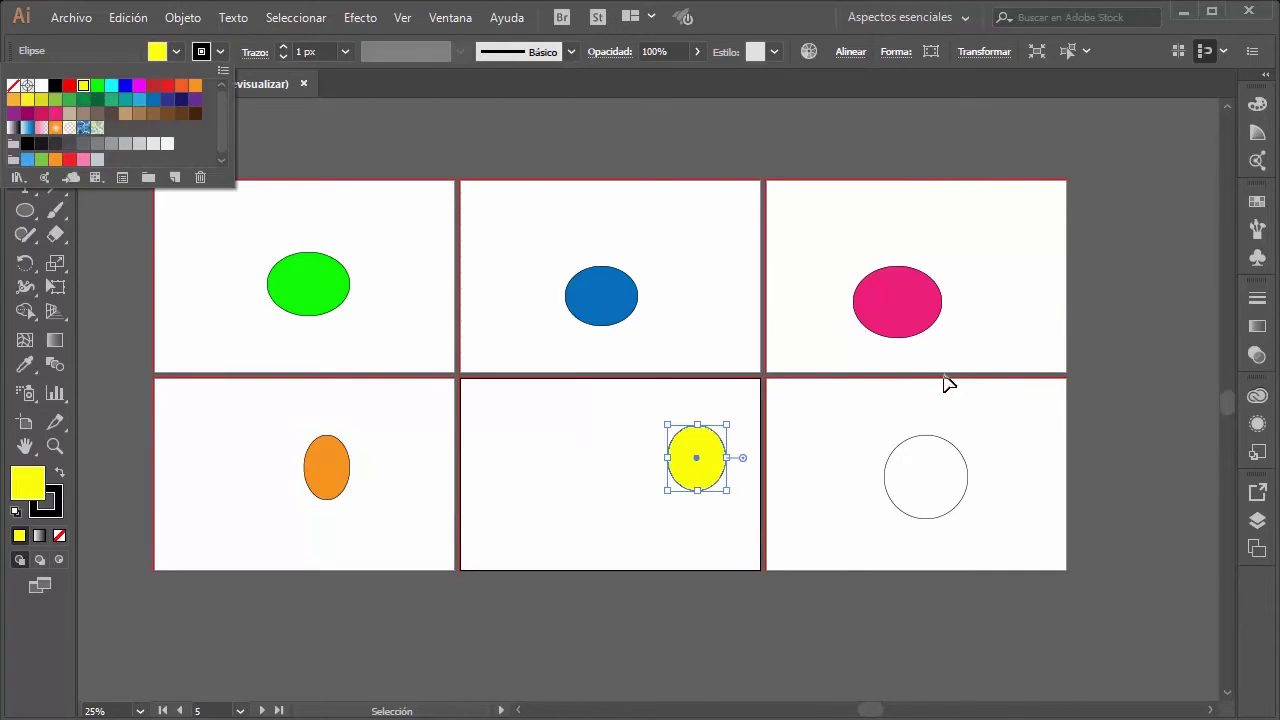
left_click(932, 442)
left_click(927, 437)
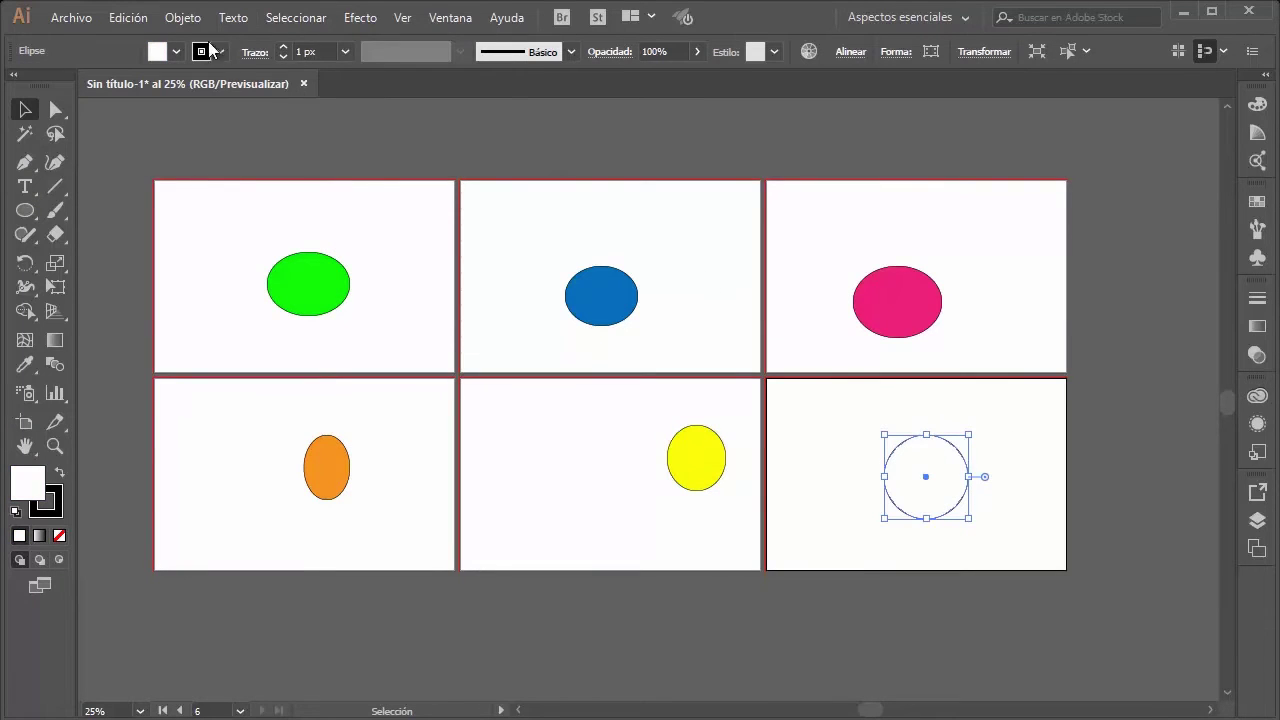
left_click(177, 51)
left_click(69, 86)
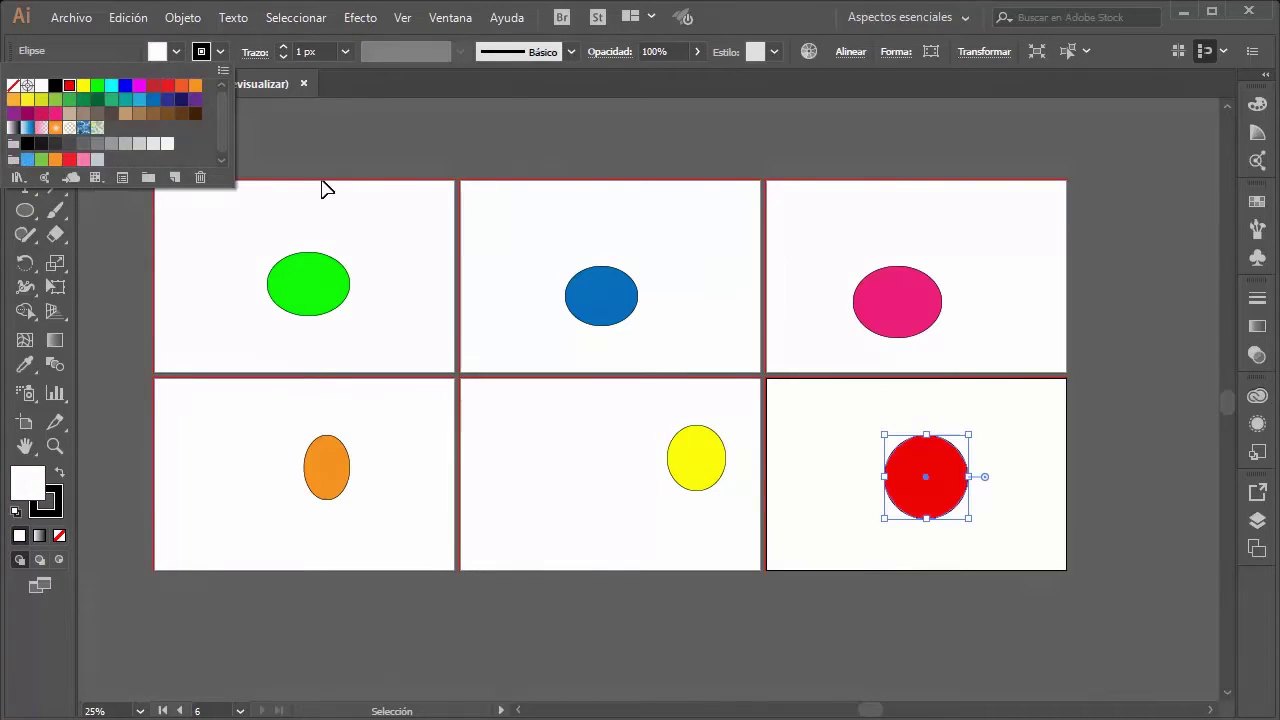
left_click(920, 192)
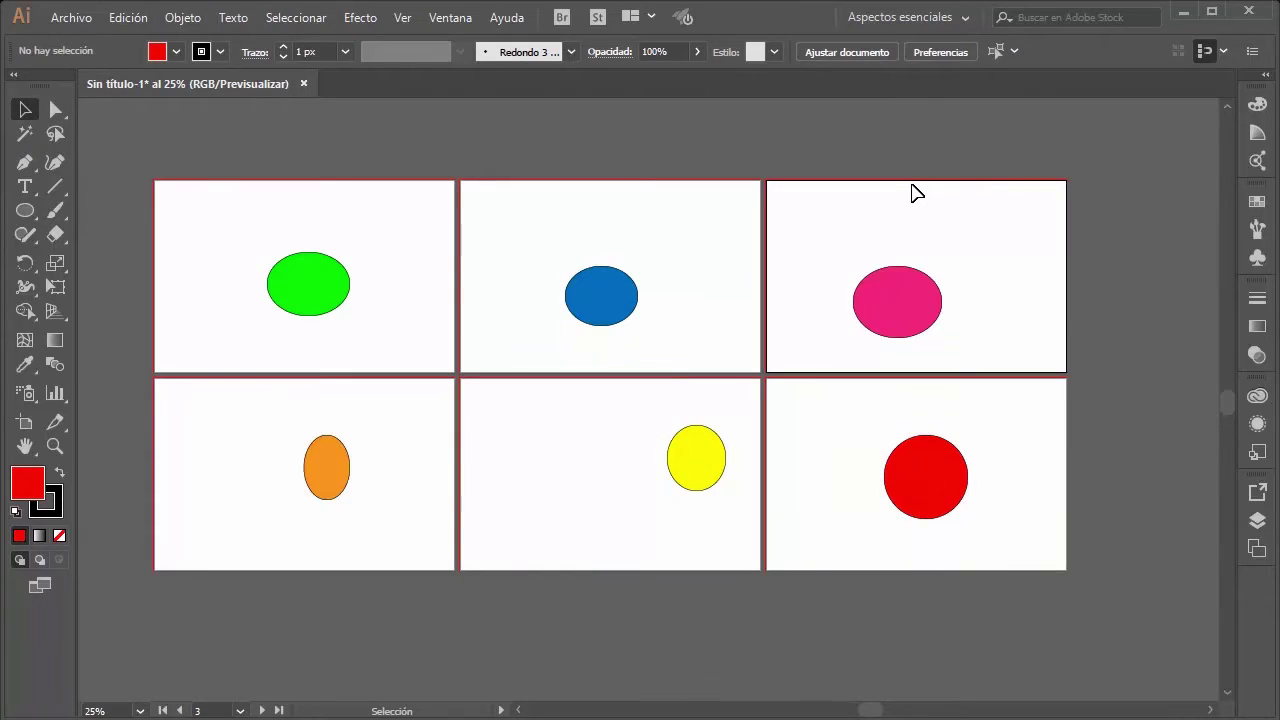
- Open the Artboards panel and zoom the view to artboards 1 and 2
left_click(1257, 548)
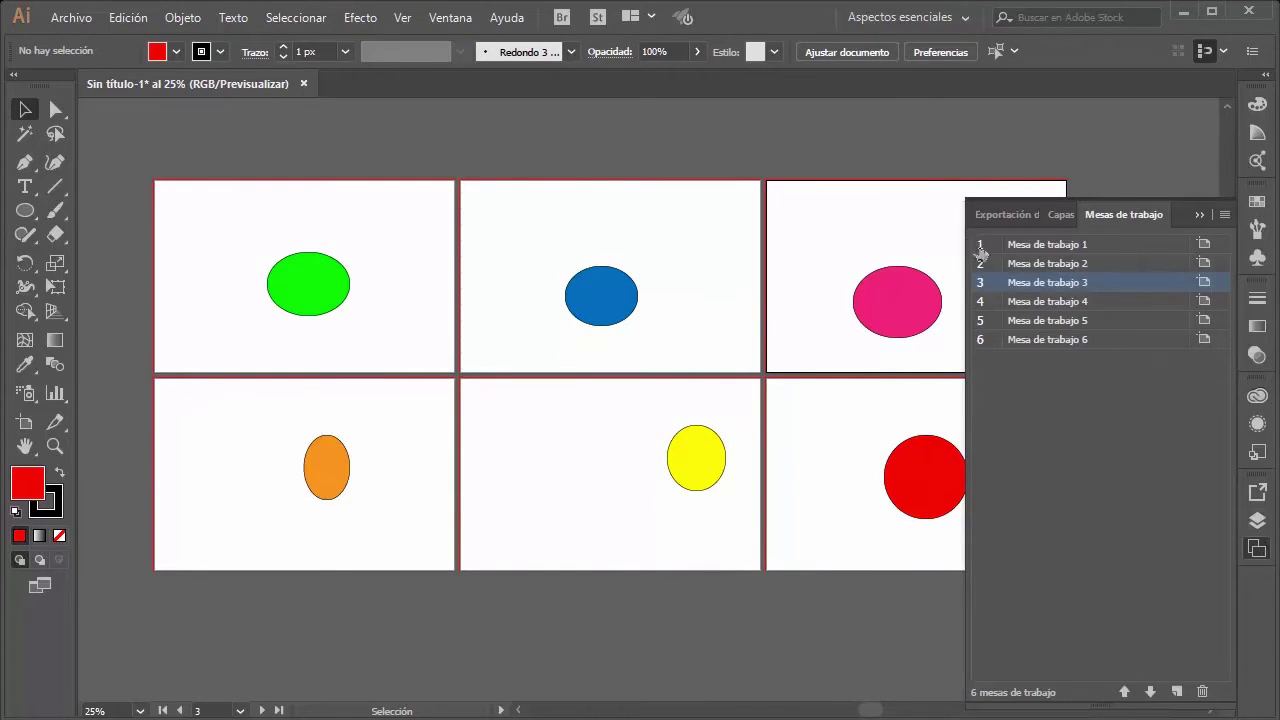
left_click(1048, 250)
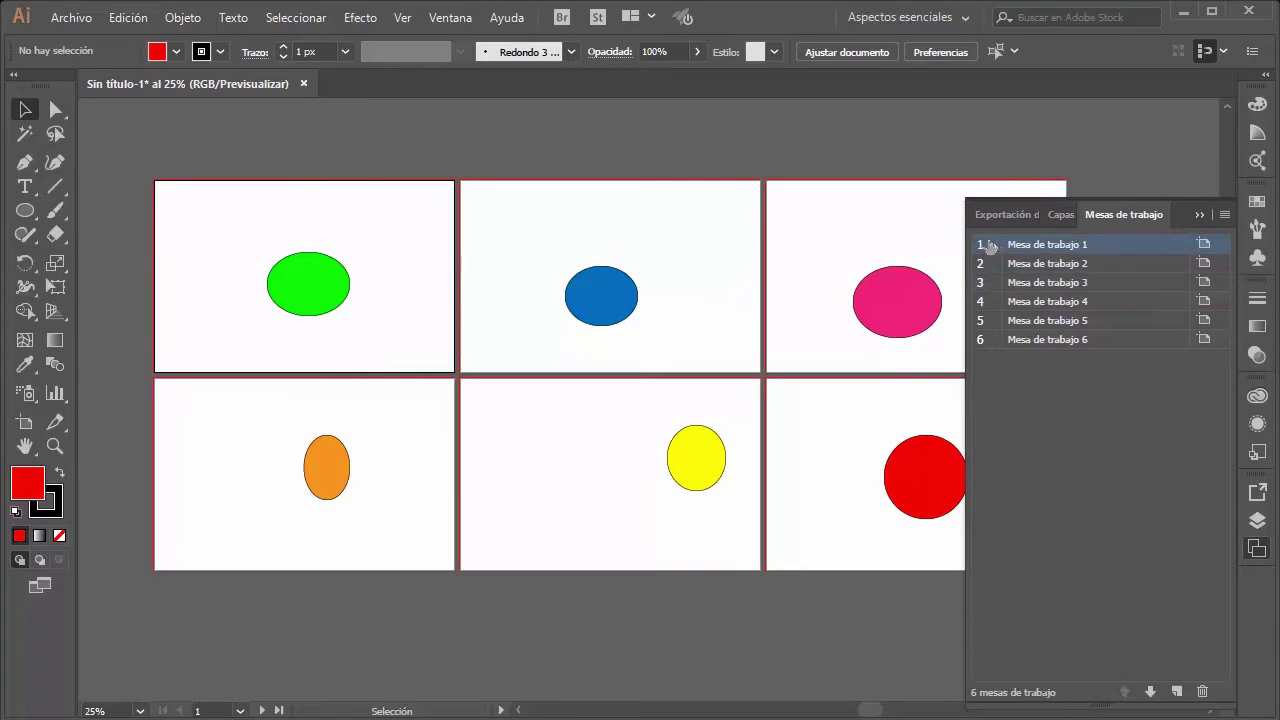
double_click(1100, 249)
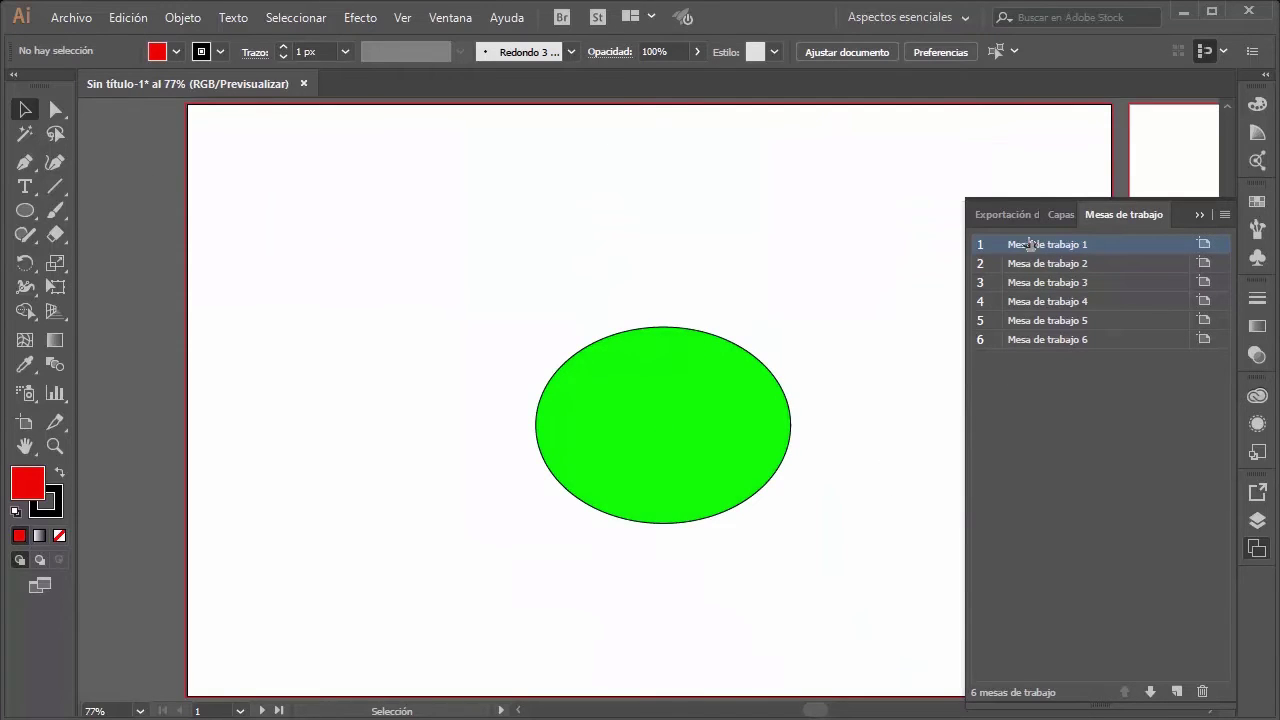
left_click(1105, 264)
double_click(1110, 266)
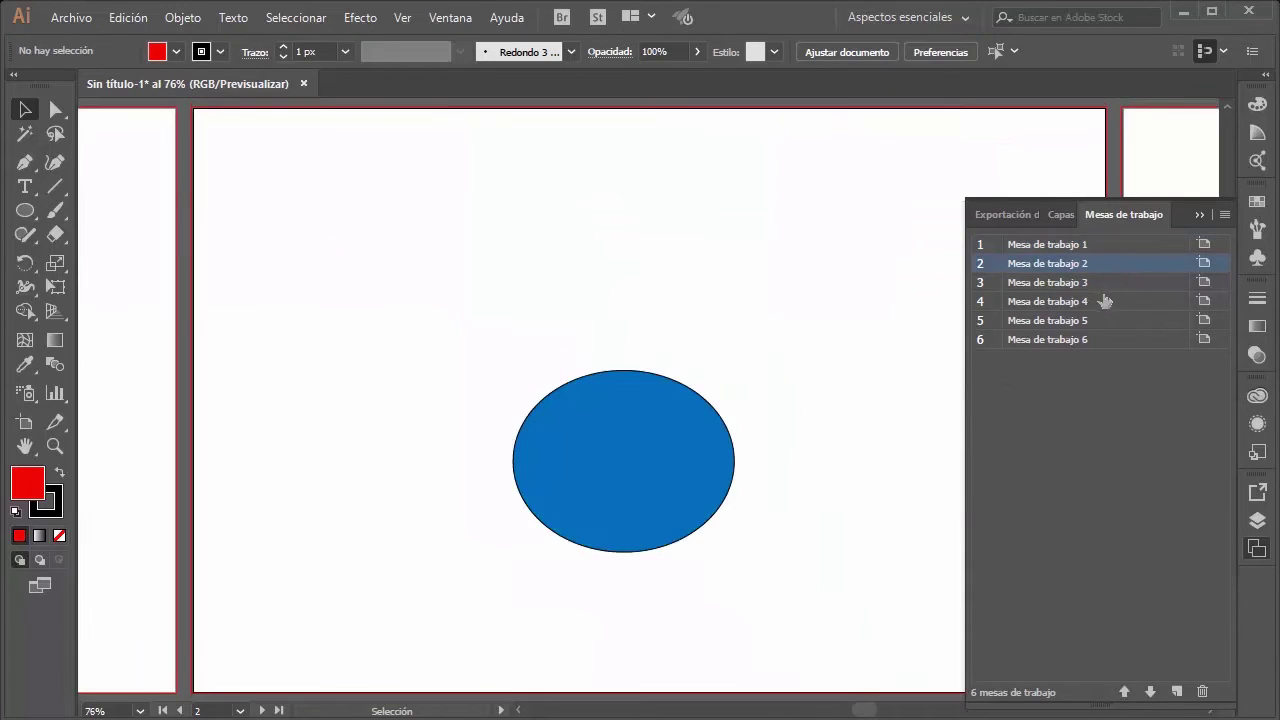
- Jump the view through artboards 3 to 6, then zoom out to see all six
double_click(1094, 284)
double_click(1100, 302)
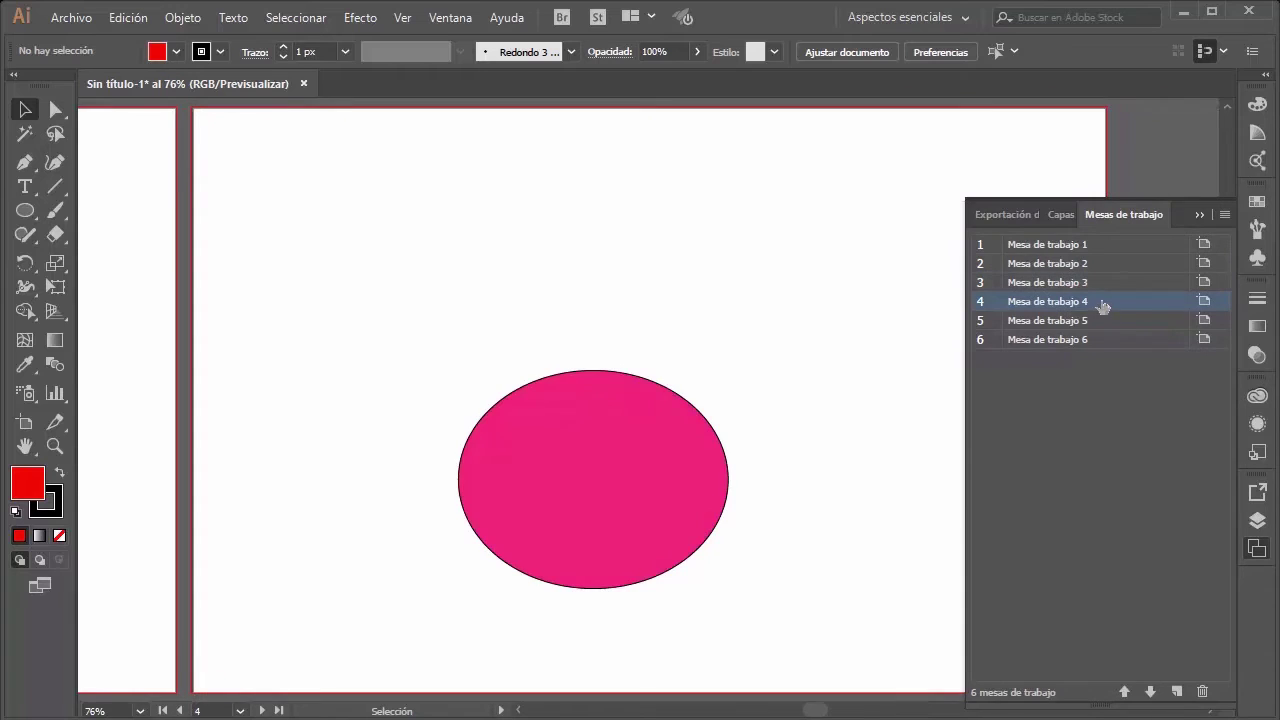
double_click(1028, 321)
double_click(1118, 342)
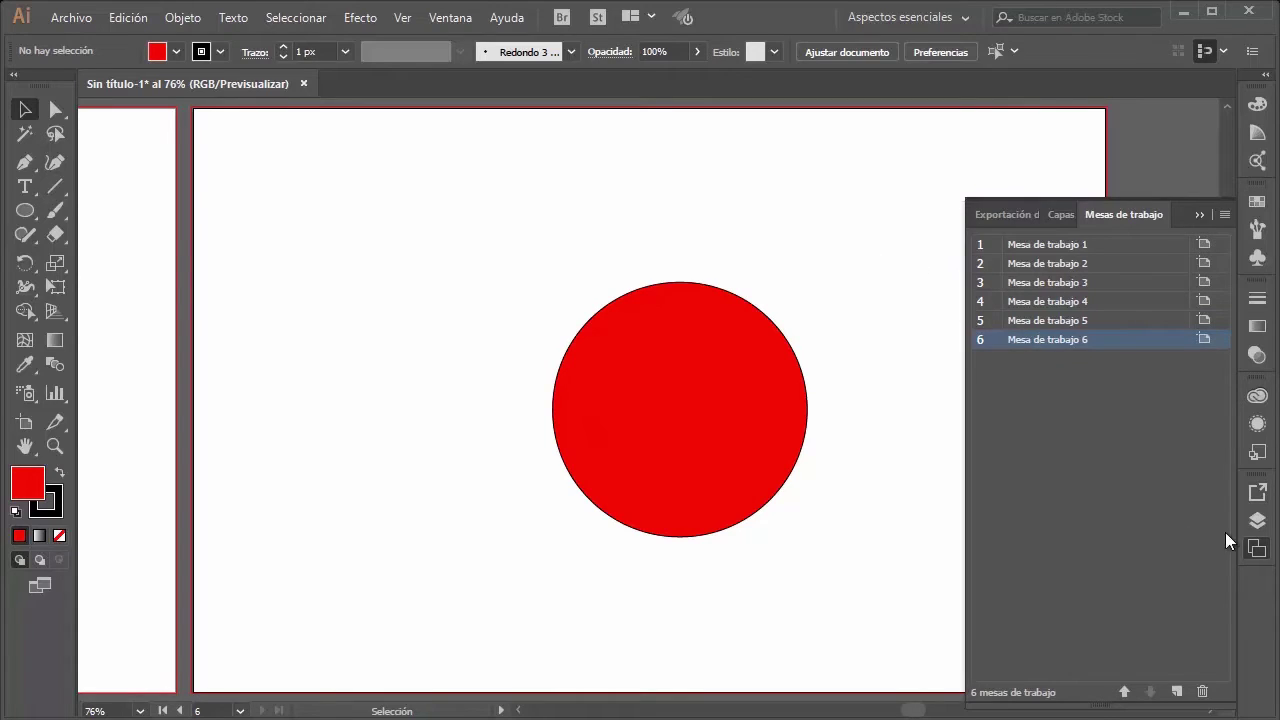
left_click(745, 318)
scroll(730, 318, "down", 1)
scroll(730, 318, "down", 4)
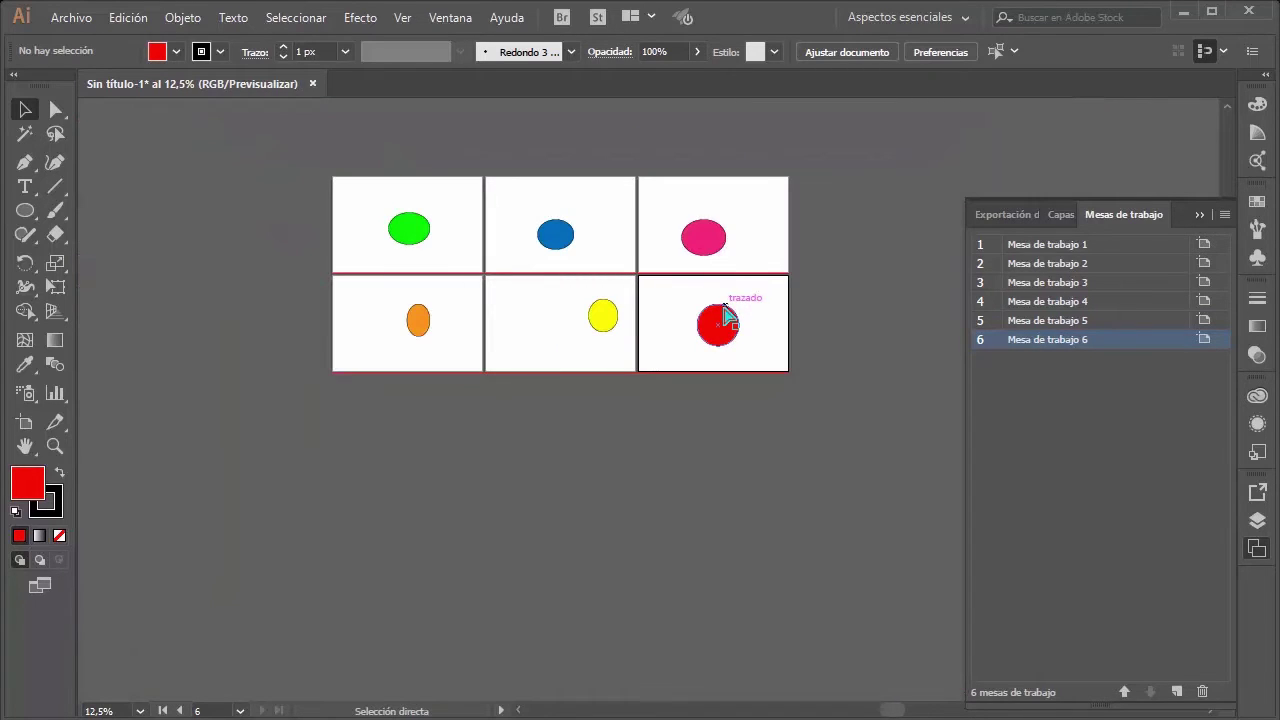
scroll(723, 315, "left", 1)
scroll(700, 300, "up", 1)
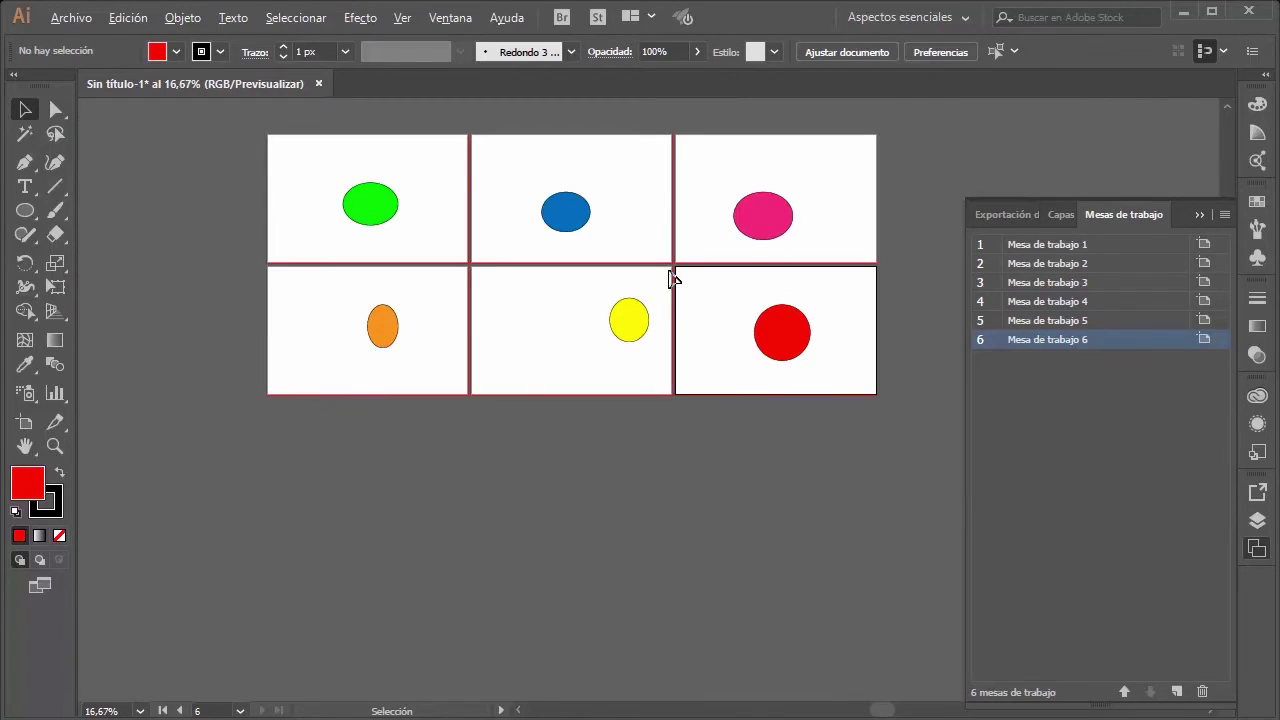
- Add three new empty artboards, 7, 8 and 9, and make each active in turn
left_click(1177, 692)
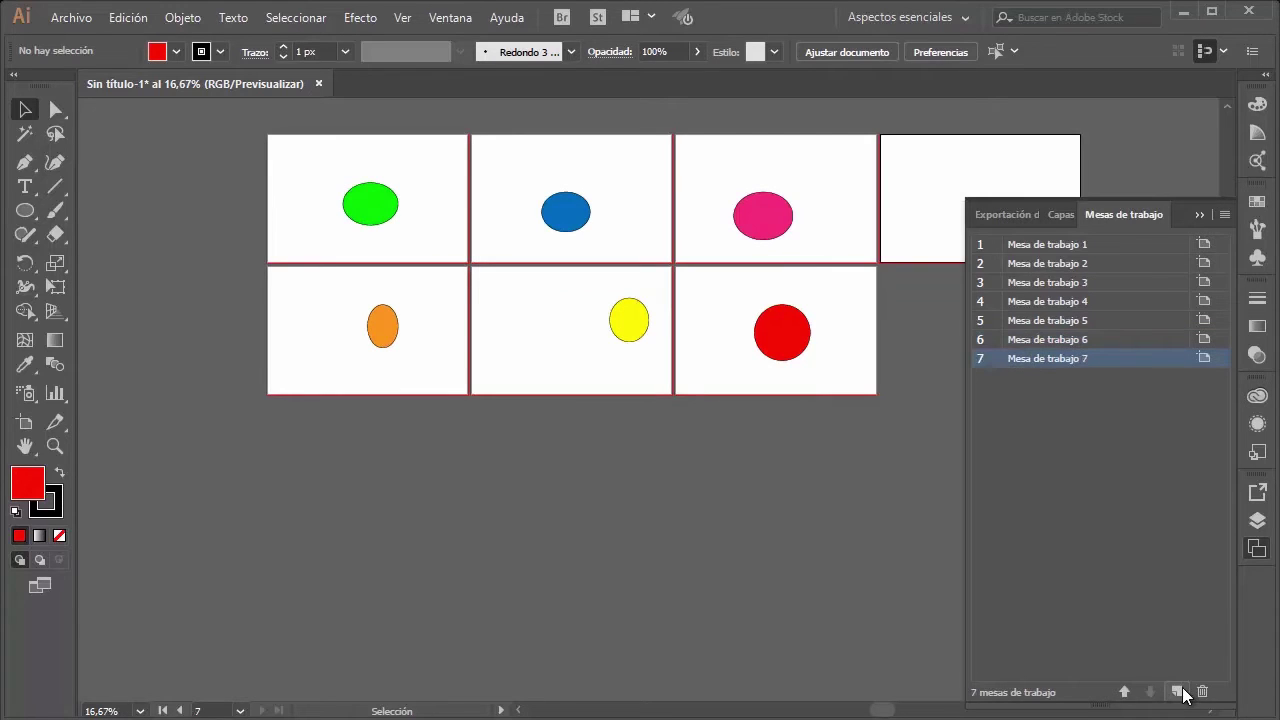
left_click(1177, 692)
left_click(1177, 692)
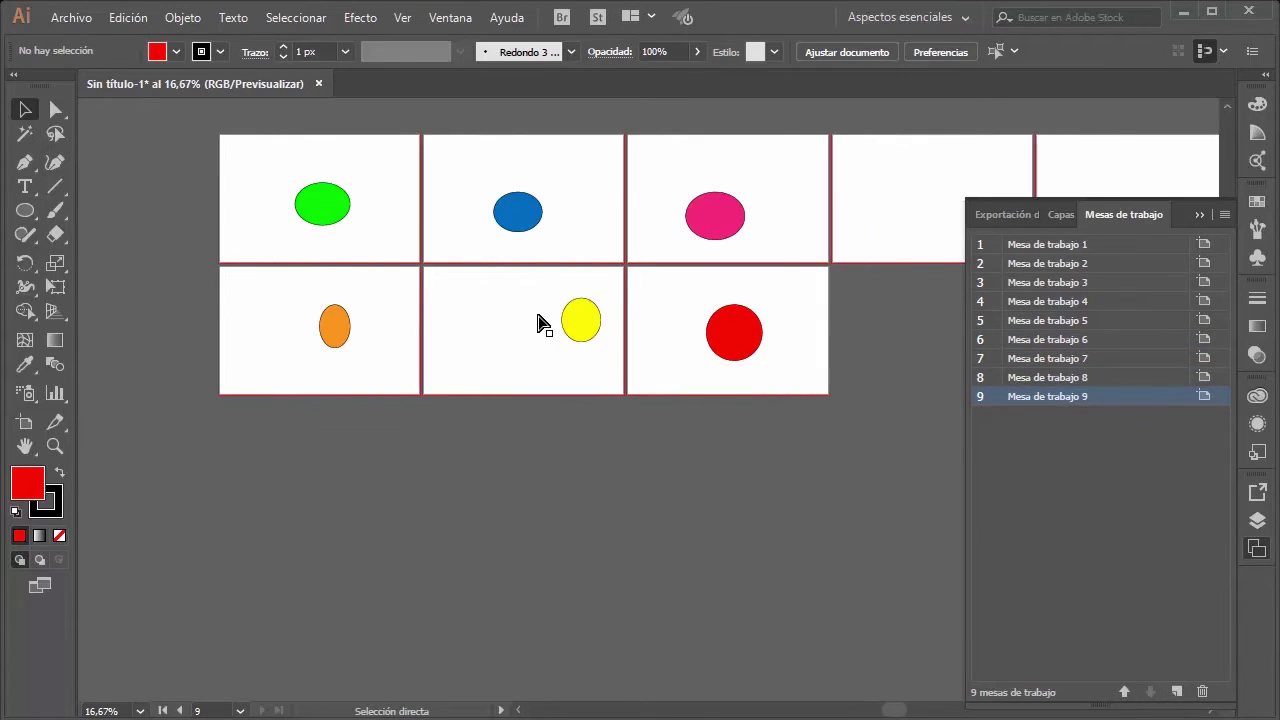
scroll(543, 322, "right", 3)
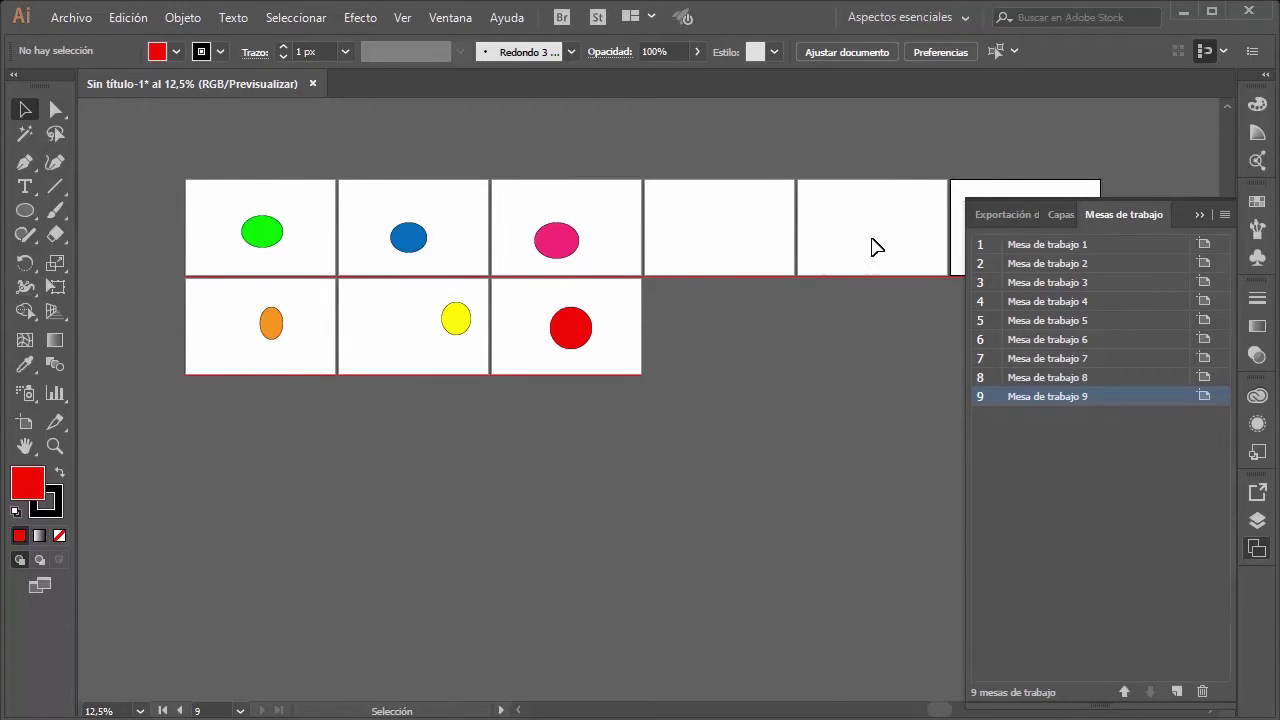
left_click(724, 249)
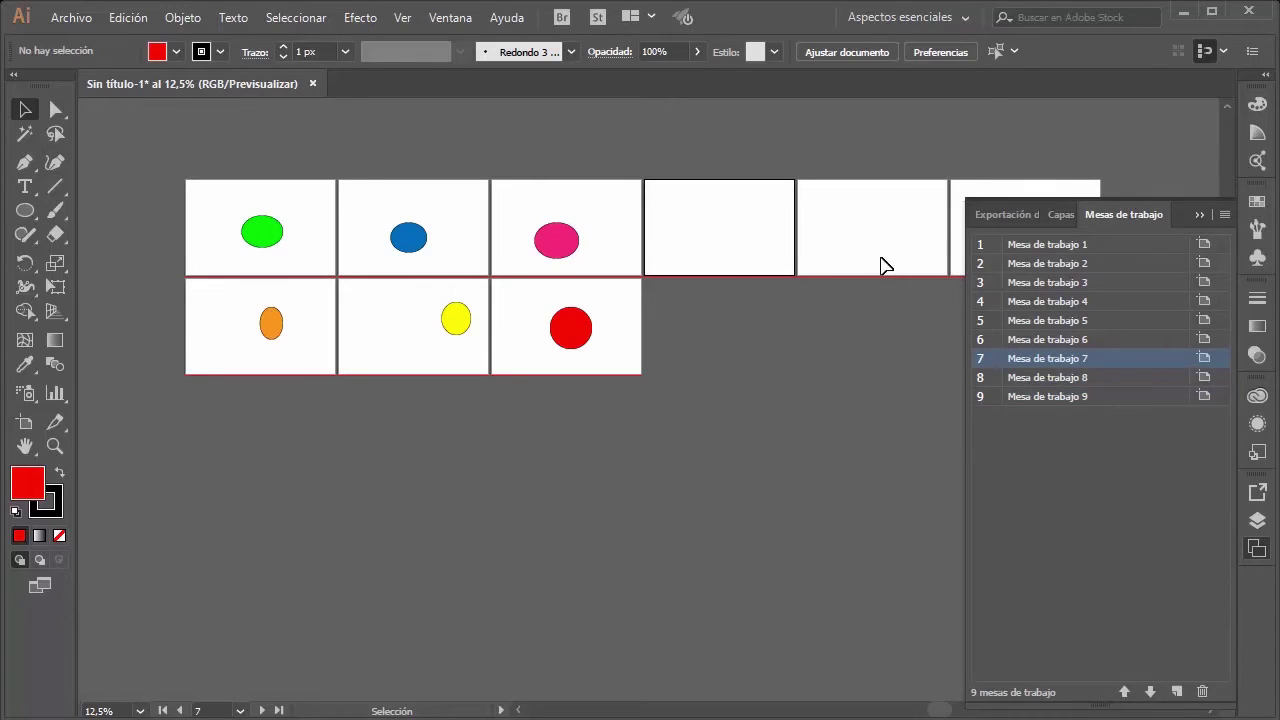
left_click(1074, 378)
left_click(1080, 398)
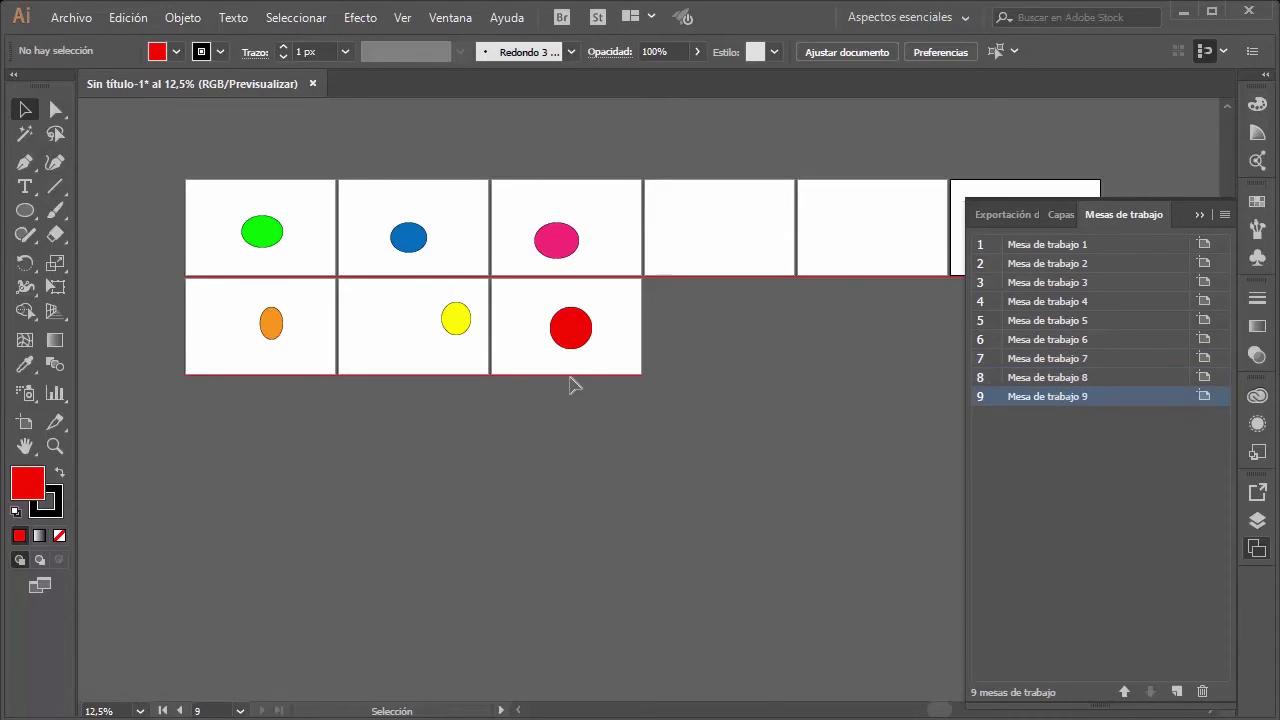
- Rearrange the nine artboards Grid by Row with 3 columns and 20 px spacing
left_click(1222, 215)
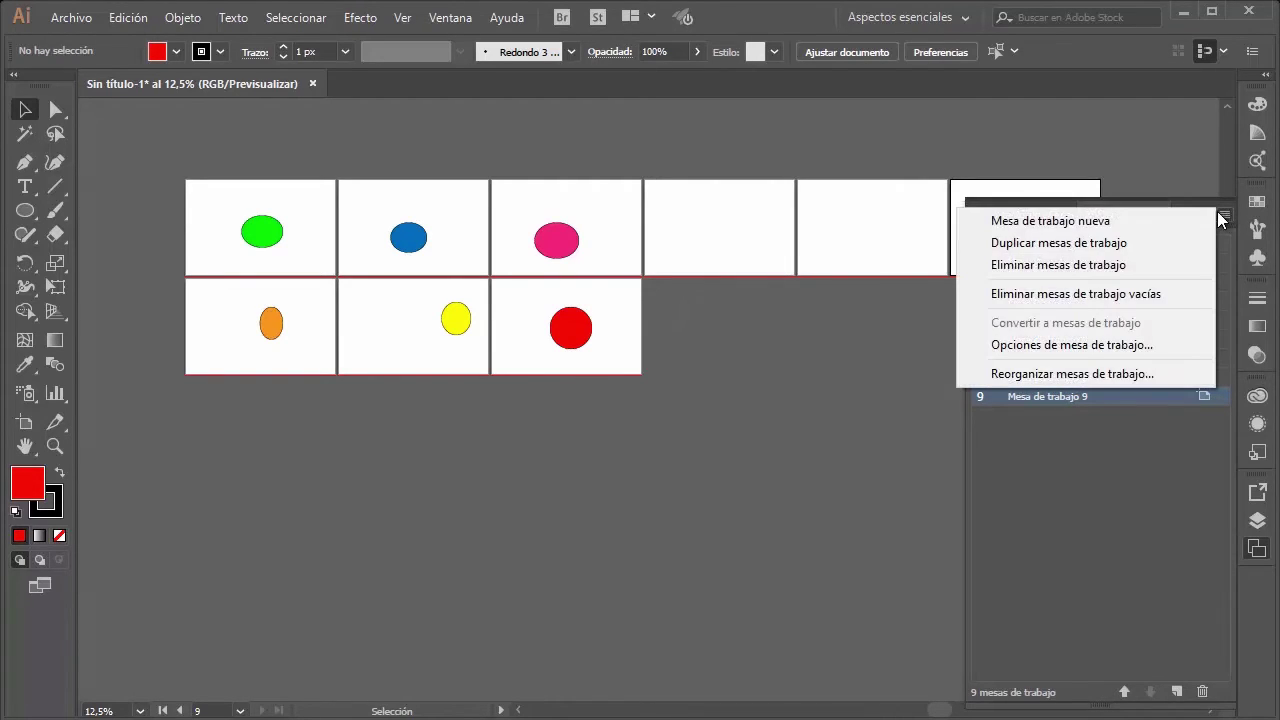
left_click(1067, 379)
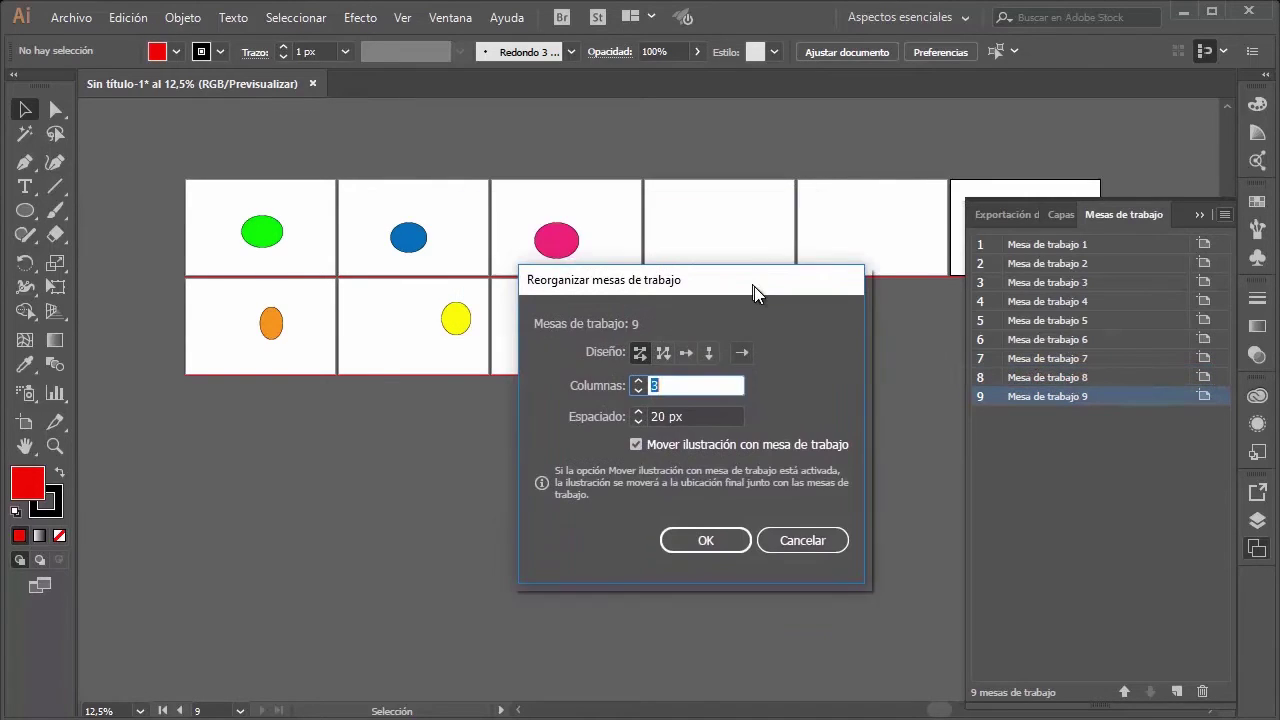
left_click_drag(754, 286, 763, 289)
left_click(650, 359)
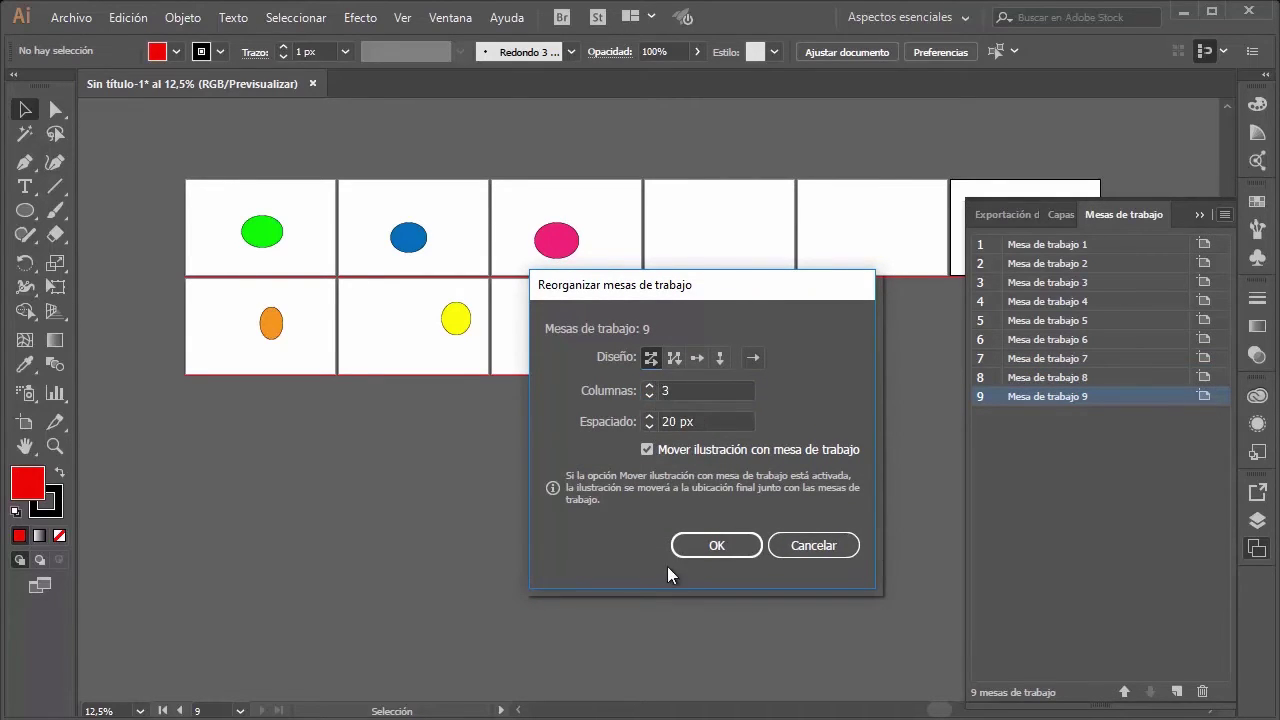
left_click(715, 546)
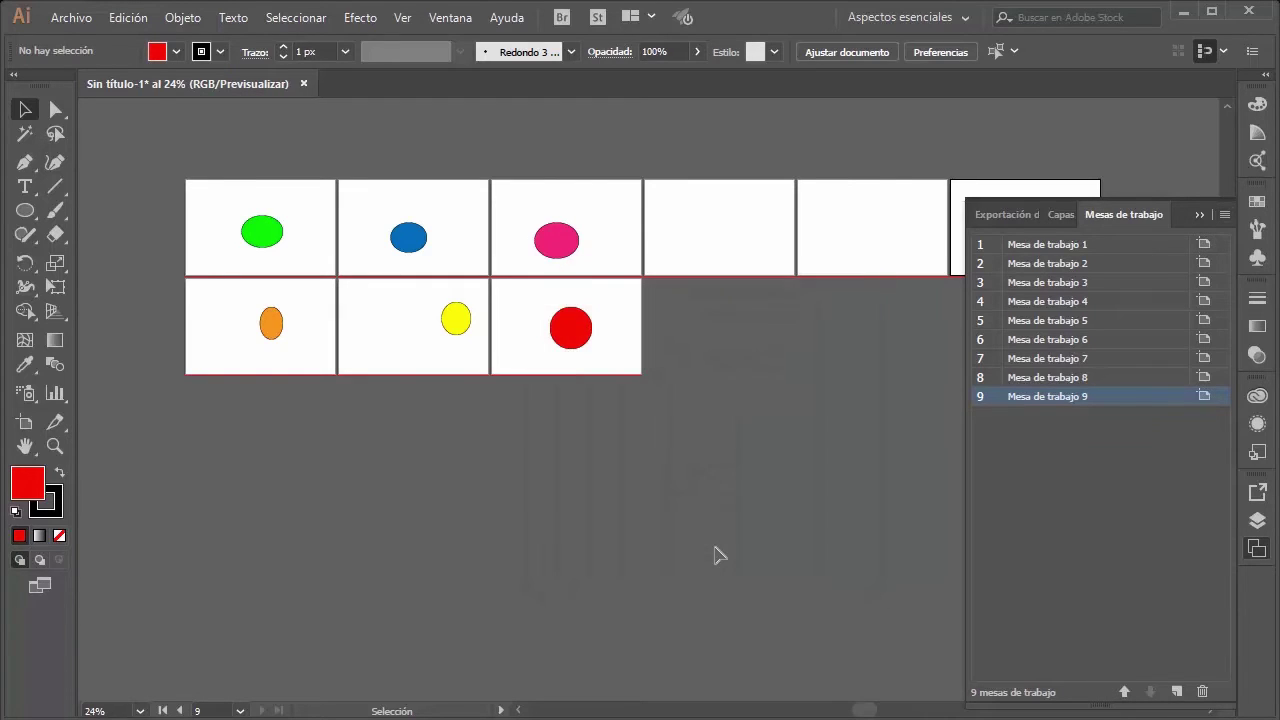
key("ctrl+alt+0")
scroll(360, 357, "down", 1)
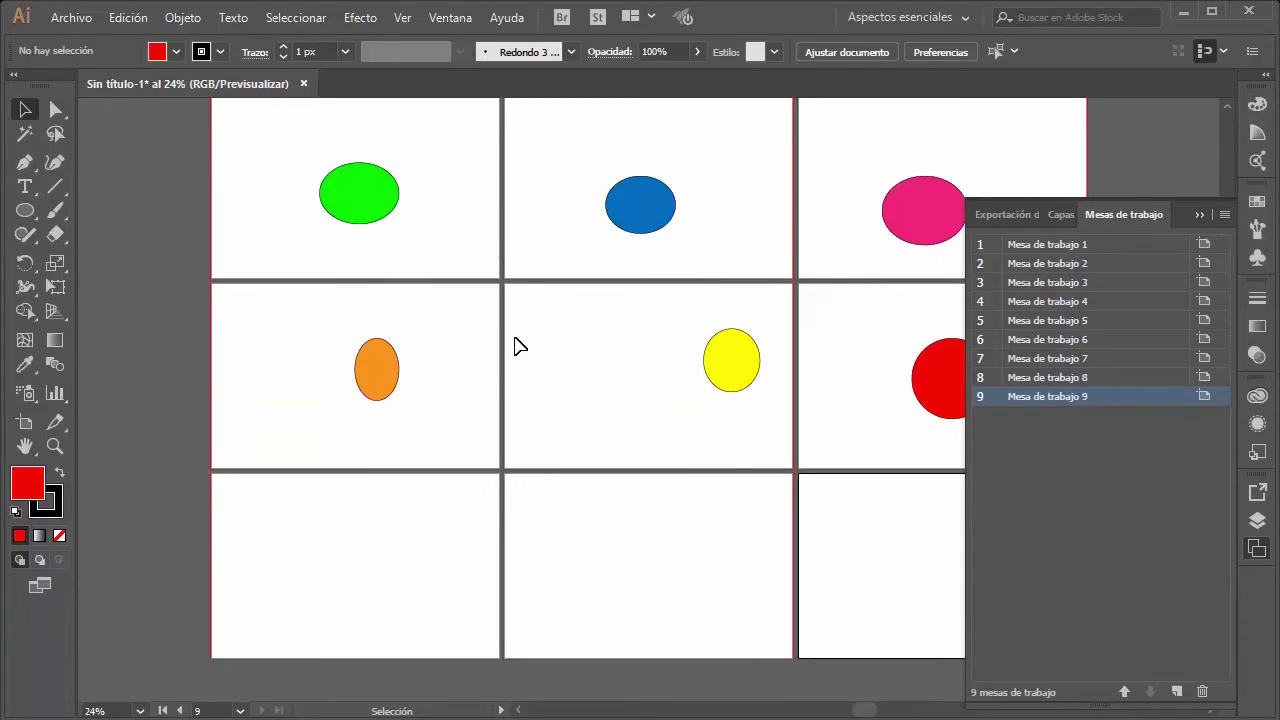
- Make artboards 1 through 9 active in turn from the Artboards panel
left_click(1048, 246)
left_click(1044, 266)
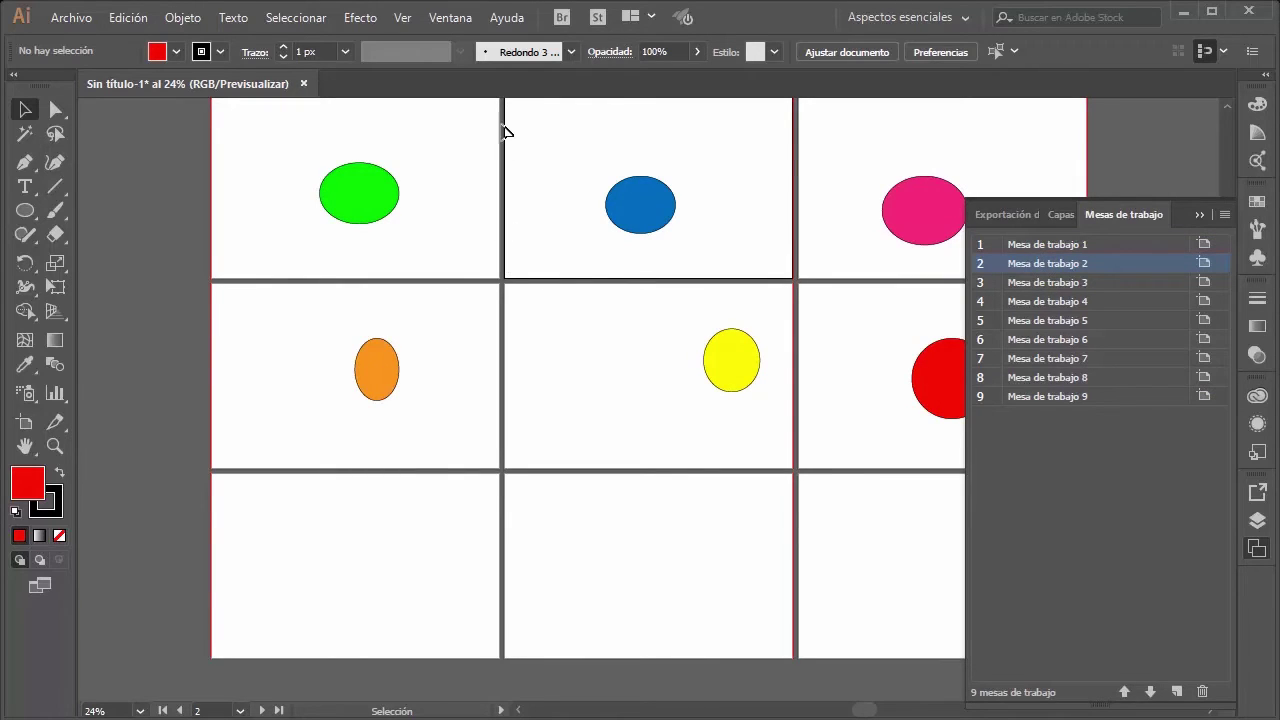
left_click(1063, 249)
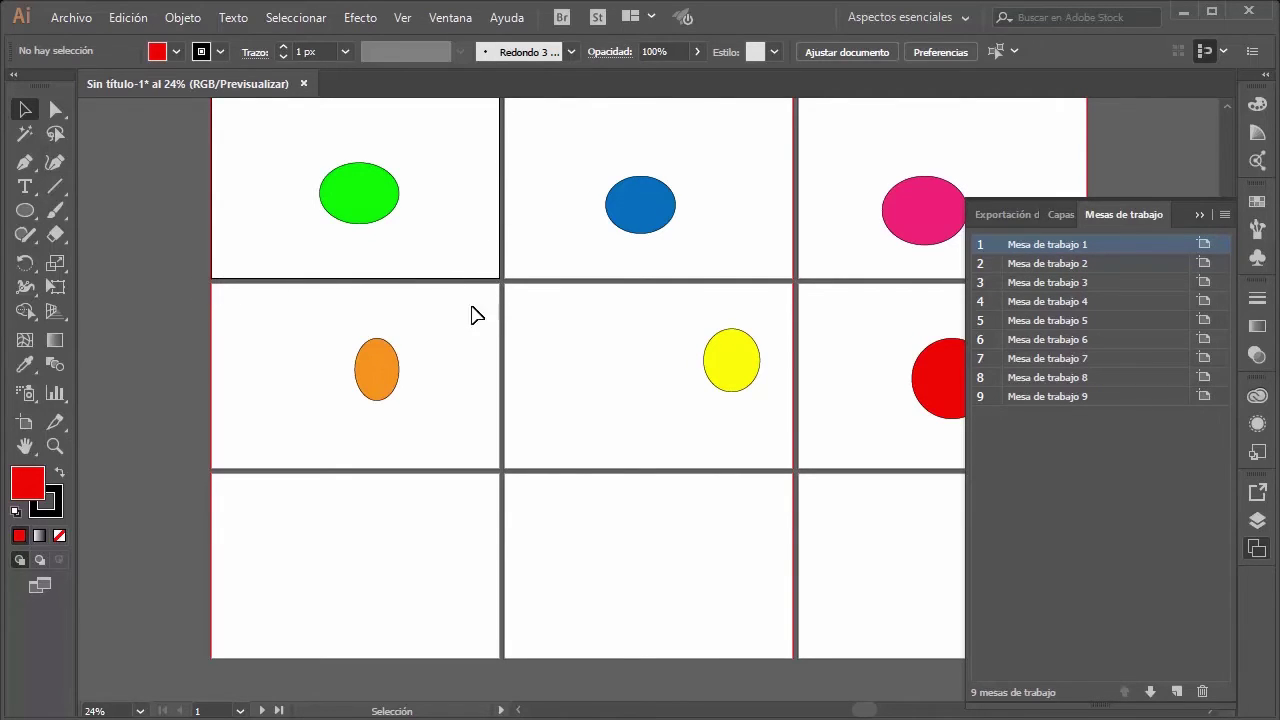
left_click(1040, 264)
left_click(1048, 288)
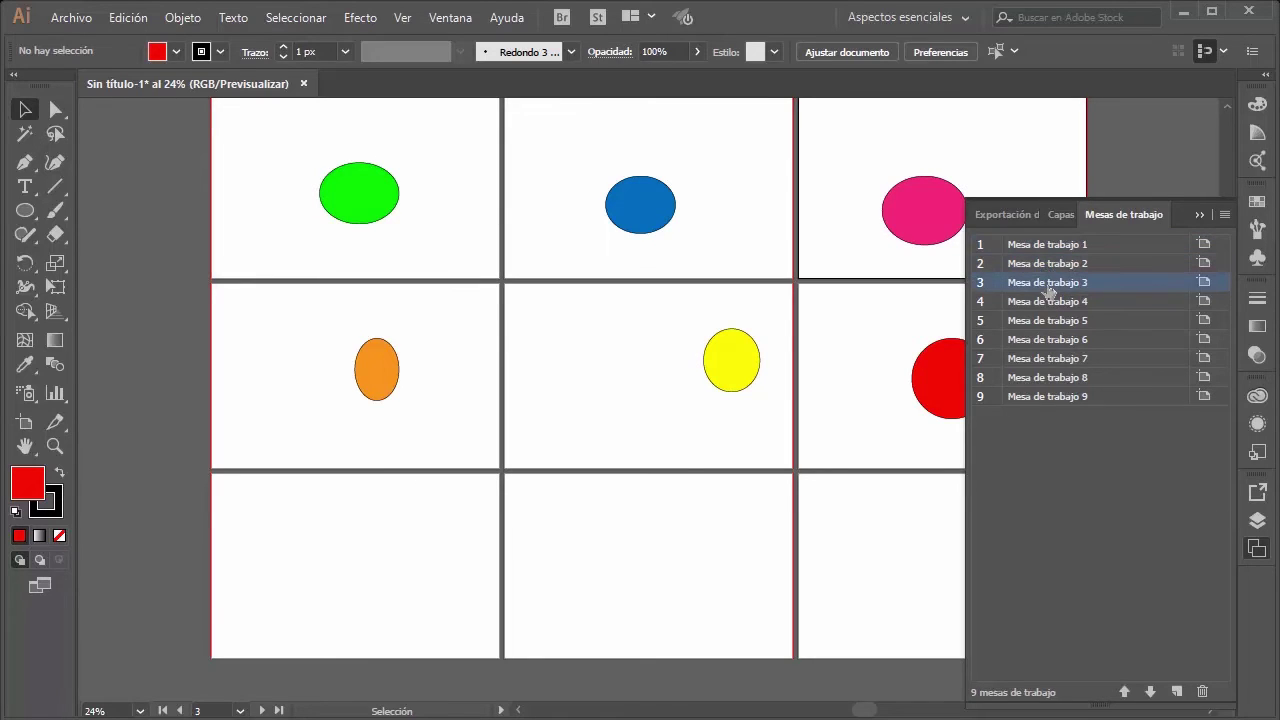
left_click(1048, 303)
left_click(1050, 322)
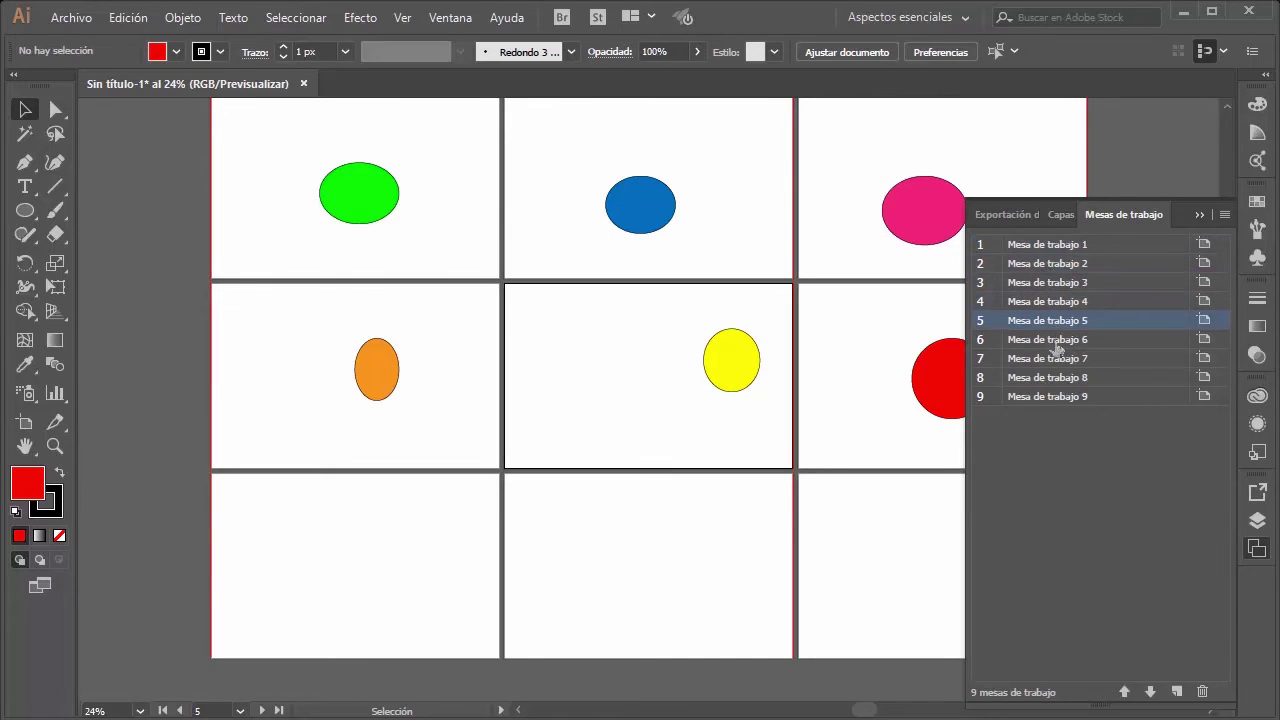
left_click(1055, 341)
left_click(1059, 360)
left_click(1063, 379)
left_click(1065, 397)
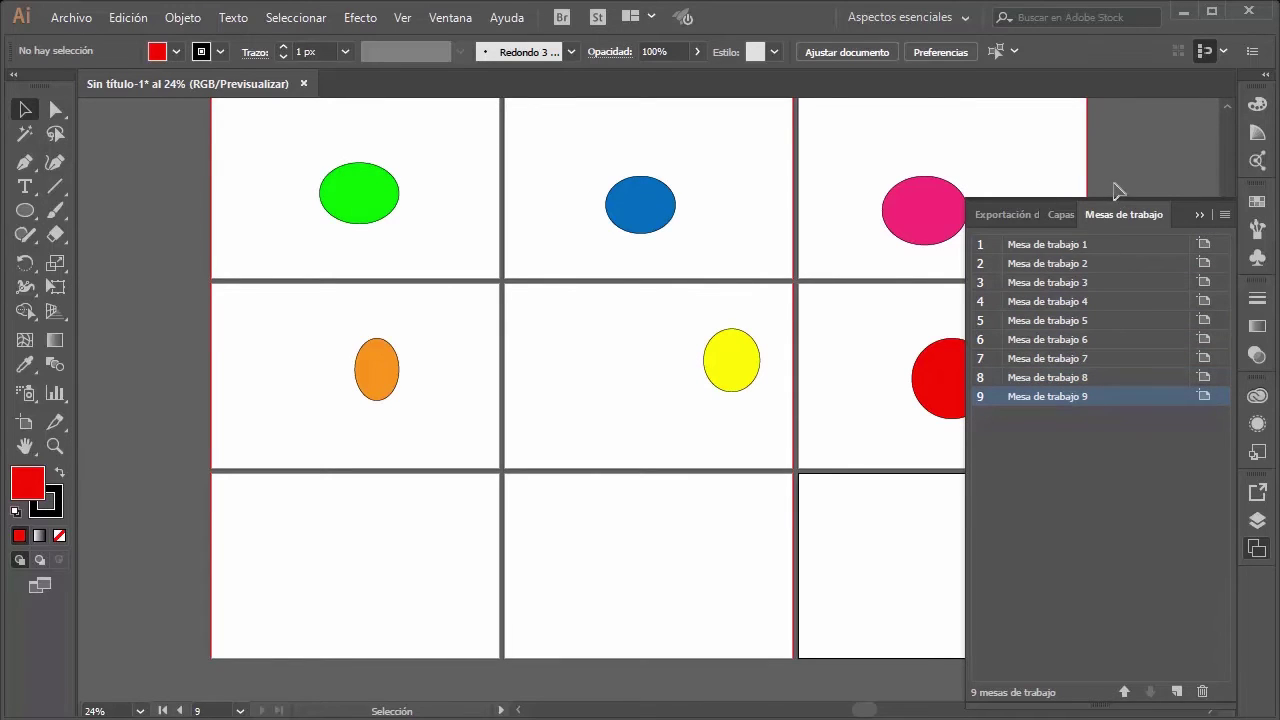
- Rearrange the artboards into 2 columns
left_click(1223, 214)
left_click(1065, 364)
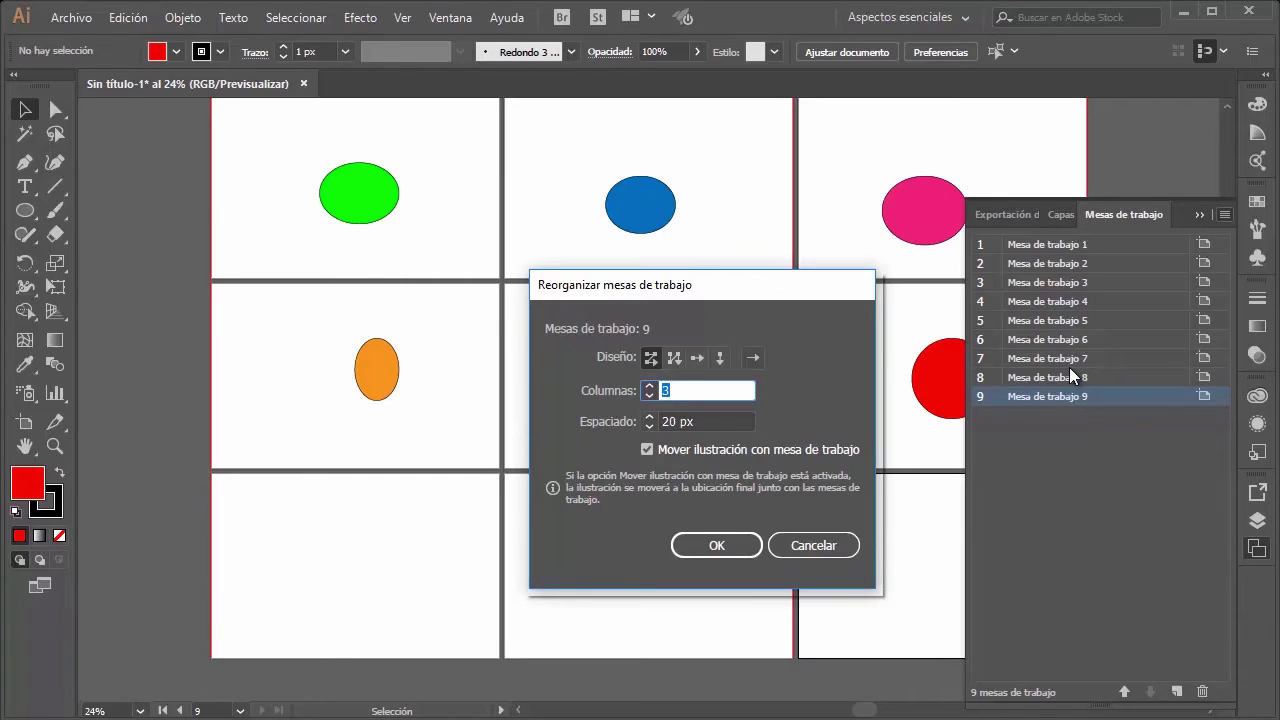
type("2")
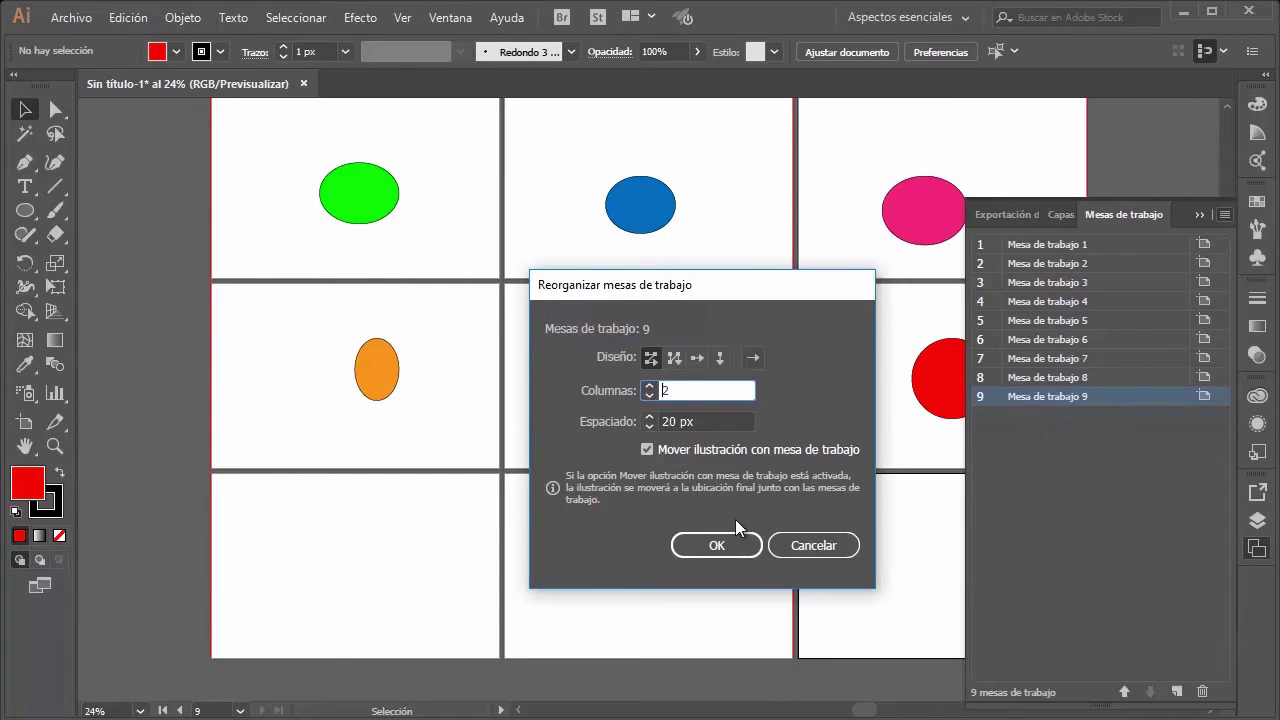
left_click(755, 548)
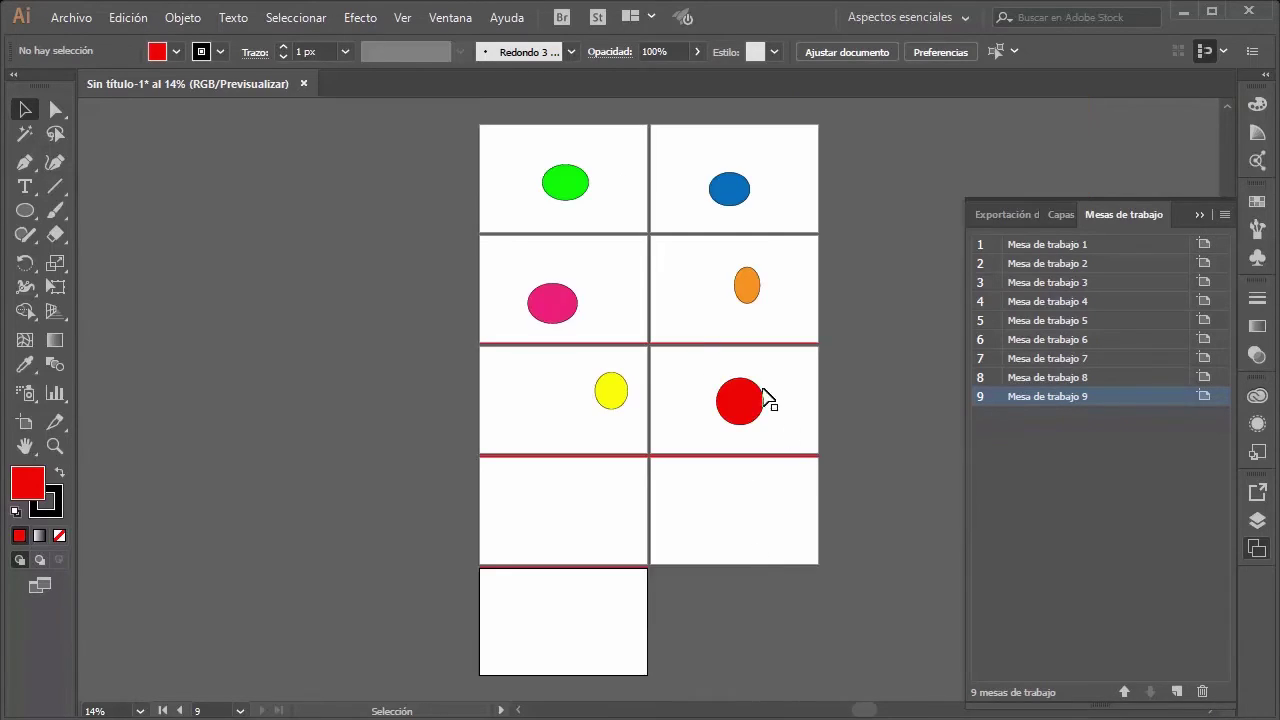
- Activate artboards 1 through 9 on the canvas to check the two-column layout
left_click(623, 221)
left_click(748, 228)
left_click(606, 282)
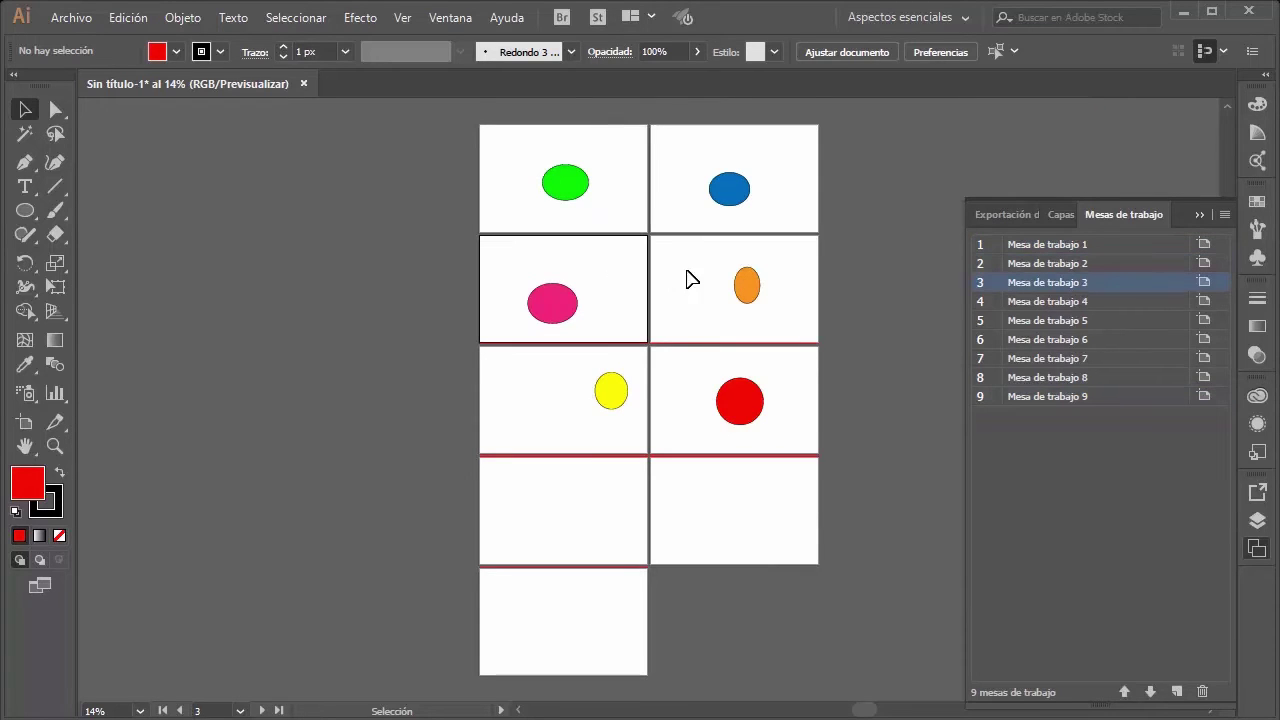
left_click(680, 293)
left_click(595, 389)
left_click(735, 385)
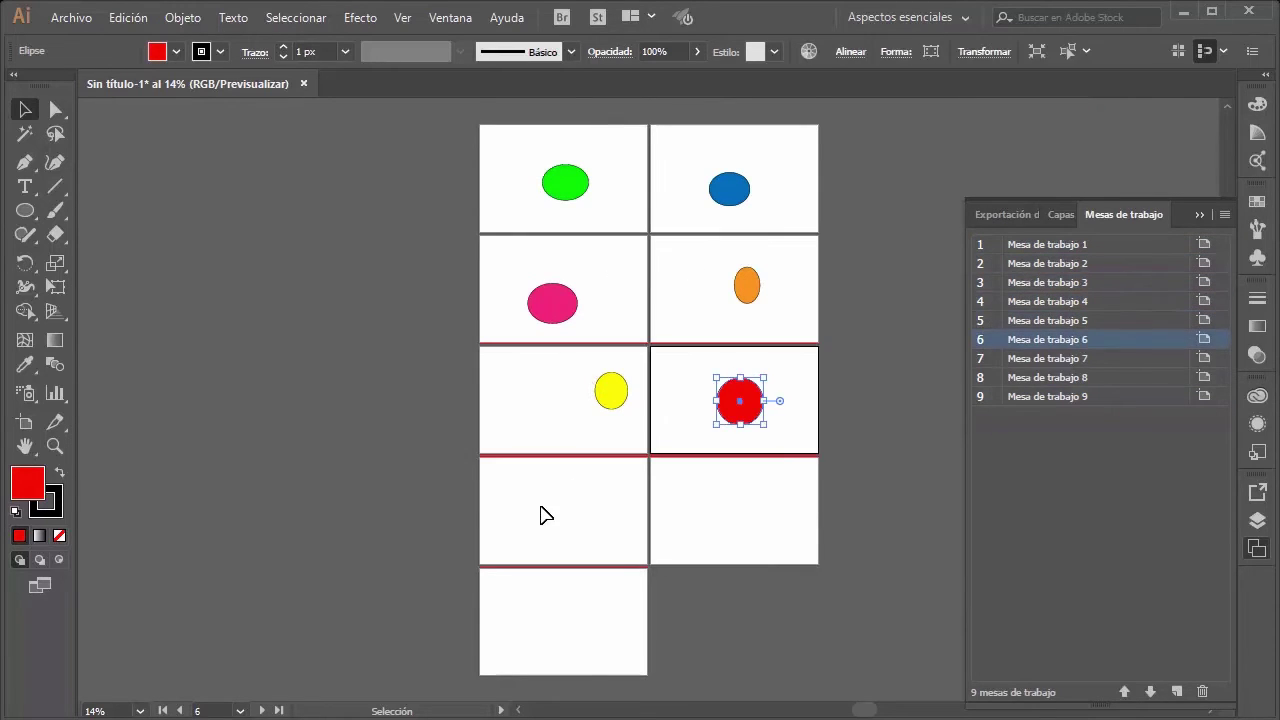
left_click(543, 514)
left_click(720, 534)
left_click(620, 597)
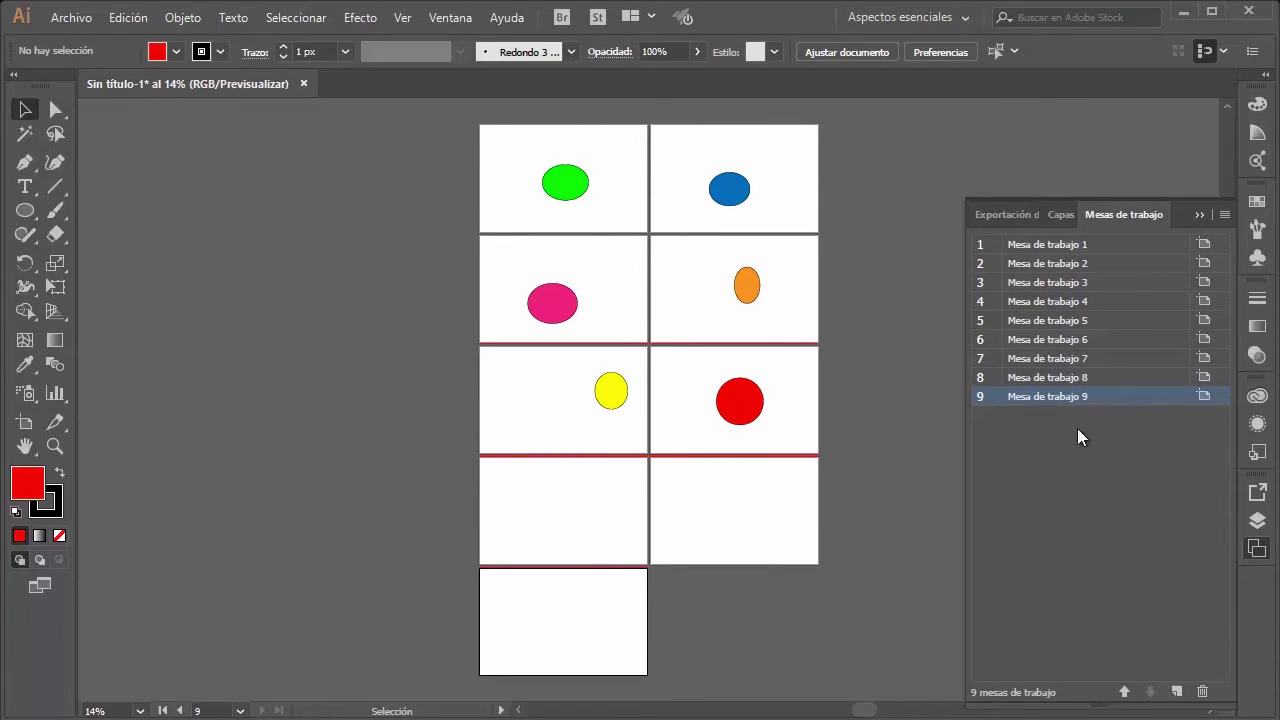
left_click(1224, 214)
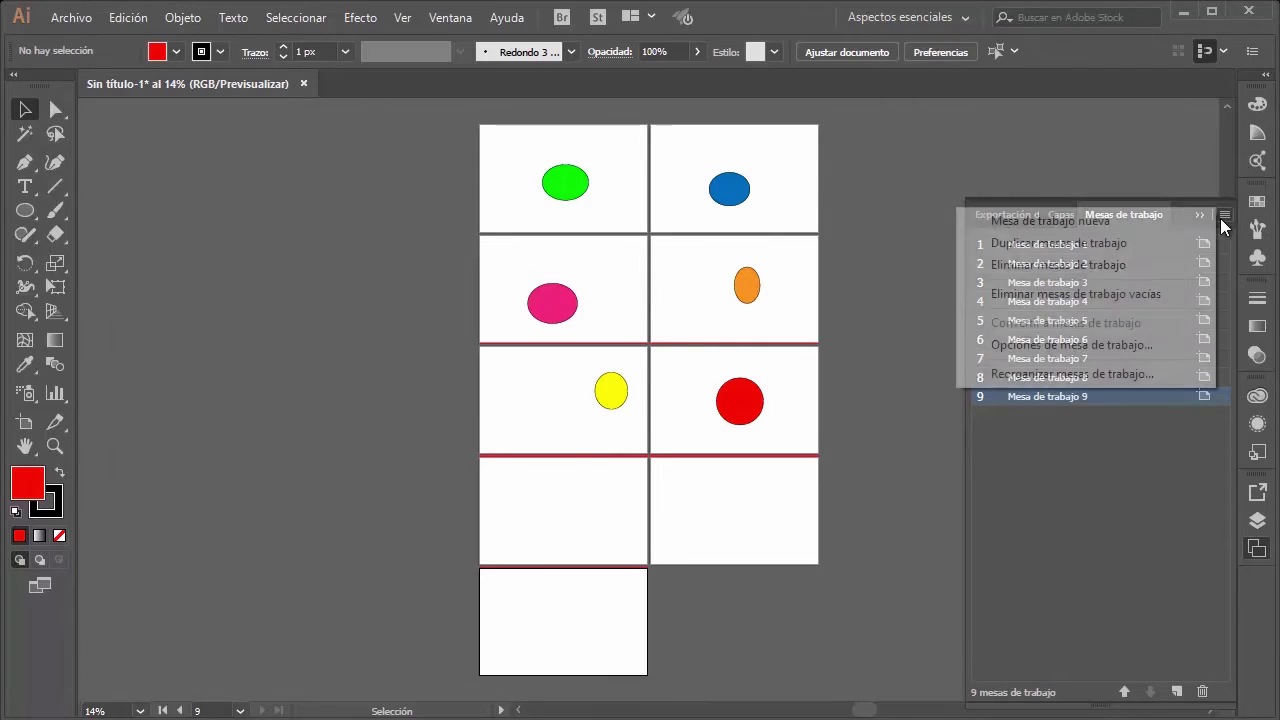
- Rearrange the artboards in column order and fit all of them in the window
left_click(1052, 374)
left_click(651, 357)
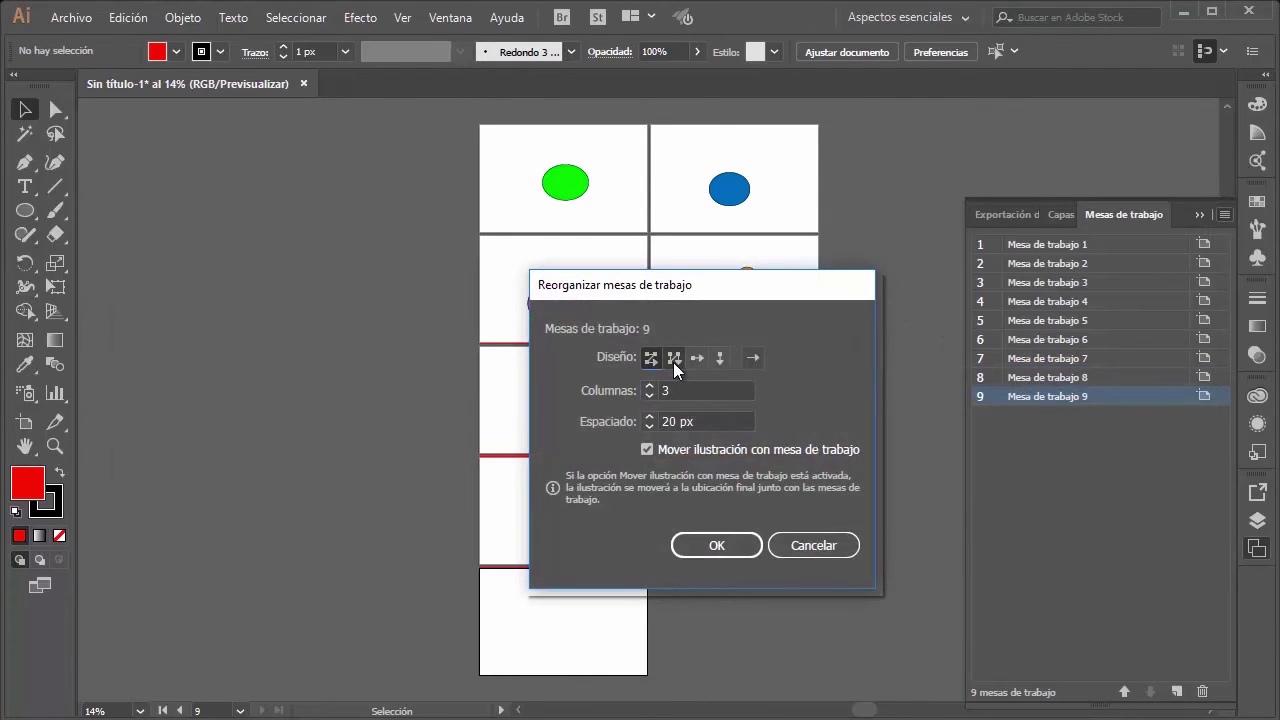
left_click(673, 362)
left_click(742, 545)
key("ctrl+alt+0")
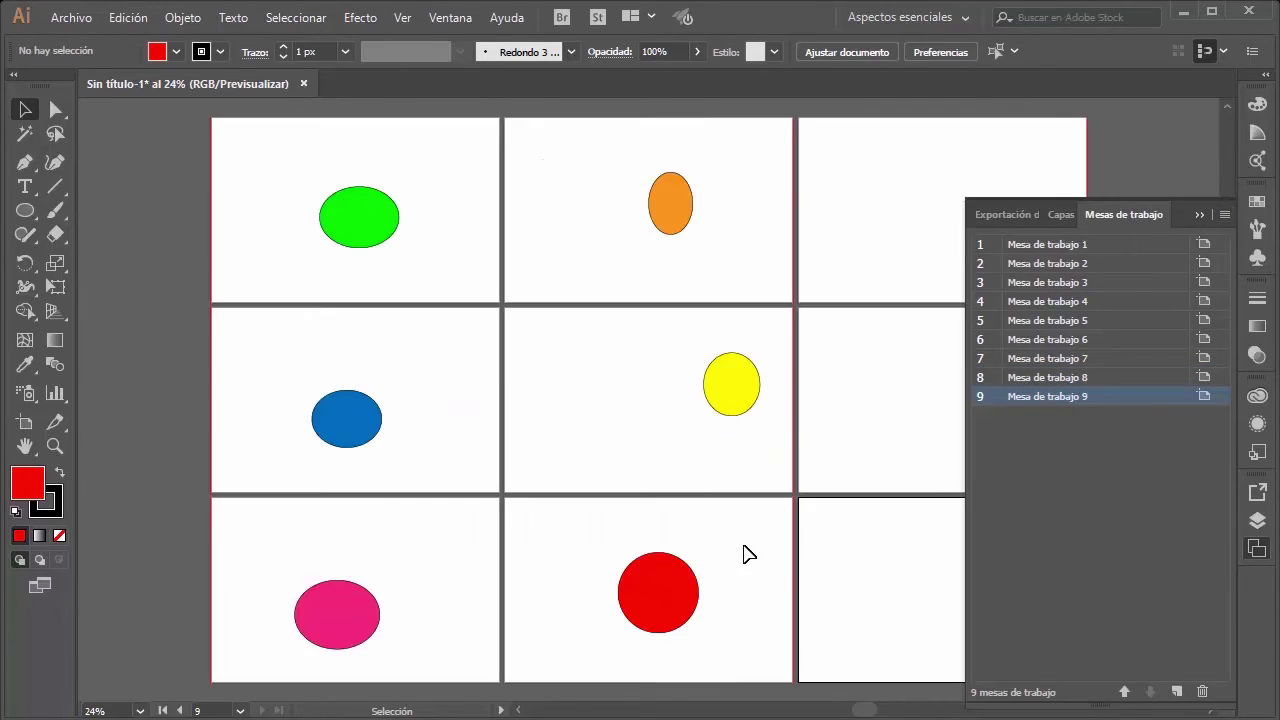
- Make artboards 1 through 9 active in turn to check the column-by-column order
left_click(477, 278)
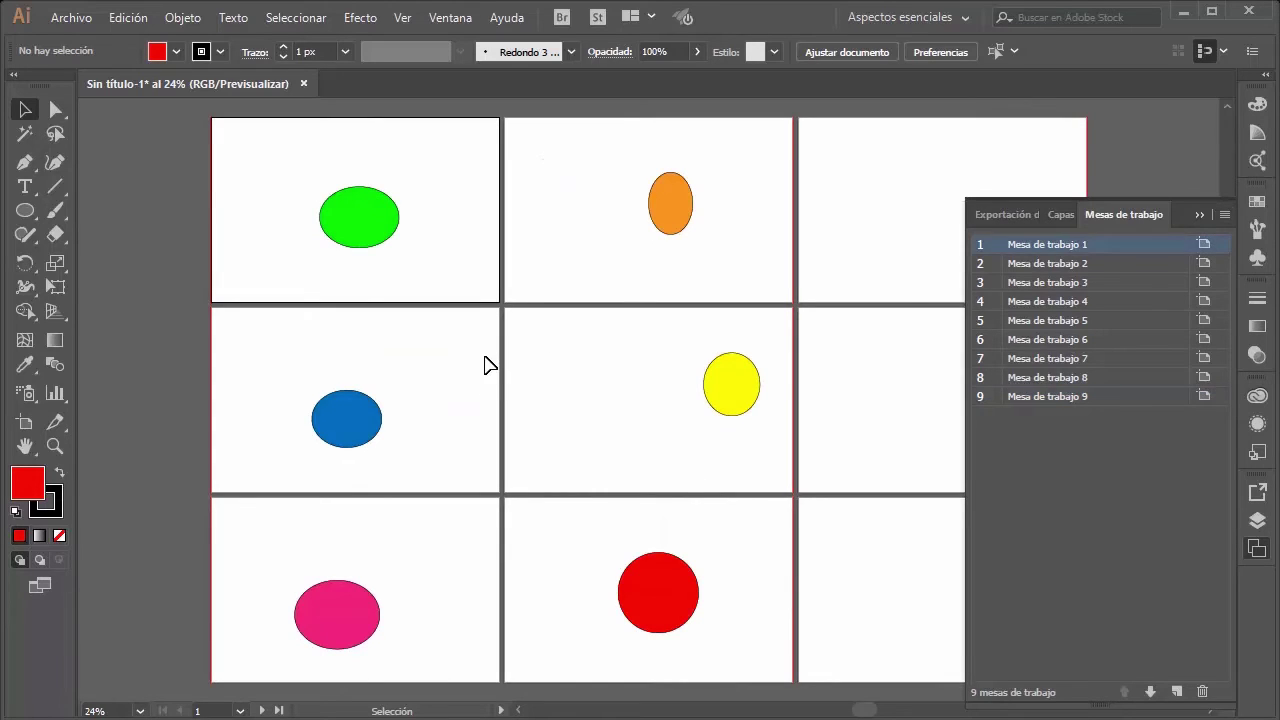
left_click(487, 365)
left_click(460, 562)
left_click(606, 276)
left_click(614, 406)
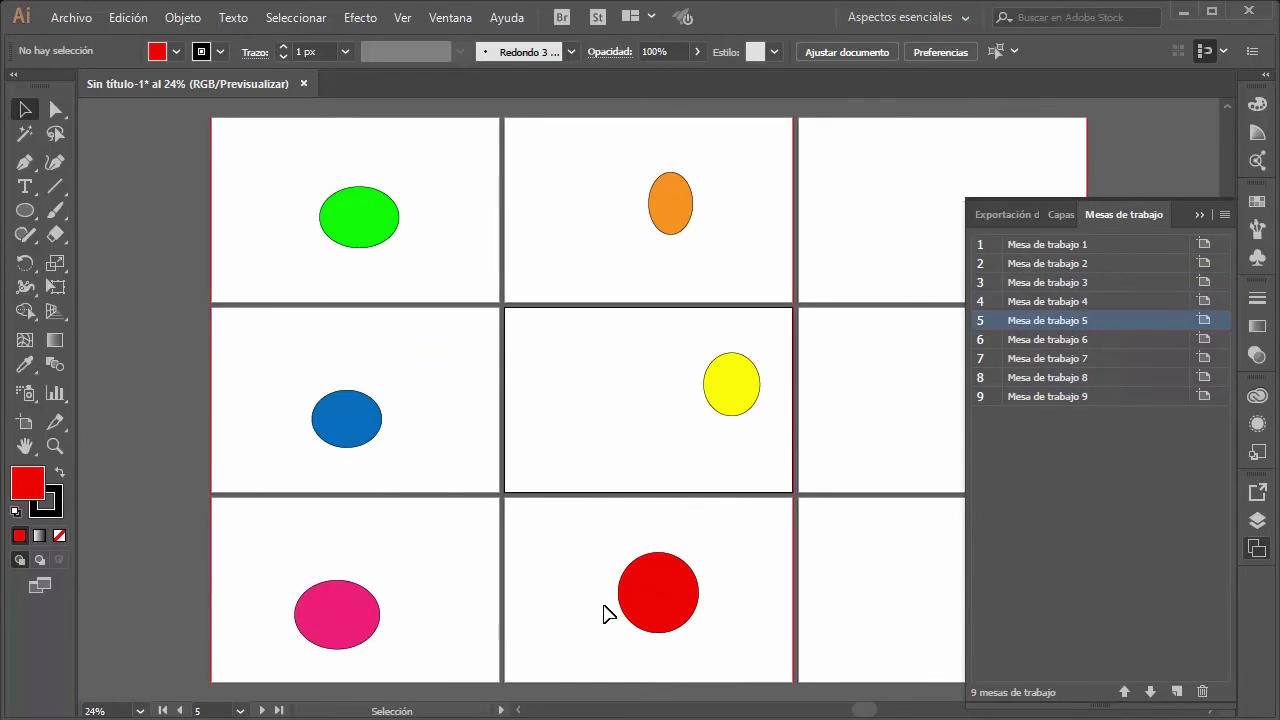
left_click(606, 614)
left_click(880, 240)
left_click(883, 357)
left_click(894, 526)
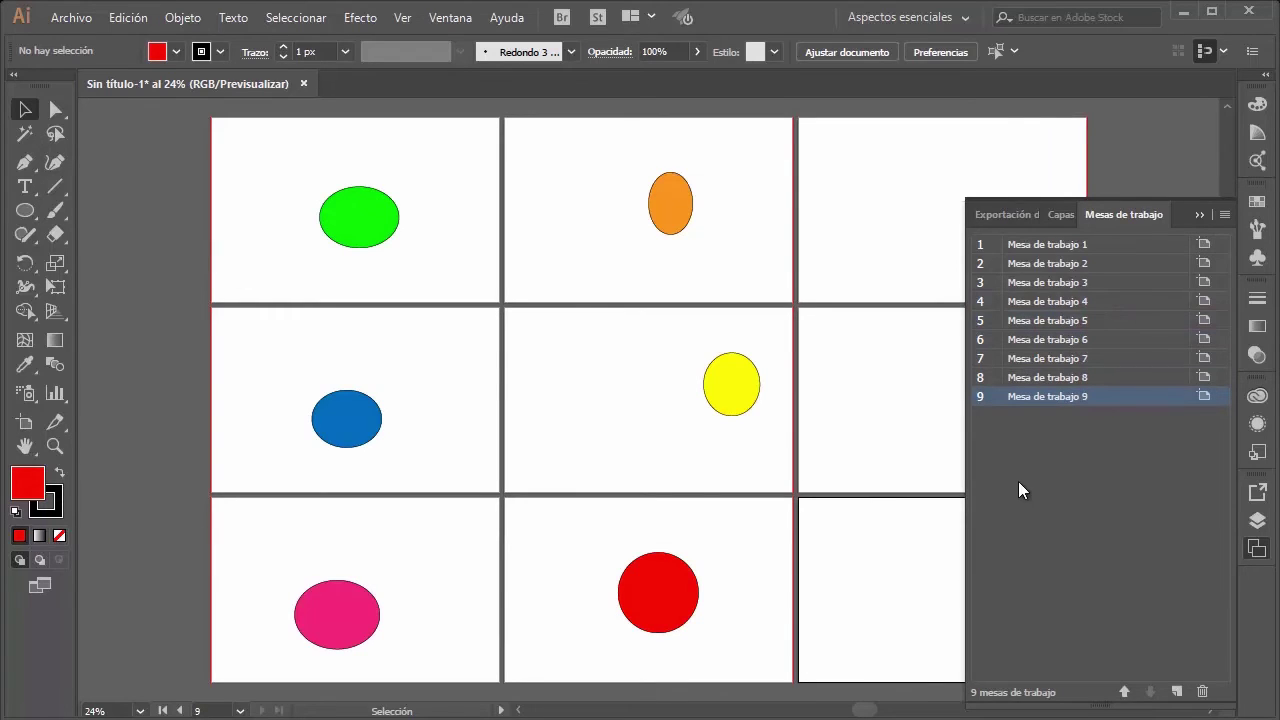
- Rename Mesa de trabajo 9 to 'Fin' and zoom out to view all nine artboards
double_click(1057, 396)
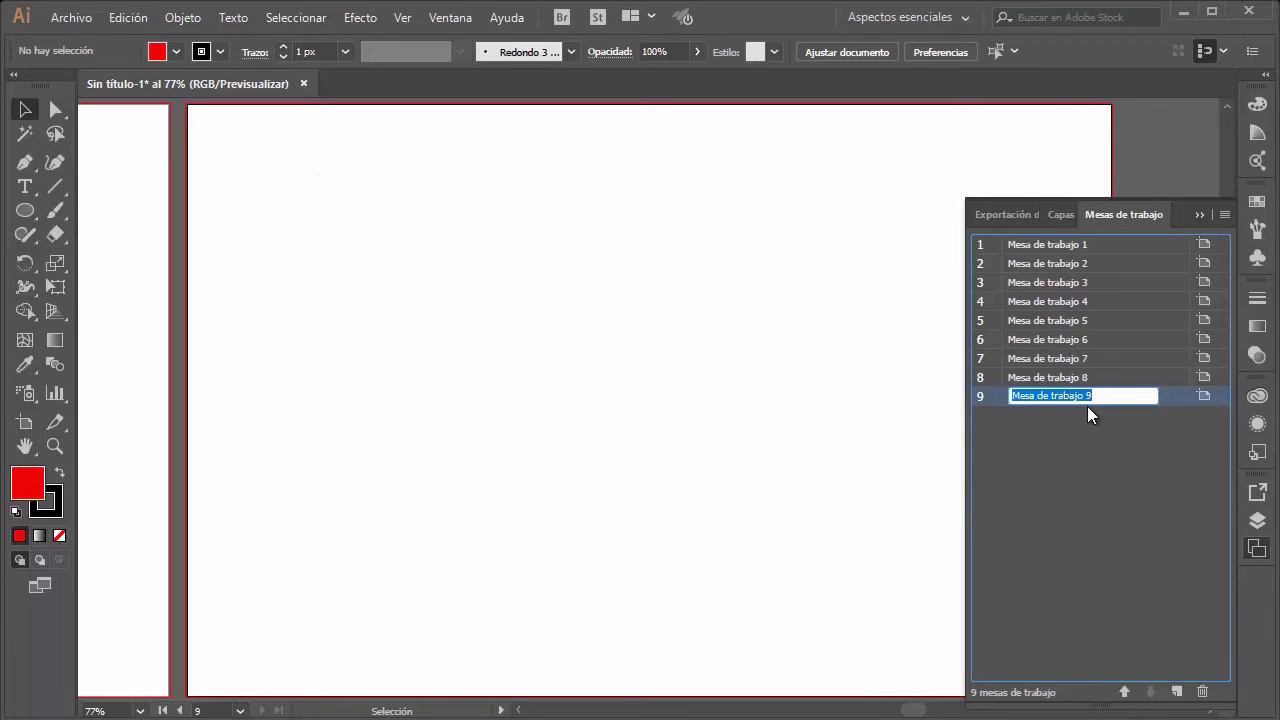
type("Fin")
key("Return")
key("ctrl+minus")
key("ctrl+minus")
key("ctrl+minus")
key("ctrl+minus")
key("ctrl+minus")
key("ctrl+minus")
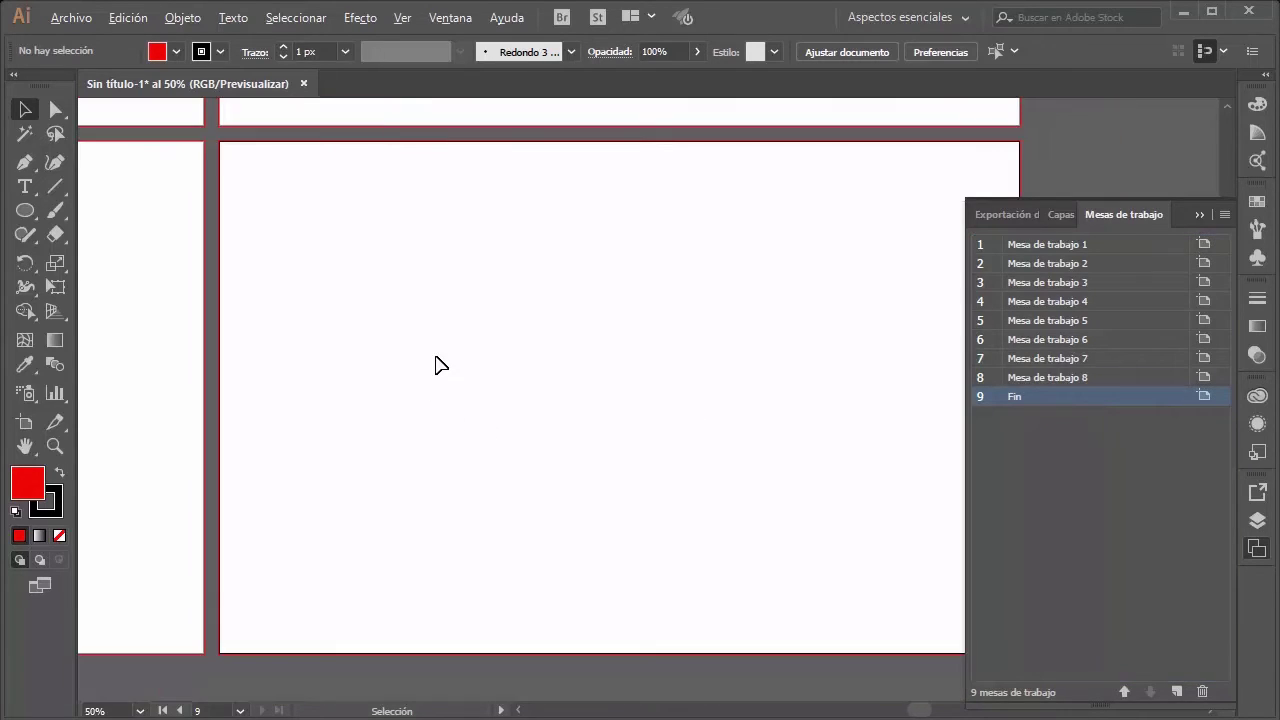
scroll(437, 352, "up", 2)
- Move Mesa de trabajo 4 above Mesa de trabajo 3 in the artboard order and zoom to it
scroll(437, 352, "up", 1)
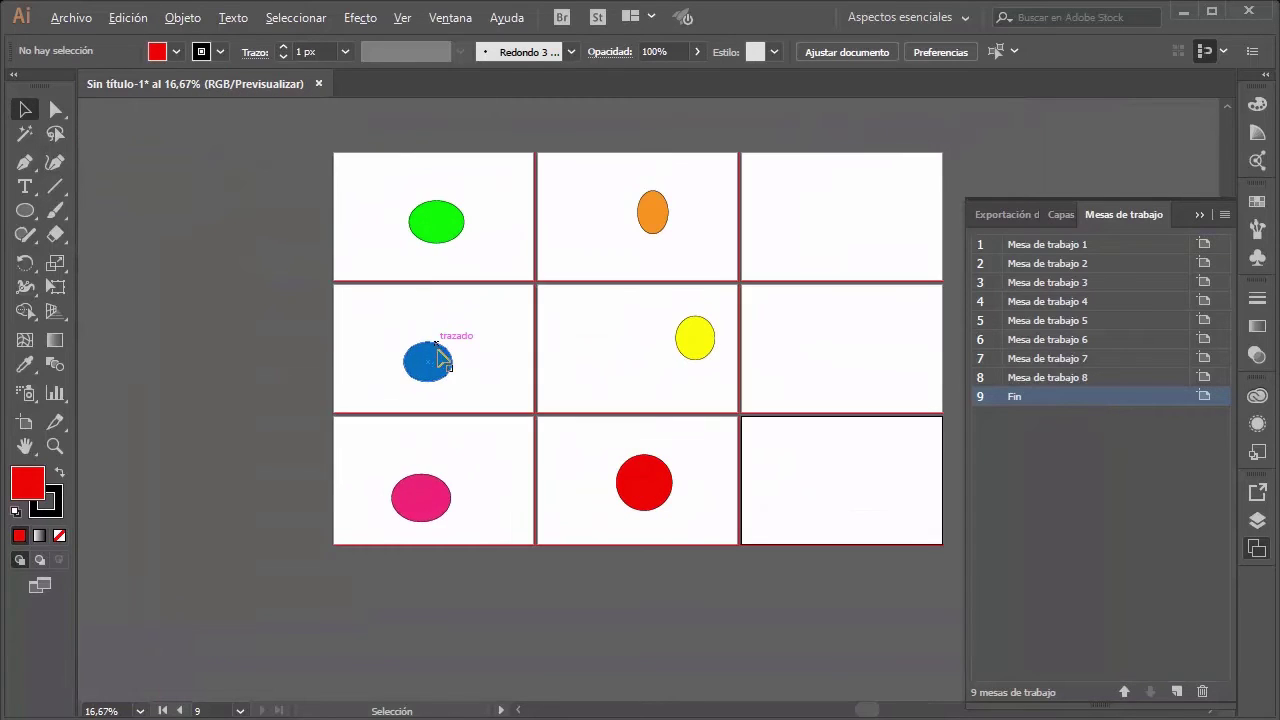
left_click(1040, 320)
left_click(1066, 304)
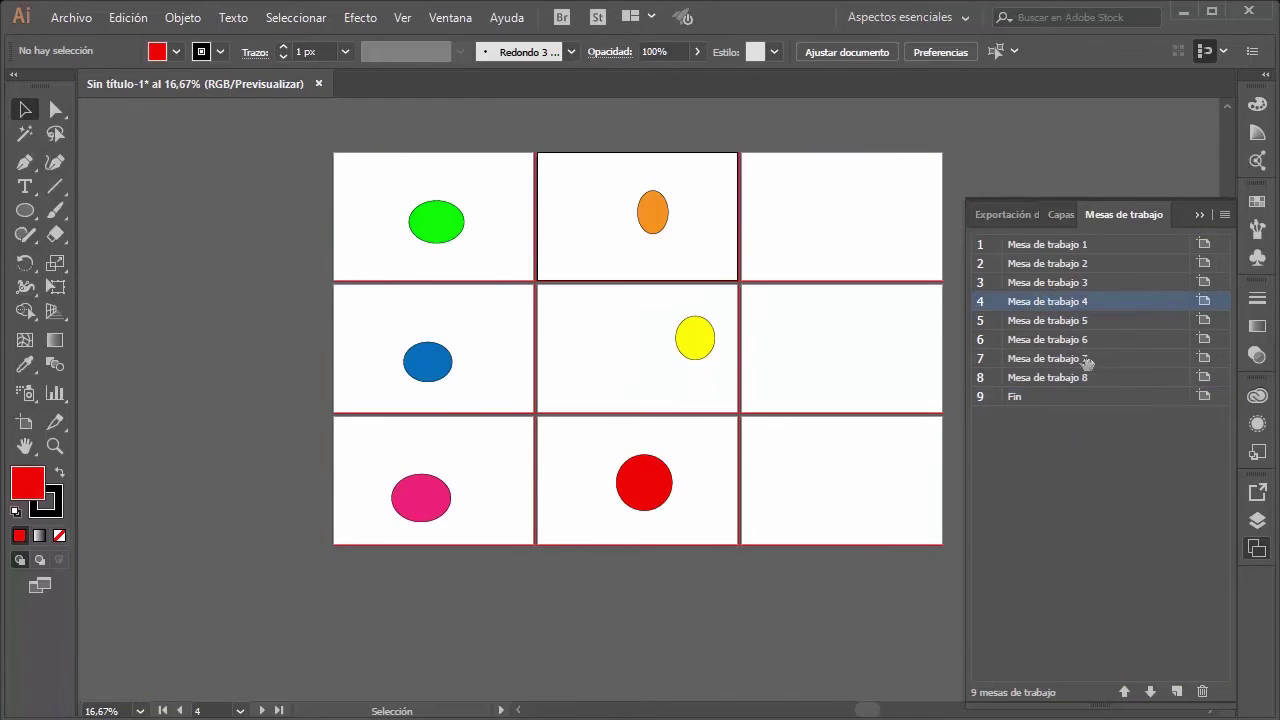
double_click(1057, 302)
left_click_drag(1057, 301, 1075, 276)
scroll(655, 344, "down", 2)
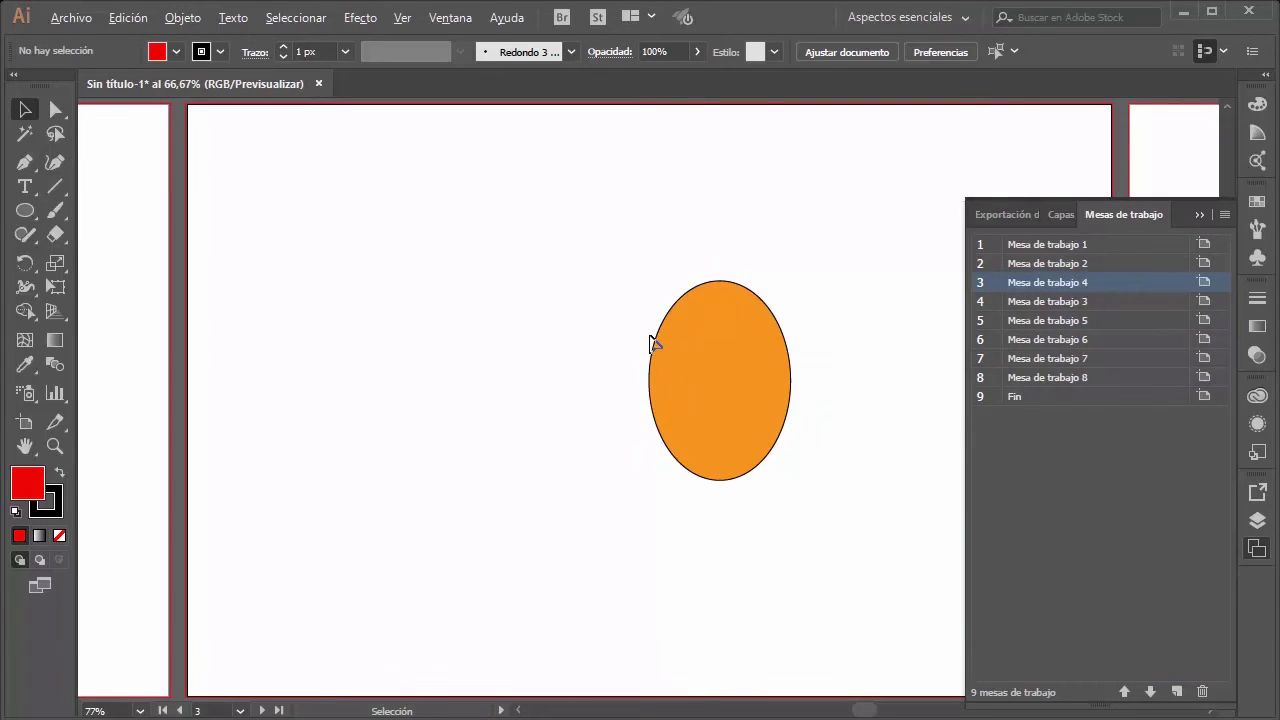
scroll(655, 344, "down", 3)
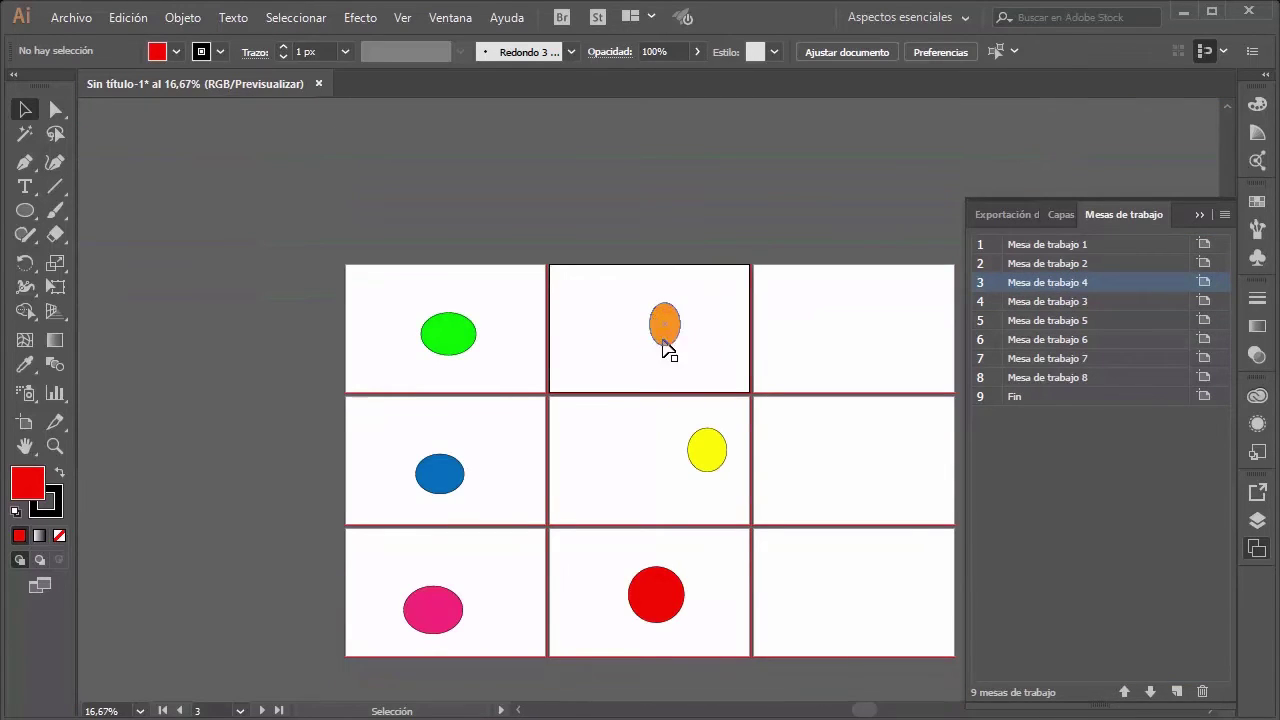
double_click(1080, 284)
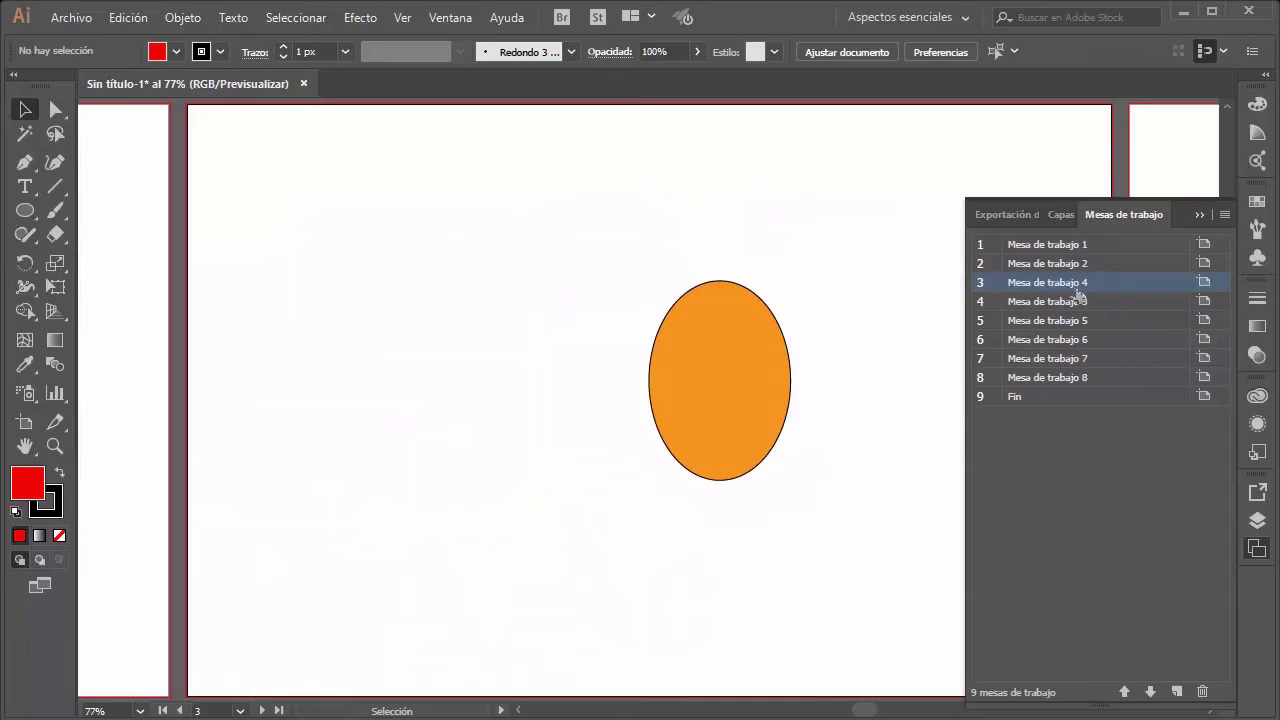
scroll(454, 341, "down", 2)
scroll(454, 341, "down", 3)
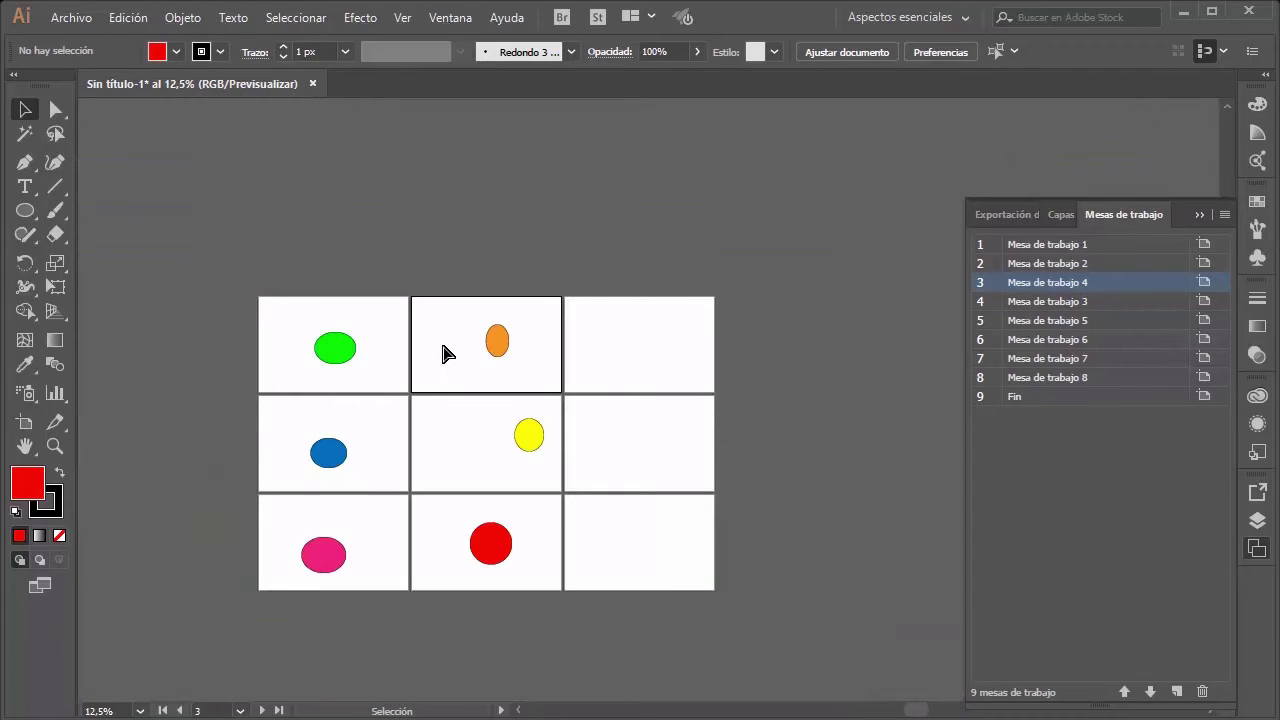
scroll(446, 354, "left", 3)
- Rearrange the artboards in their new order, fit them all in view, and start a new document
left_click(1224, 214)
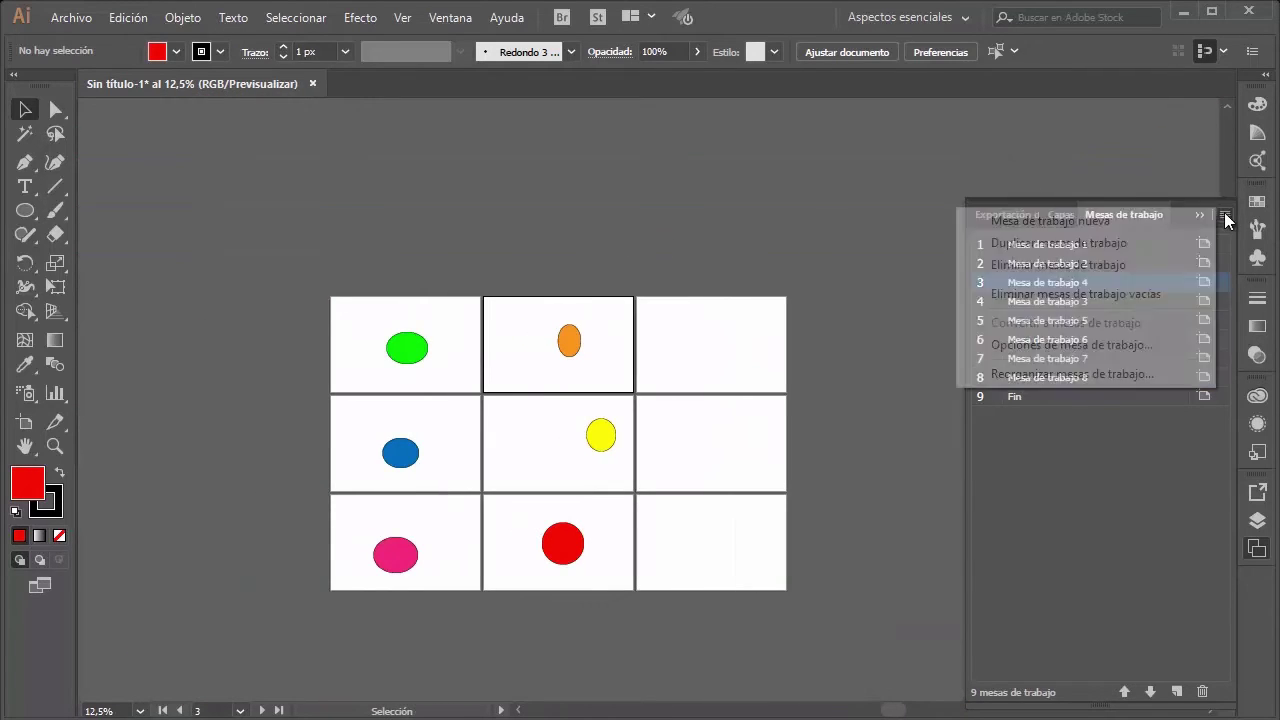
left_click(1082, 373)
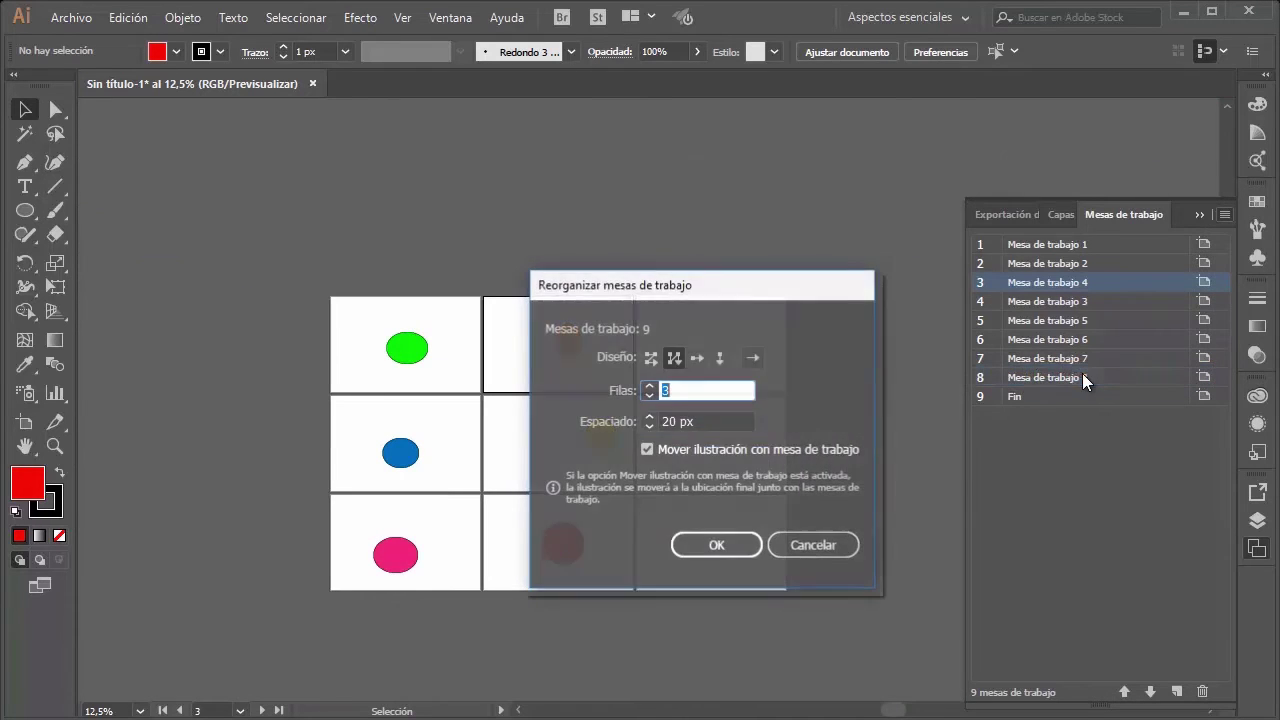
left_click(717, 546)
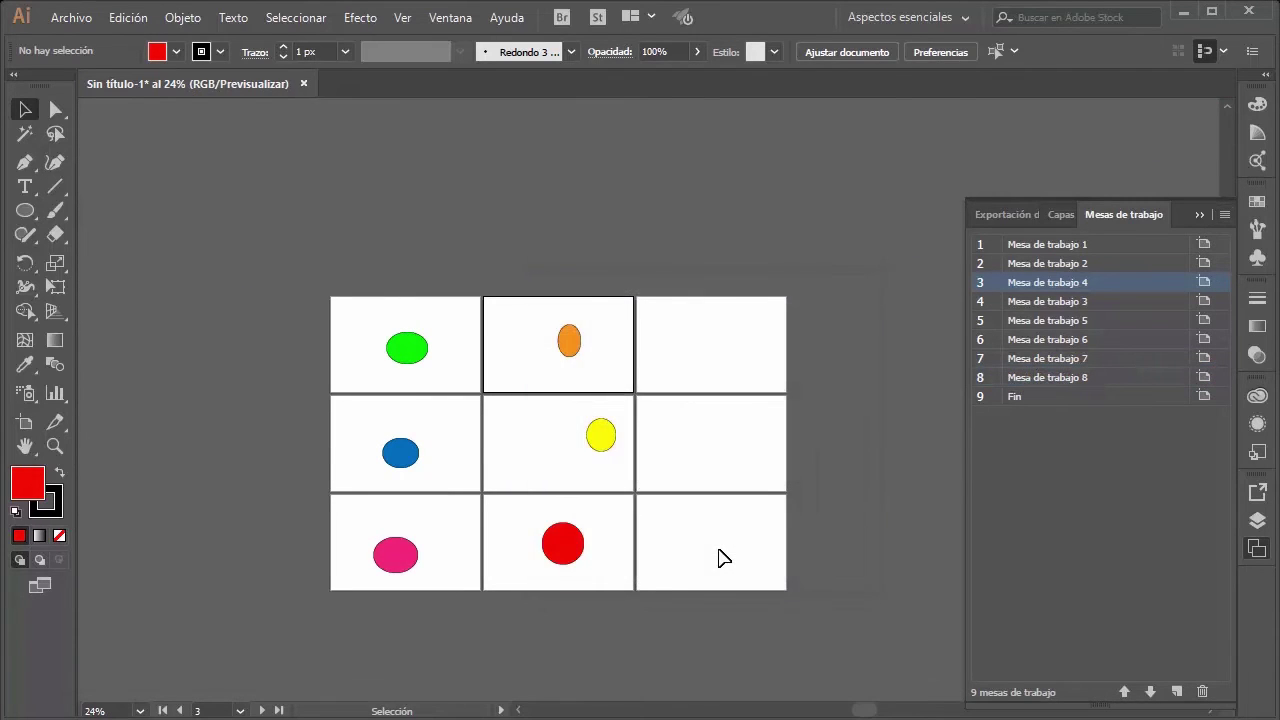
key("ctrl+alt+0")
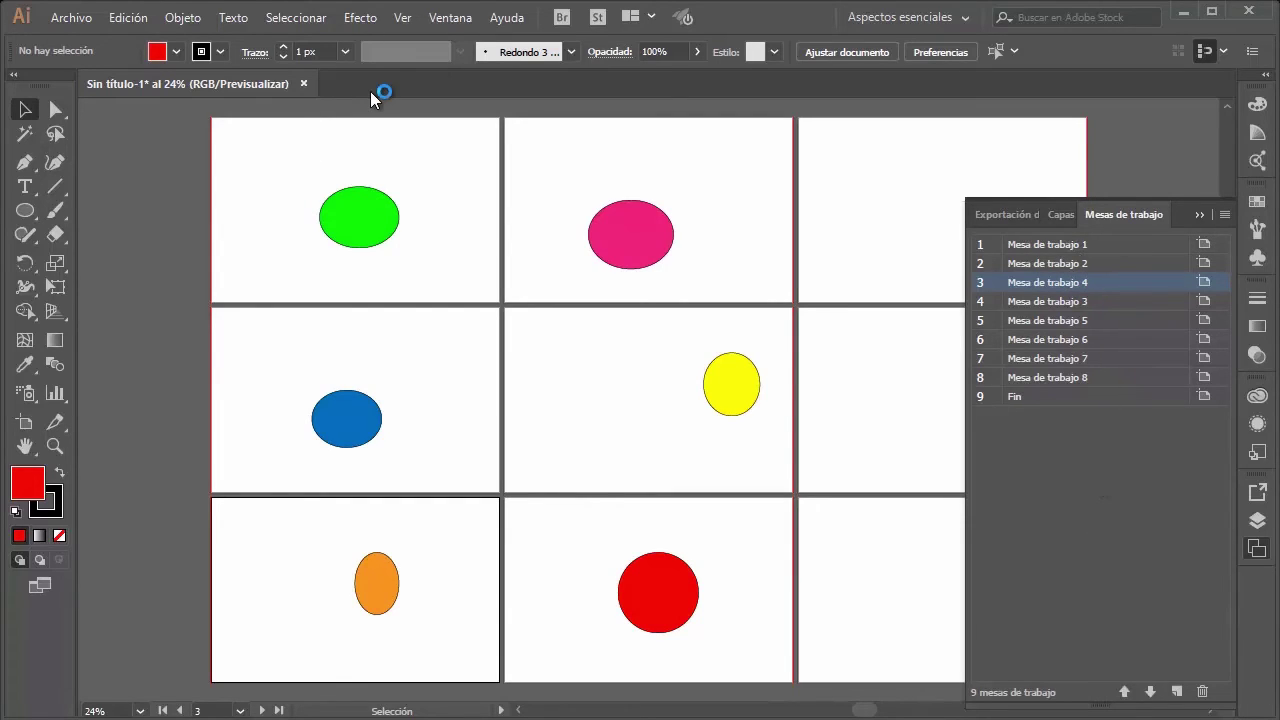
key("ctrl+n")
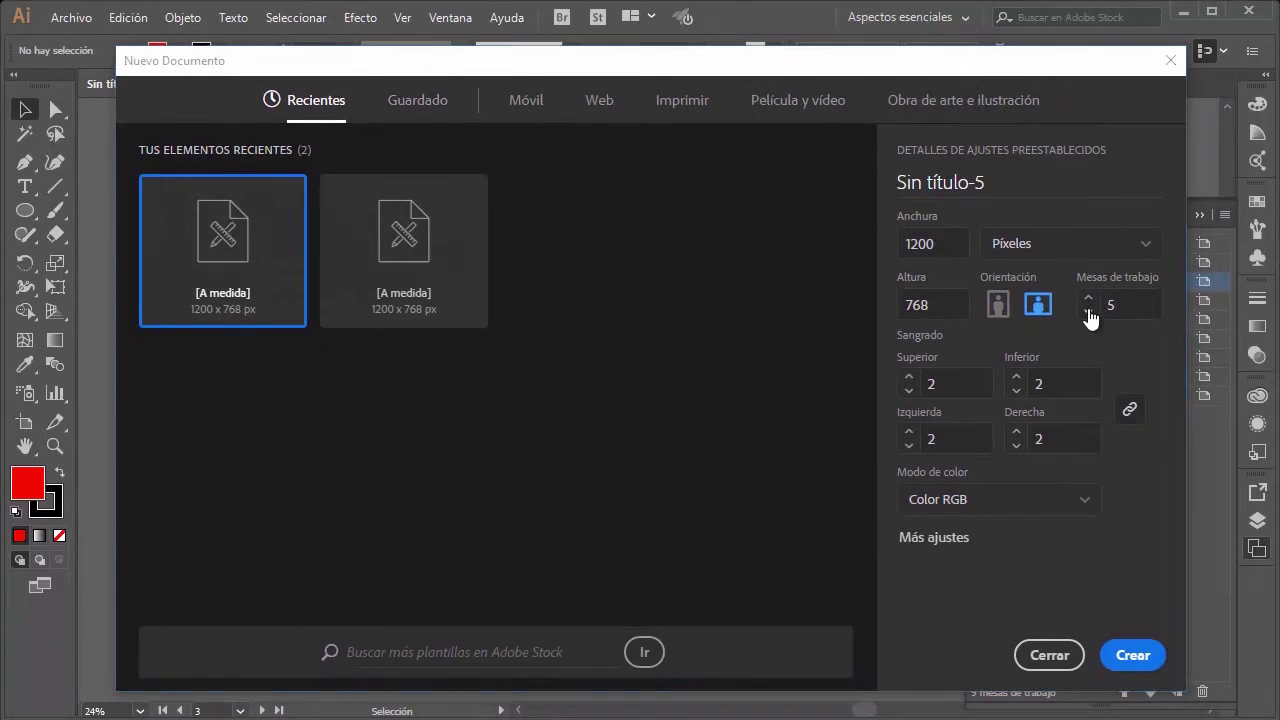
- Create a 1200 × 768 px landscape document with just one artboard, then zoom out
left_click(1088, 312)
left_click(1088, 312)
left_click(1088, 312)
left_click(1088, 312)
left_click(1088, 312)
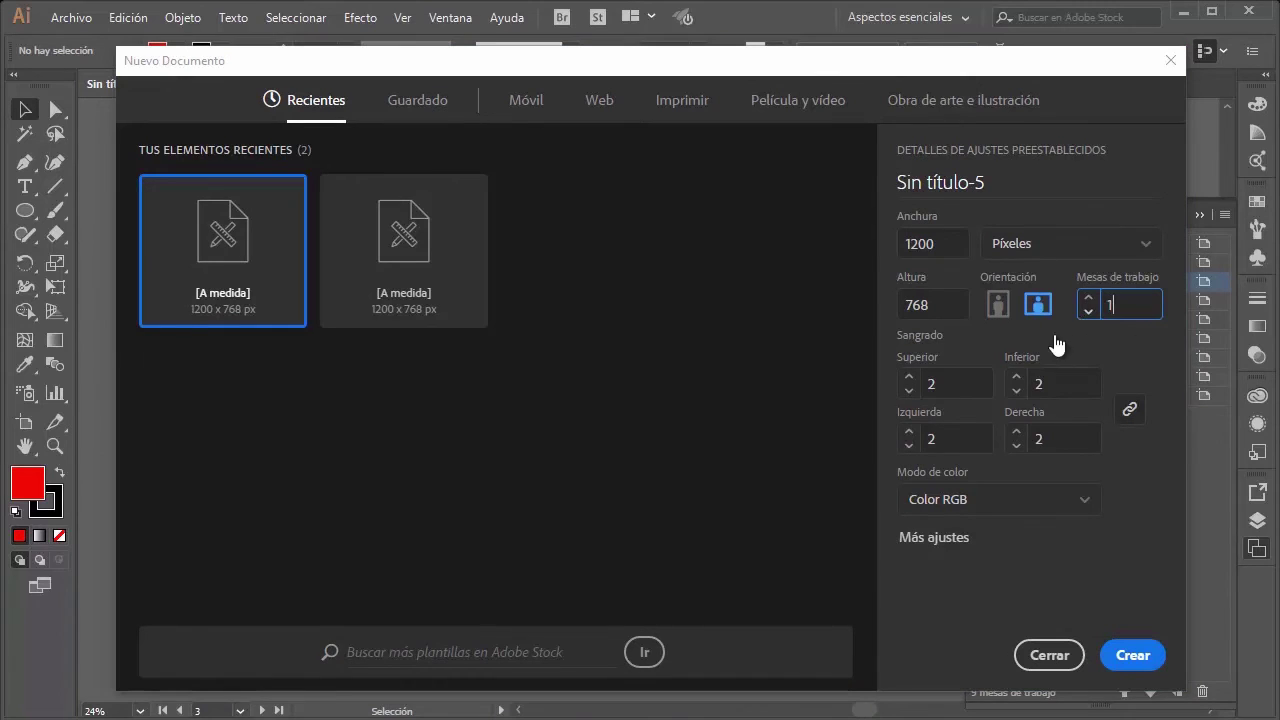
left_click(1130, 656)
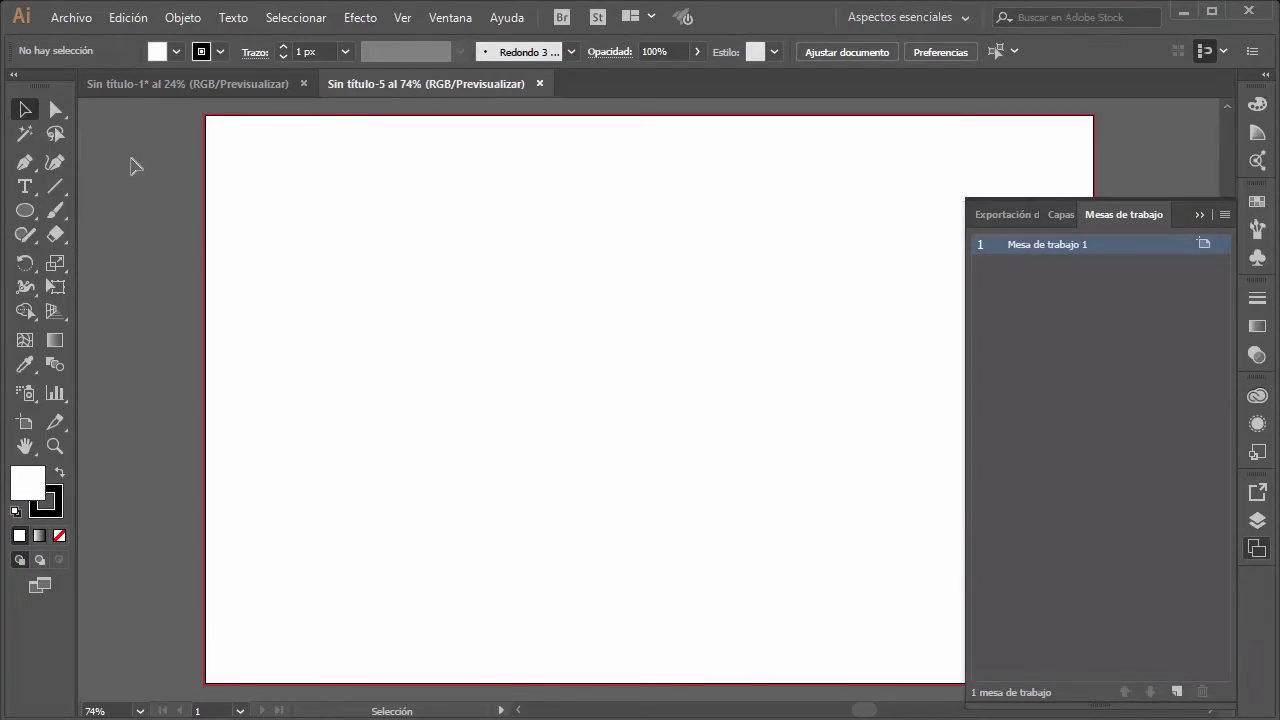
key("ctrl+minus")
key("ctrl+minus")
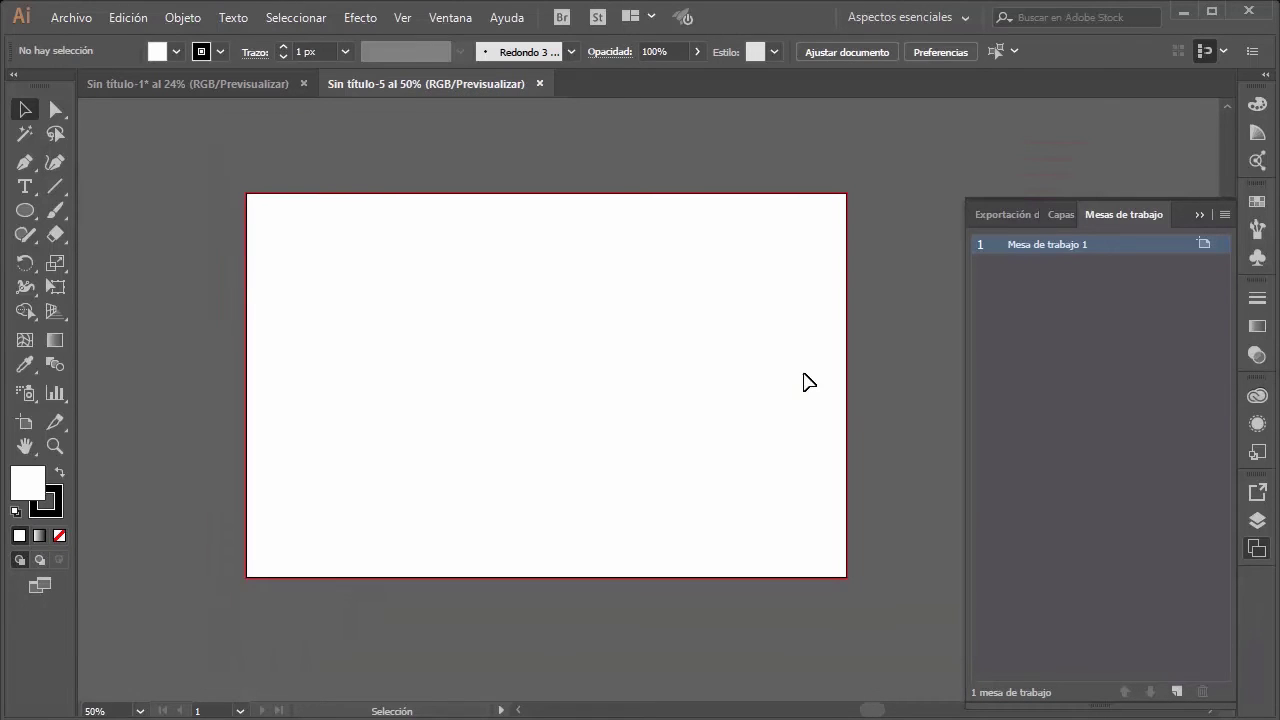
- Add a second and third artboard and fit artboard 3 in the window
left_click(1177, 692)
left_click(1177, 692)
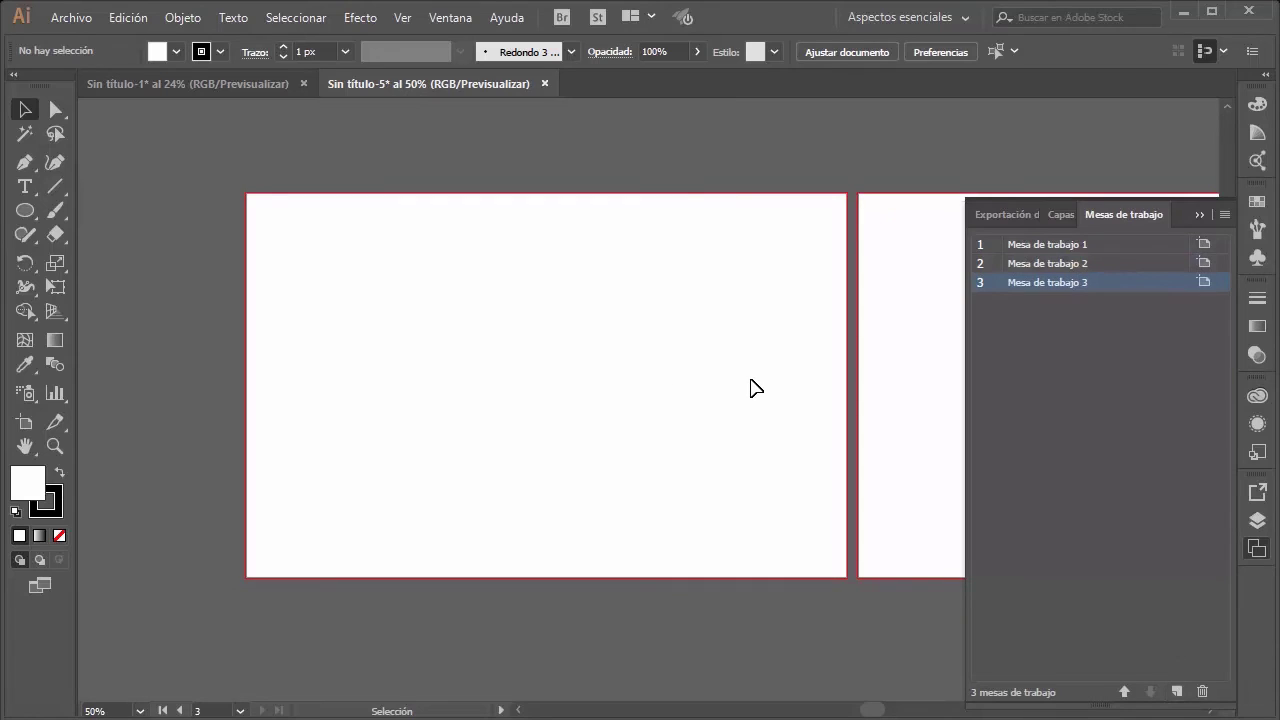
scroll(755, 393, "down", 2)
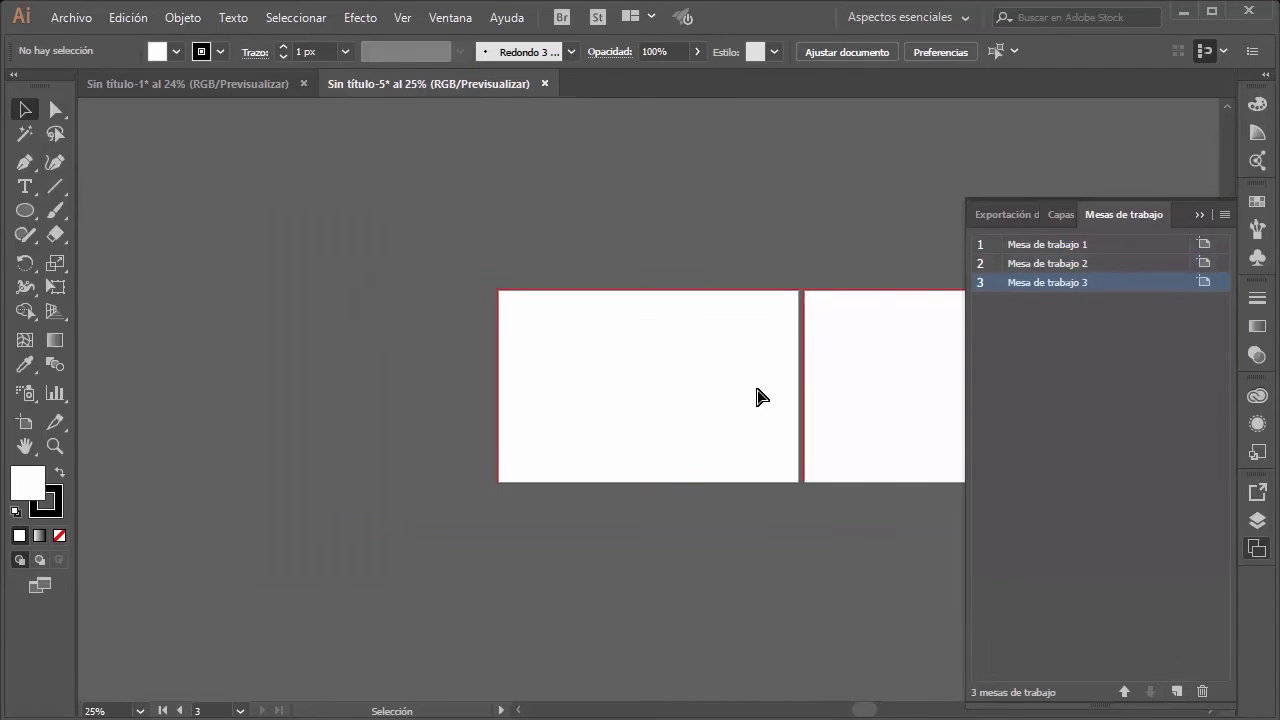
scroll(757, 397, "right", 5)
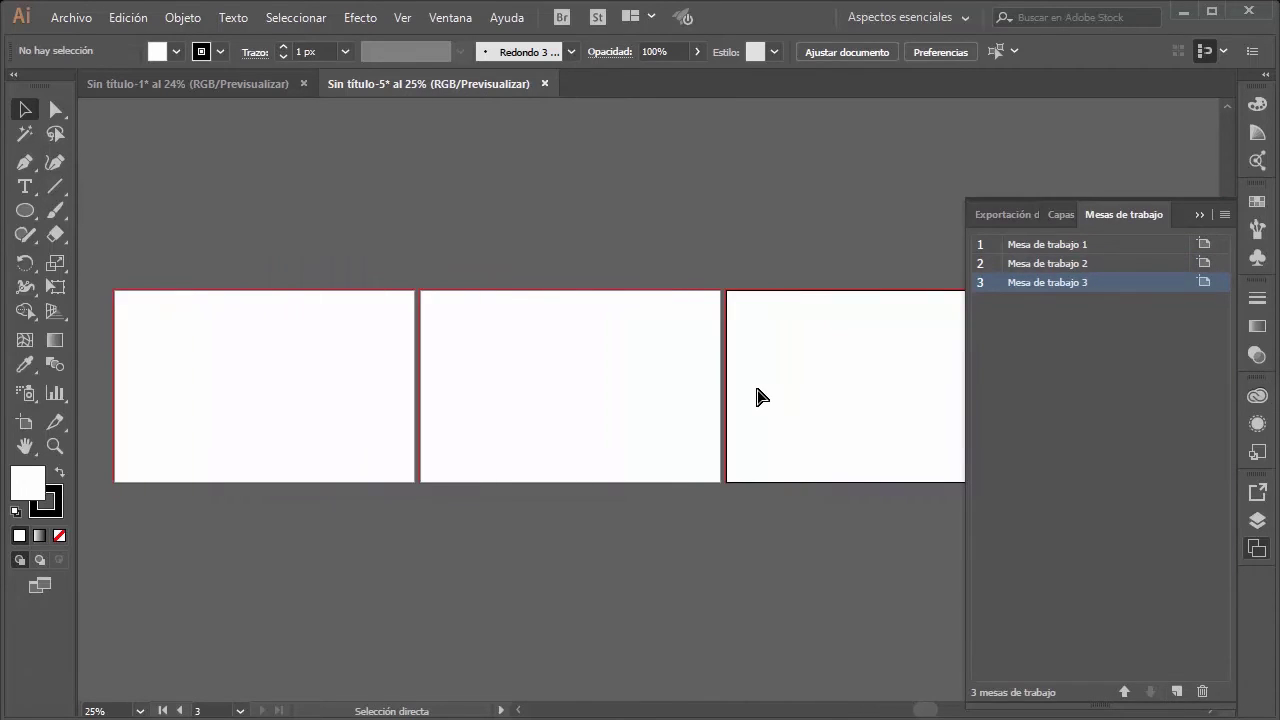
scroll(757, 397, "right", 1)
double_click(1058, 285)
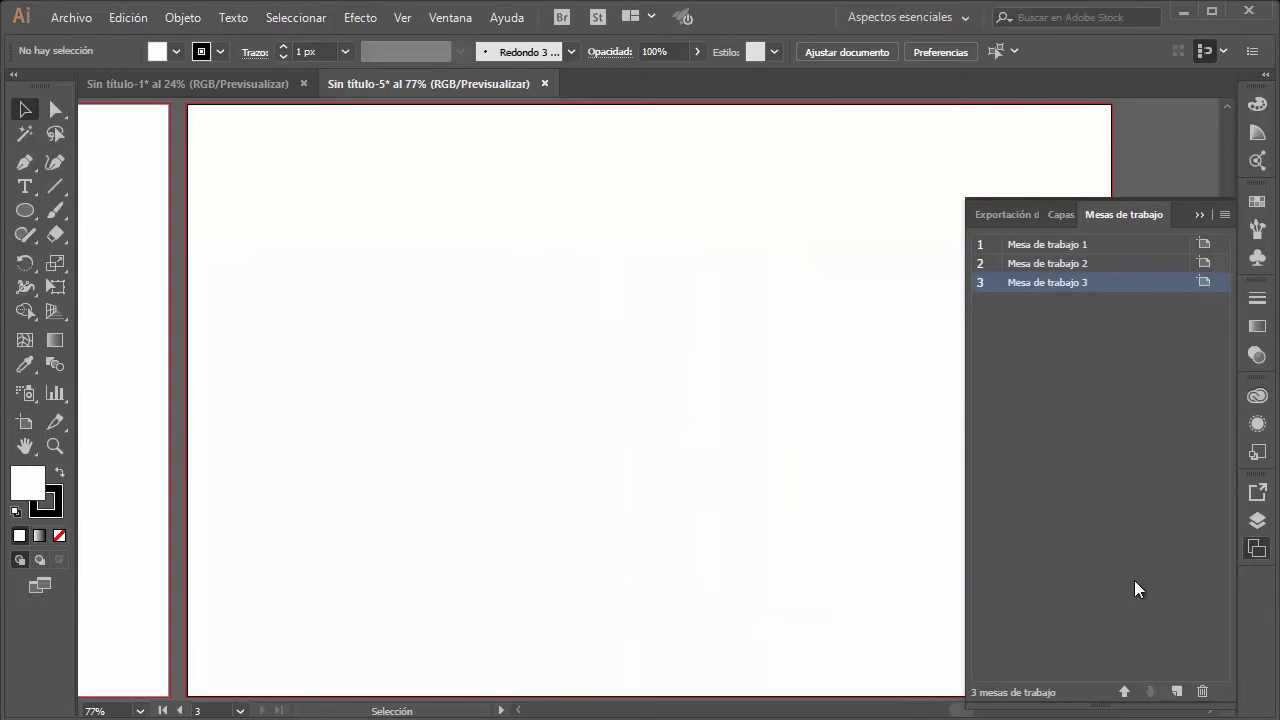
scroll(576, 320, "down", 5)
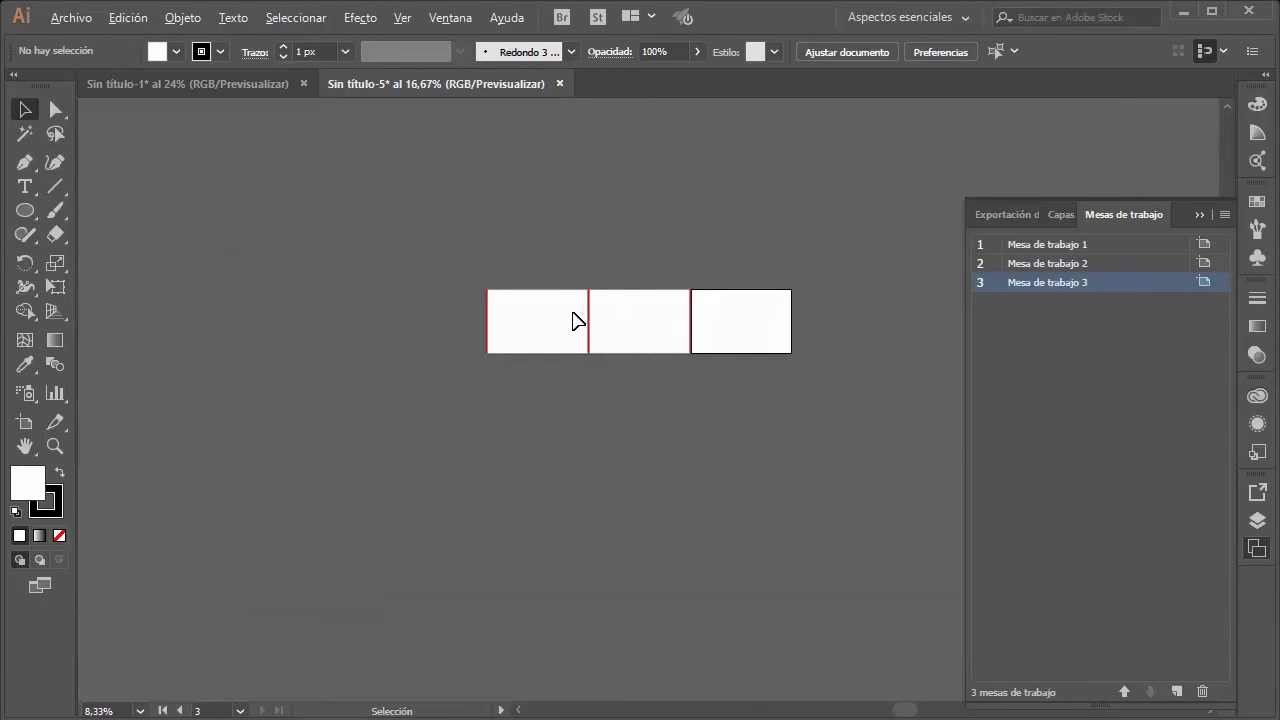
scroll(576, 320, "up", 1)
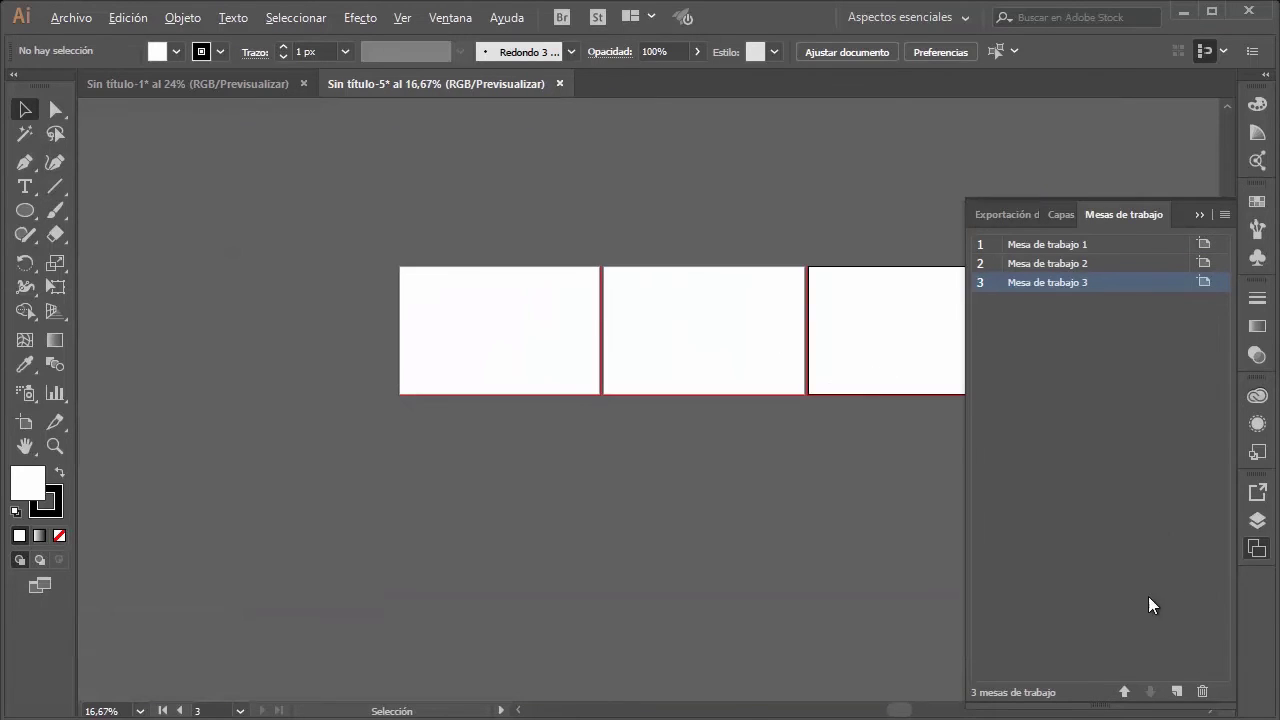
- Delete artboards 3 and 2, leaving only Mesa de trabajo 1
left_click(1200, 692)
left_click(1202, 691)
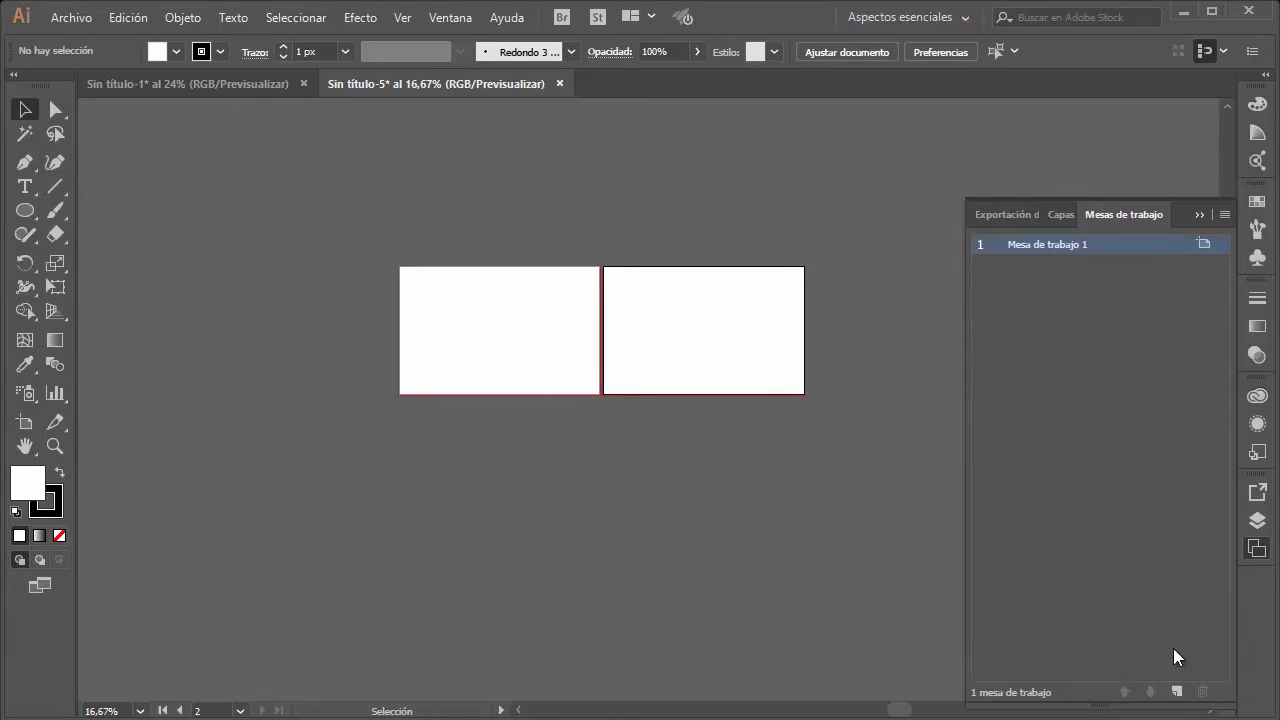
scroll(583, 357, "up", 2)
scroll(360, 323, "up", 1)
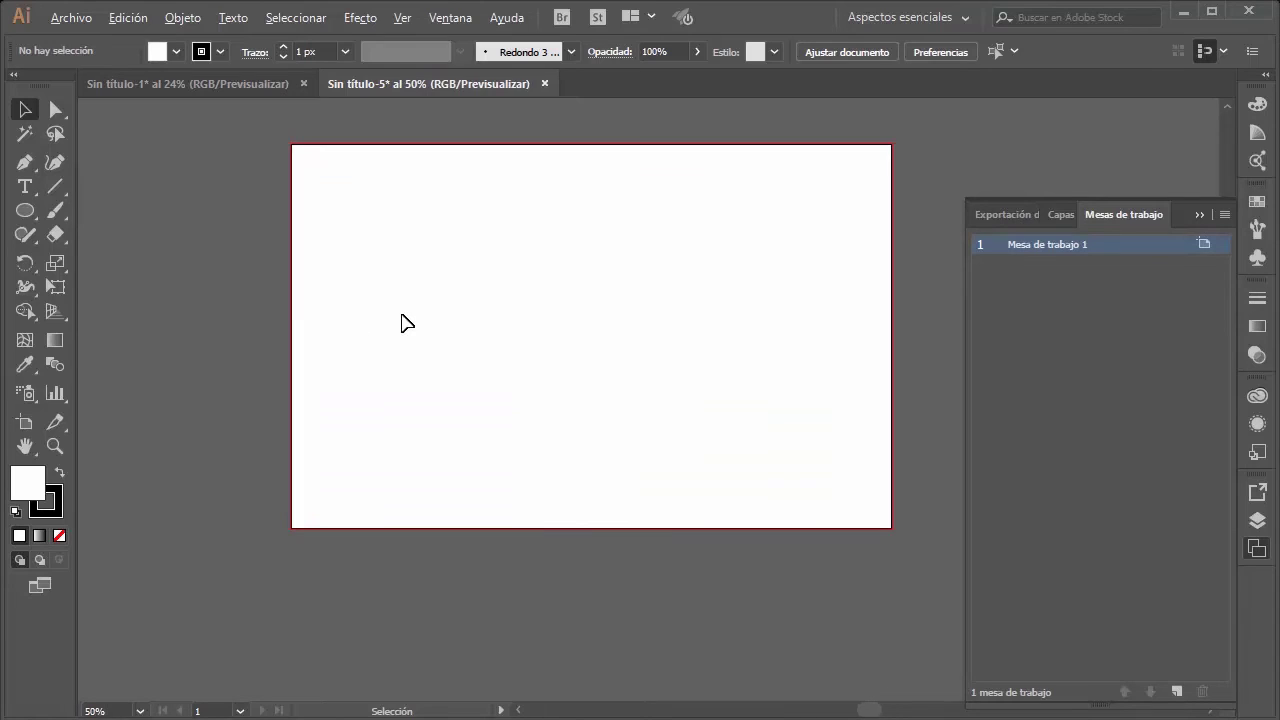
scroll(697, 306, "right", 3)
scroll(691, 306, "down", 1)
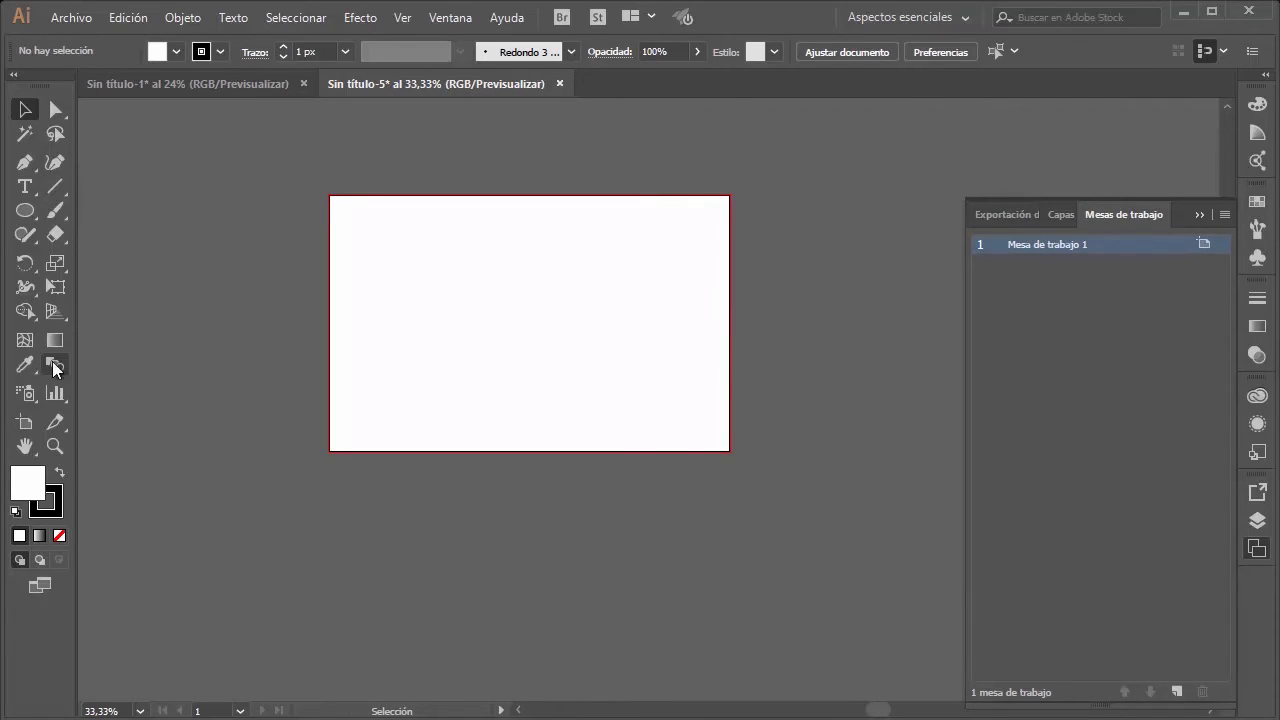
- Draw an ellipse on the left half of the artboard and fill it with red
left_click(25, 210)
left_click_drag(423, 270, 512, 378)
left_click(176, 51)
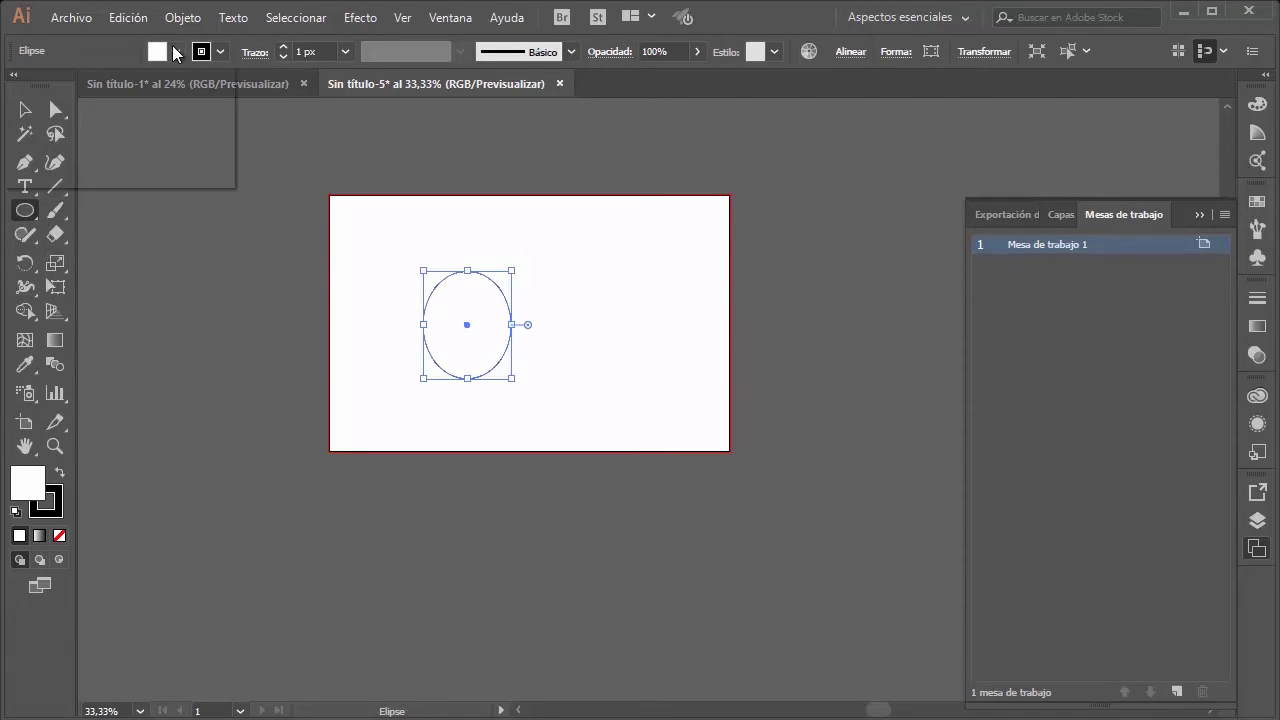
left_click(69, 85)
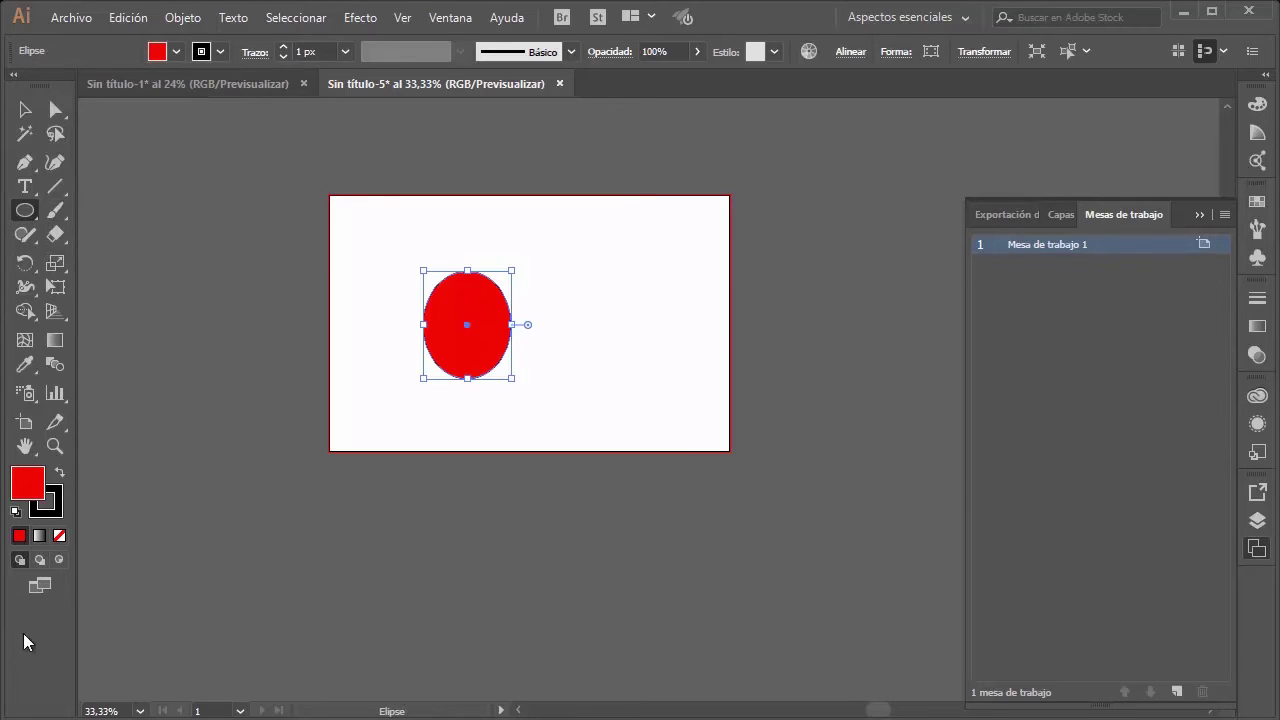
left_click(25, 110)
left_click(428, 243)
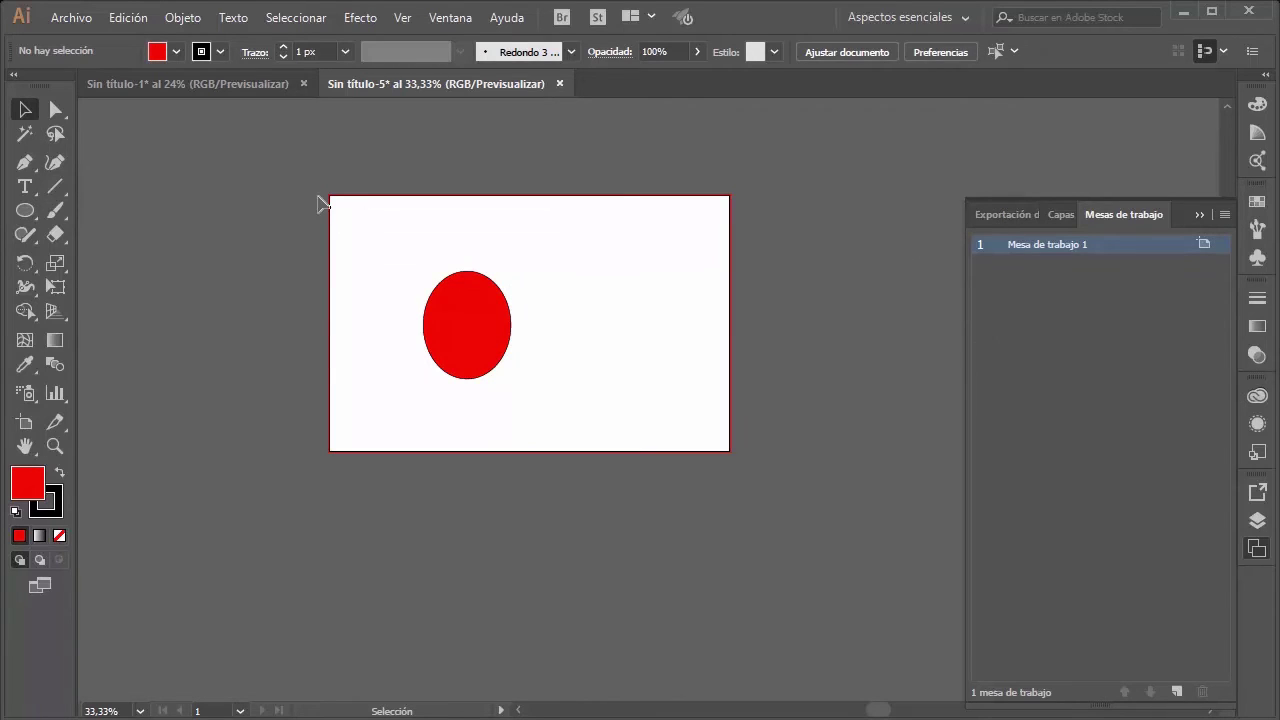
- Add a new artboard to the right and Alt-drag a copy of the red ellipse onto it
left_click(1177, 692)
left_click(505, 318)
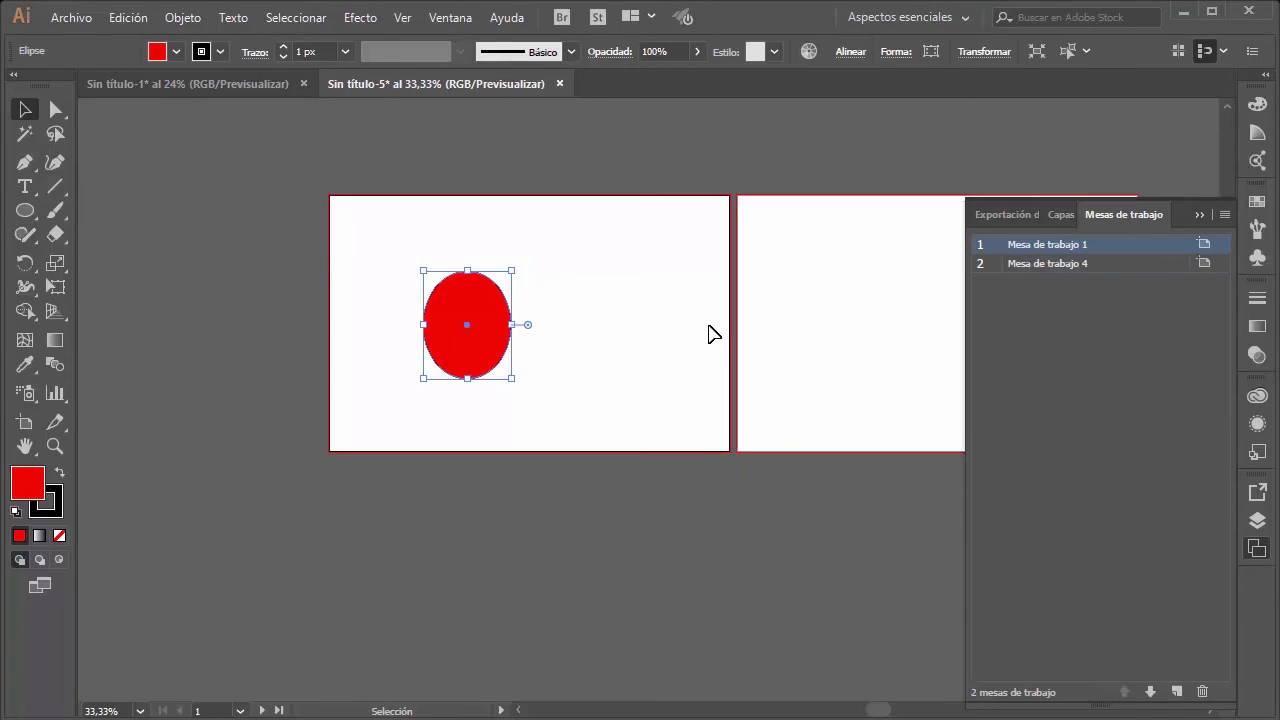
scroll(335, 325, "right", 3)
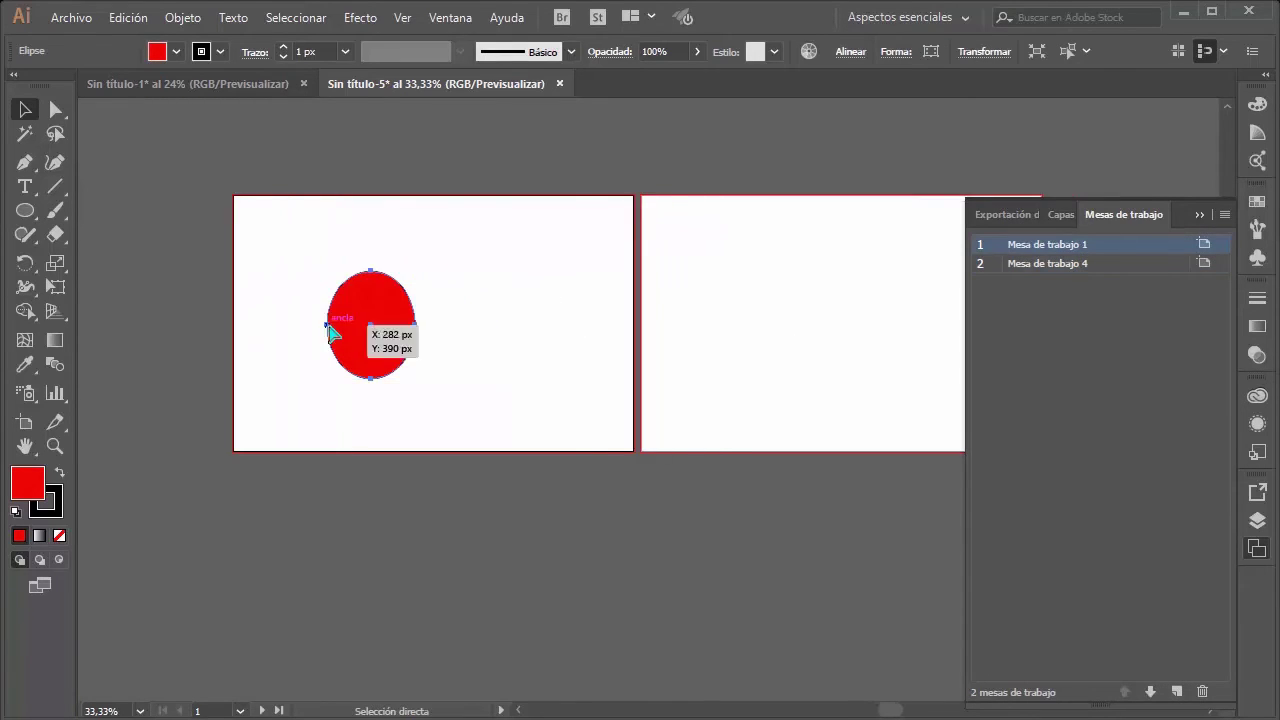
scroll(334, 334, "right", 1)
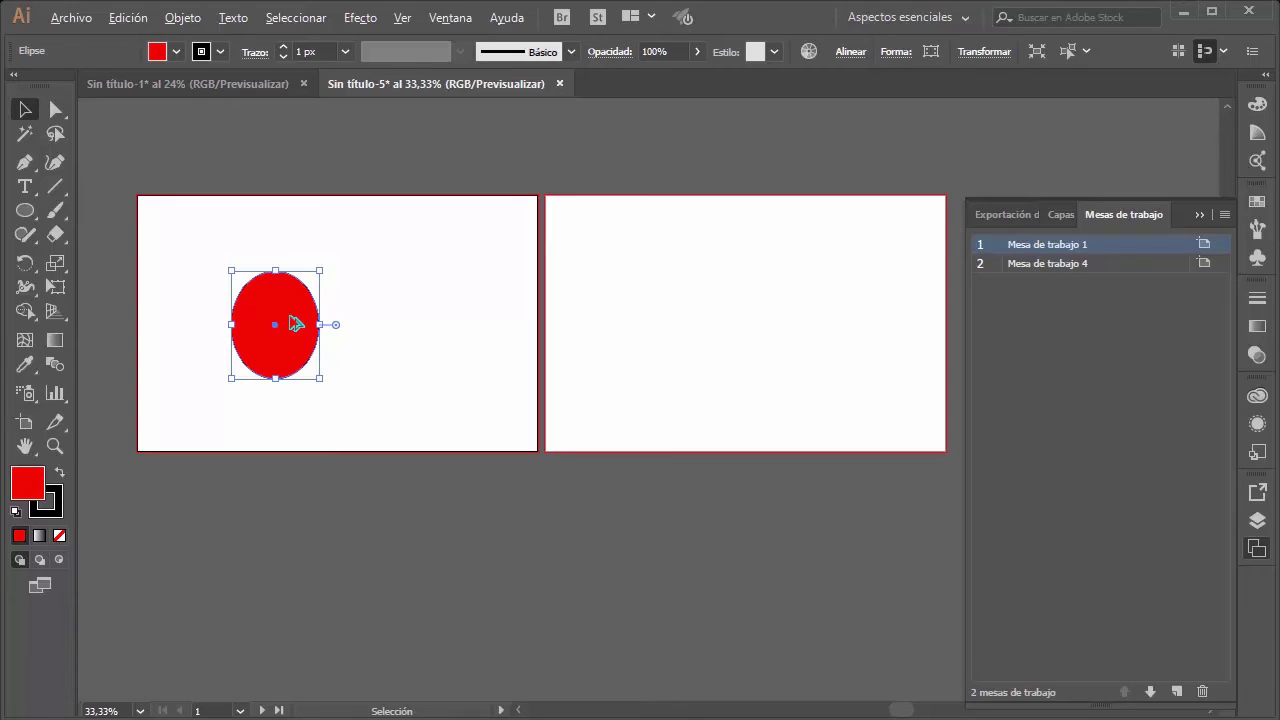
left_click_drag(296, 312, 772, 305)
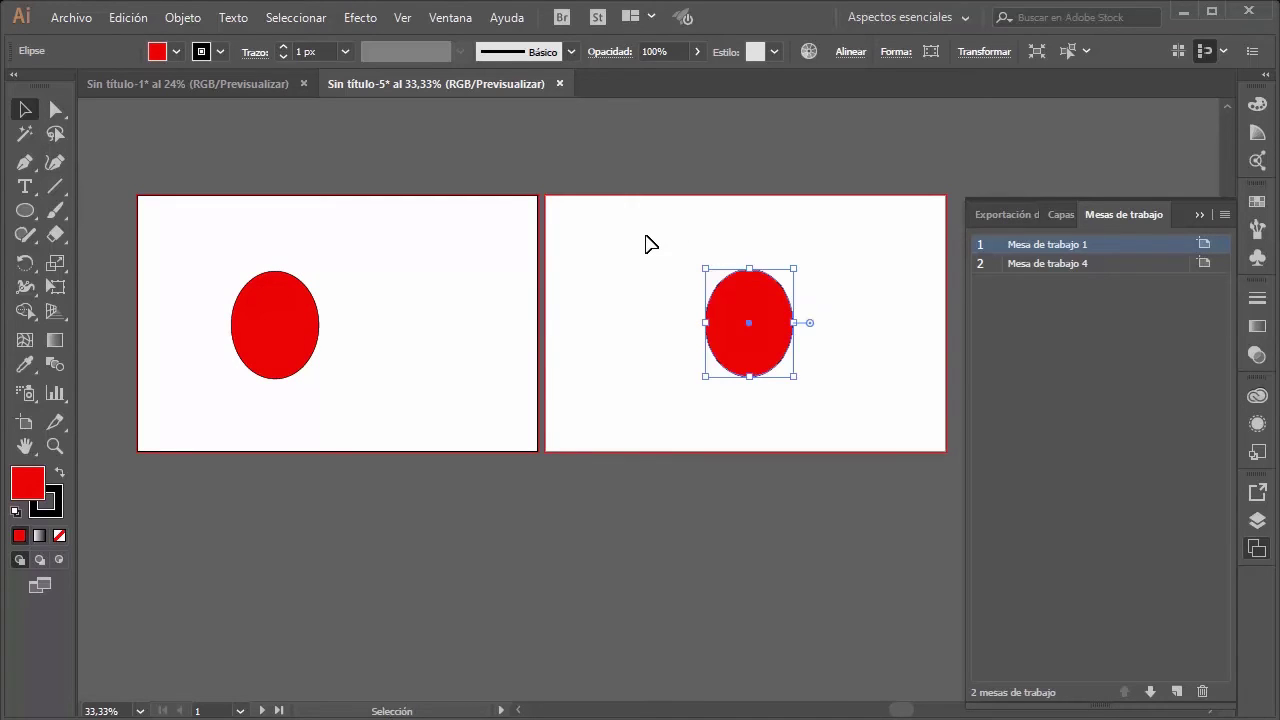
left_click(594, 223)
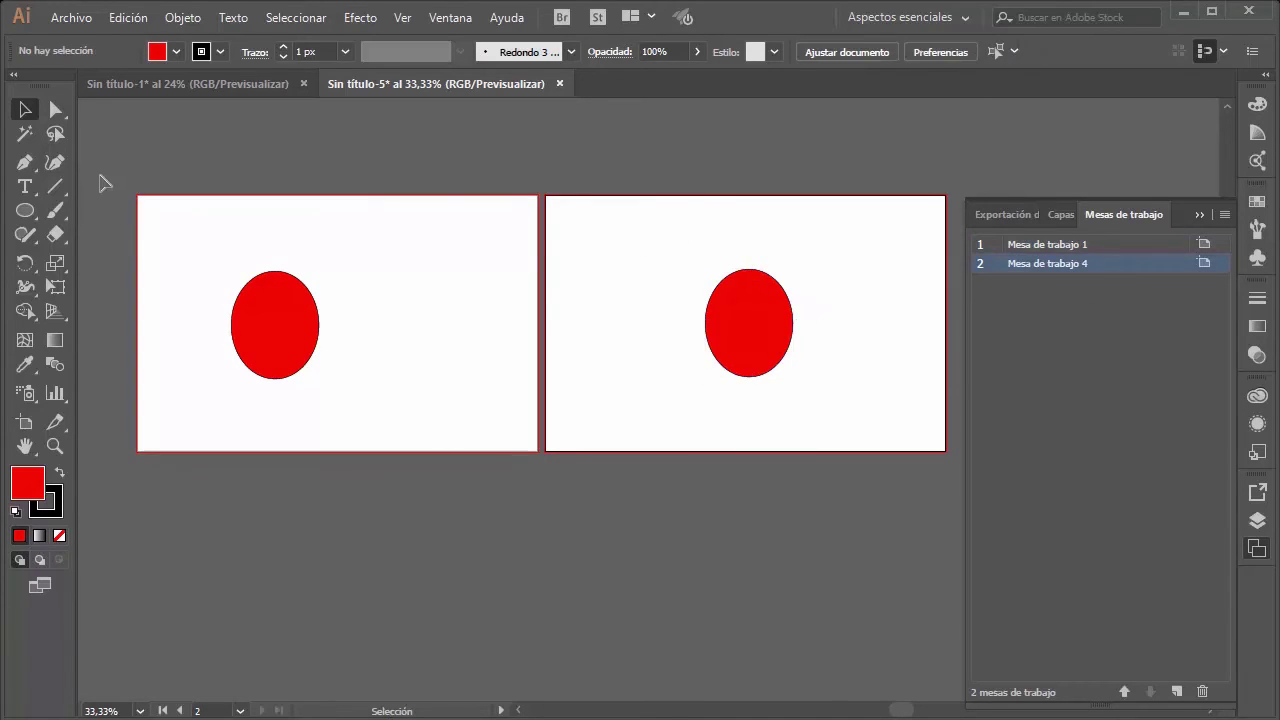
left_click(275, 325)
left_click(466, 203)
- Delete the second artboard and the orphaned red ellipse left outside the remaining artboard
left_click(779, 333)
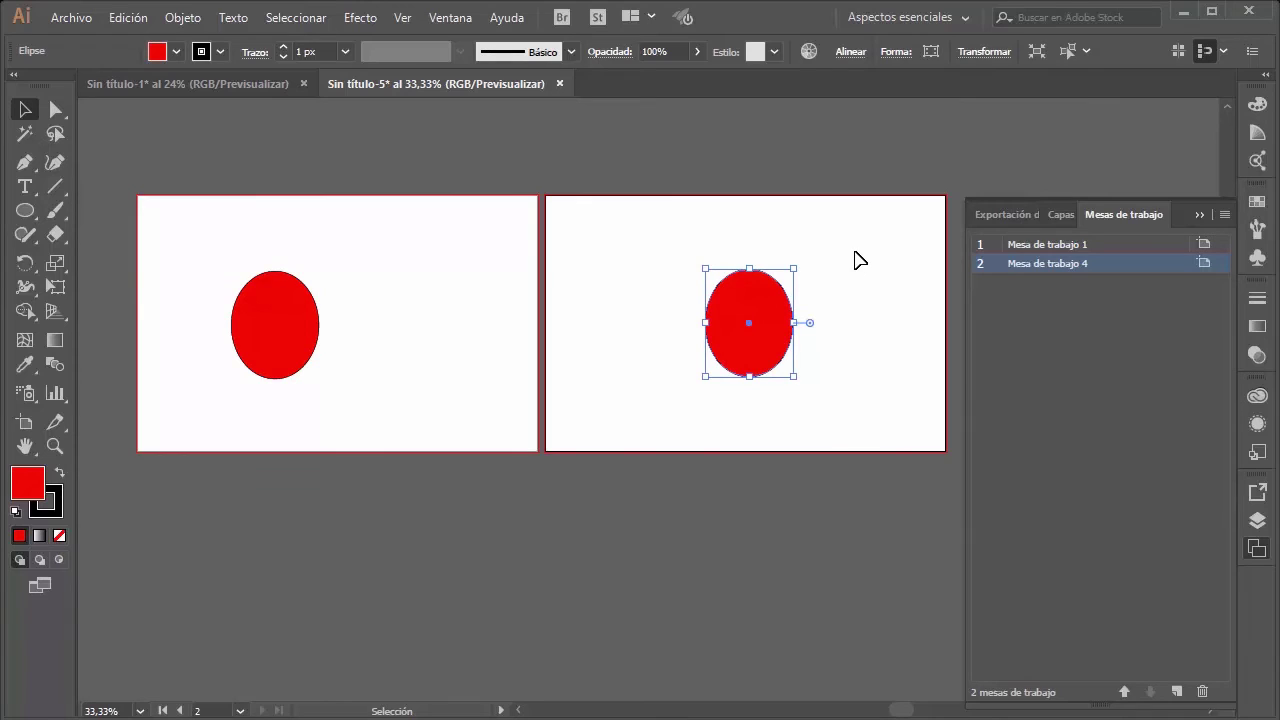
left_click(843, 138)
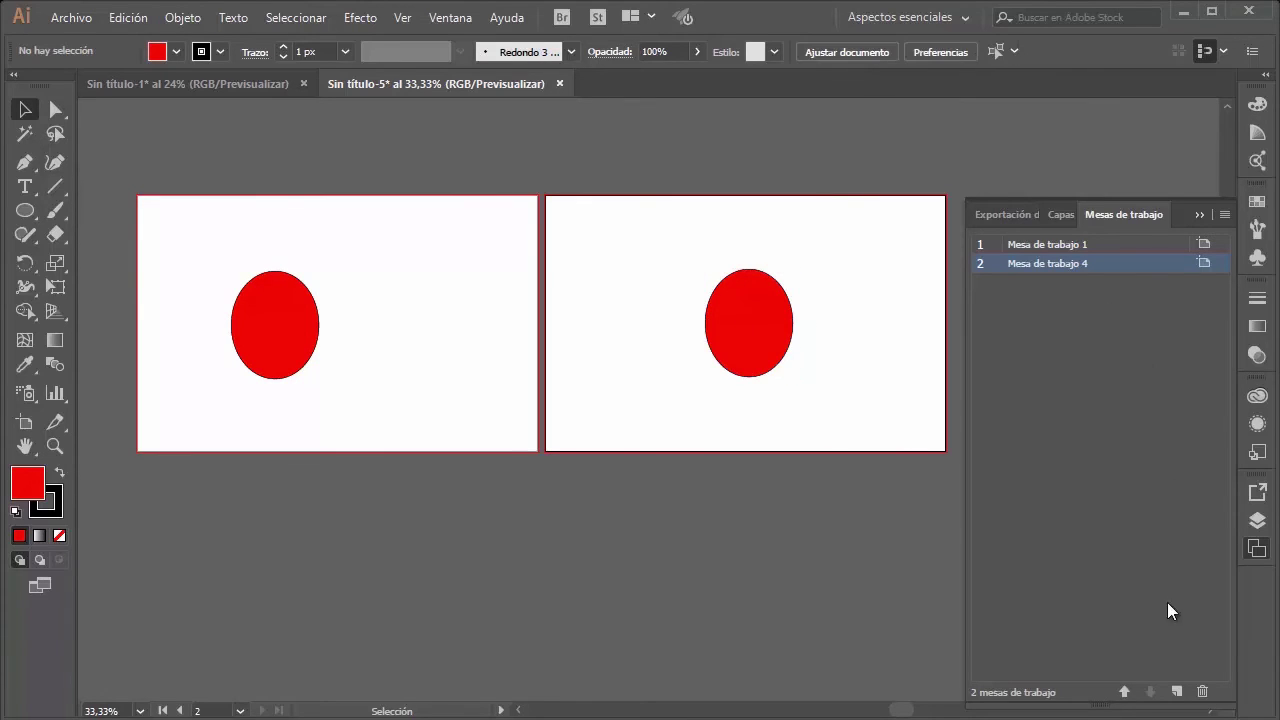
left_click(1201, 692)
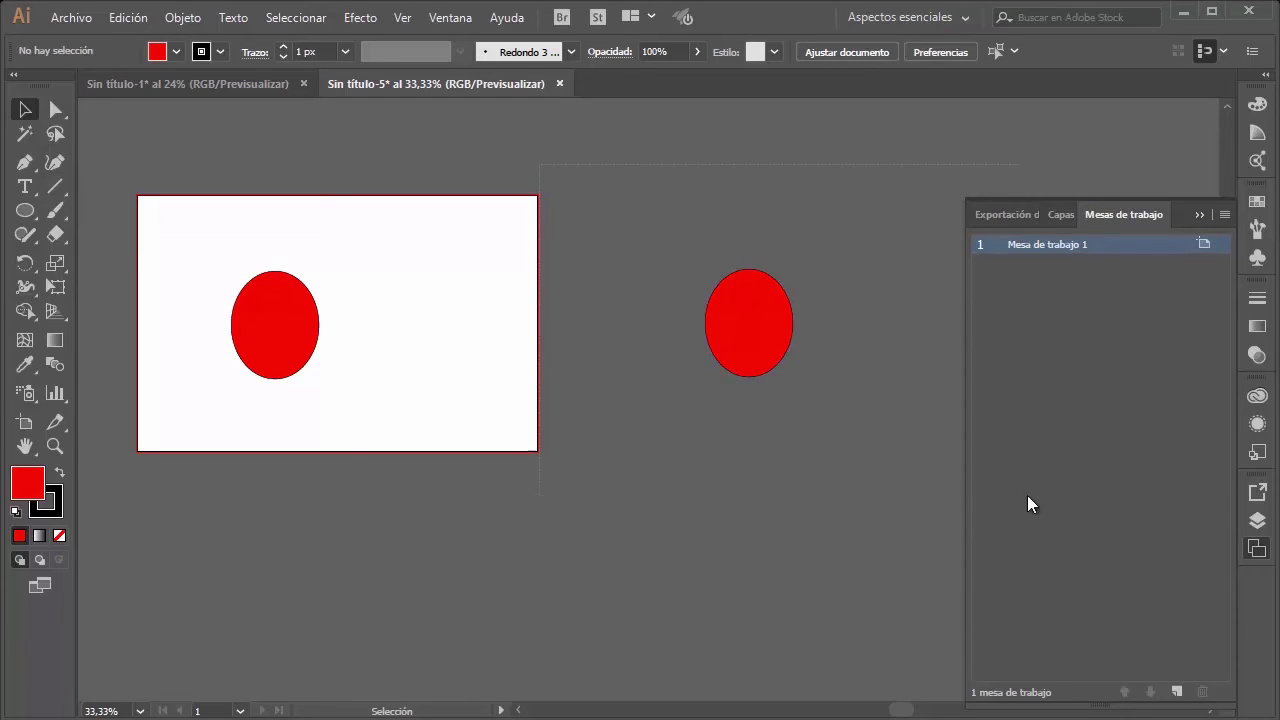
key("ctrl+a")
key("Delete")
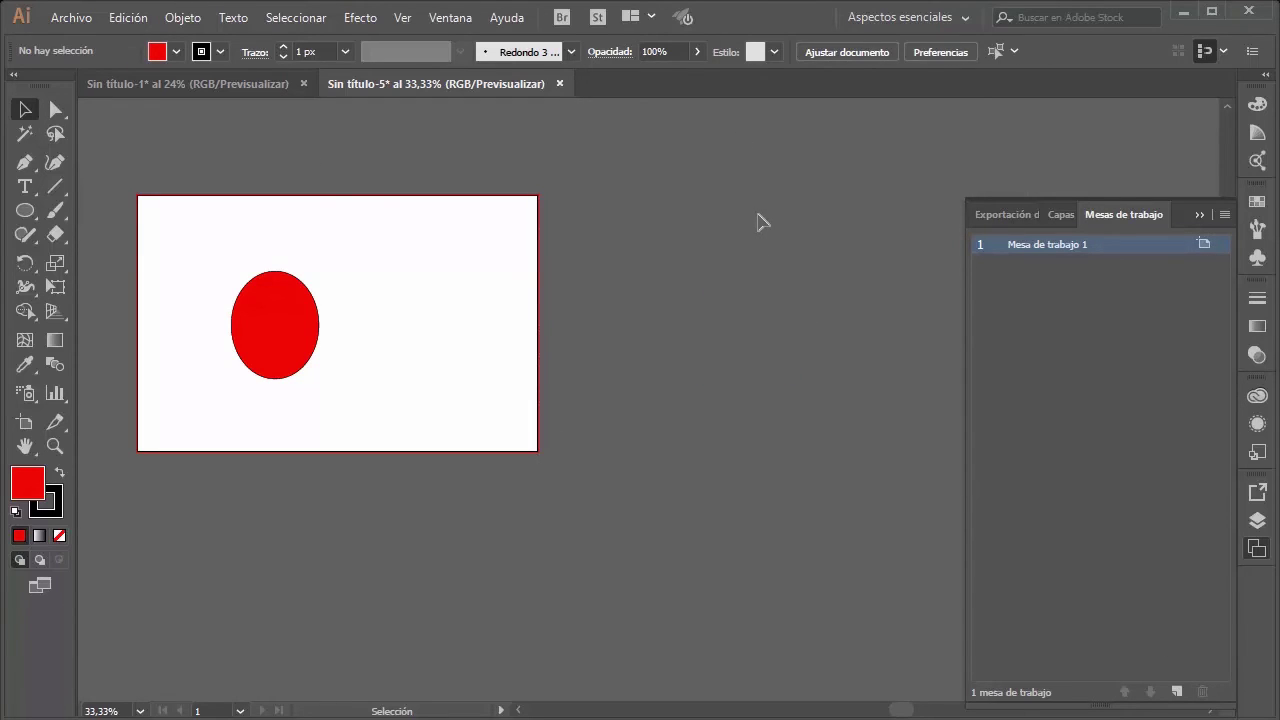
scroll(550, 300, "left", 3)
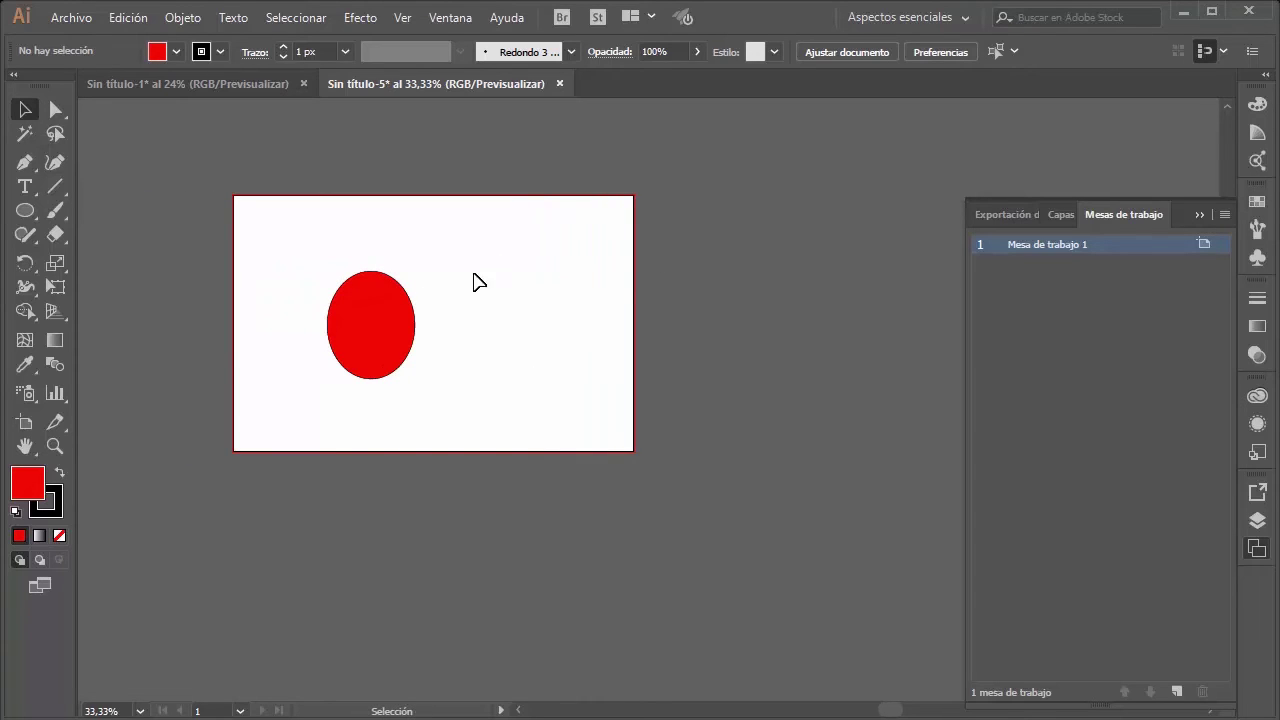
- Duplicate Mesa de trabajo 1 with its red ellipse to the right using the Artboard tool
left_click(25, 423)
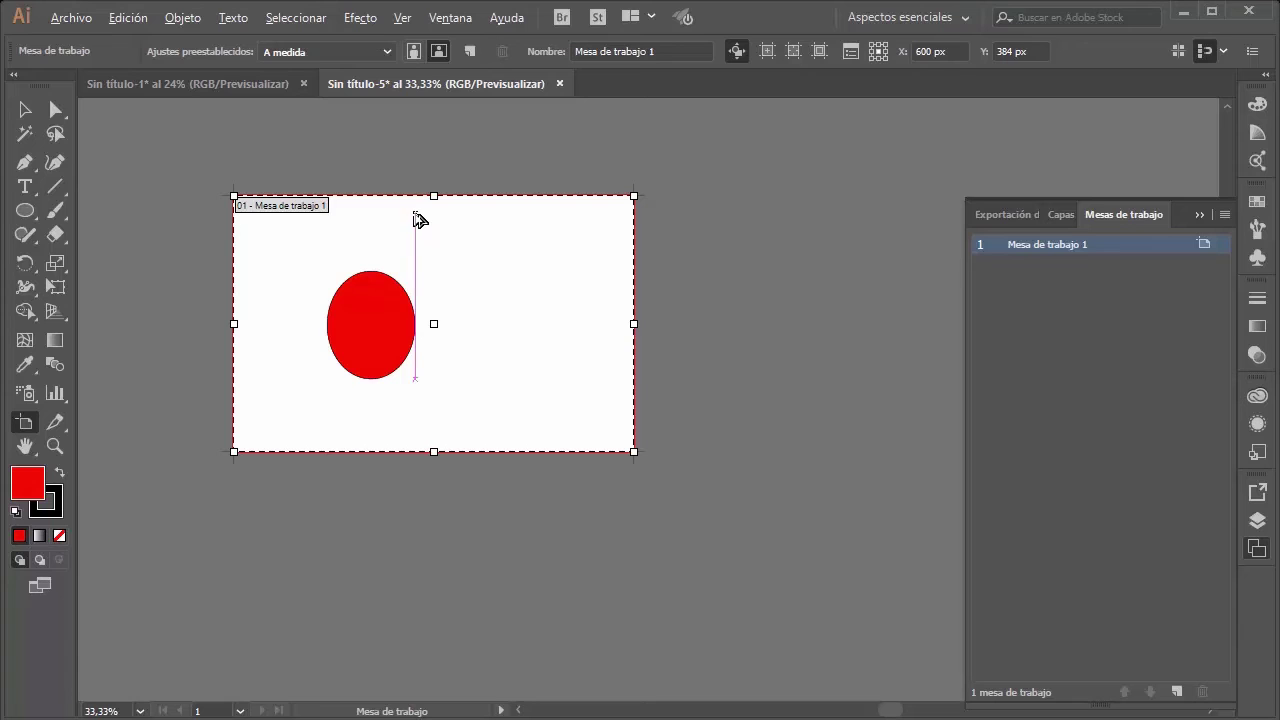
left_click_drag(437, 224, 856, 226)
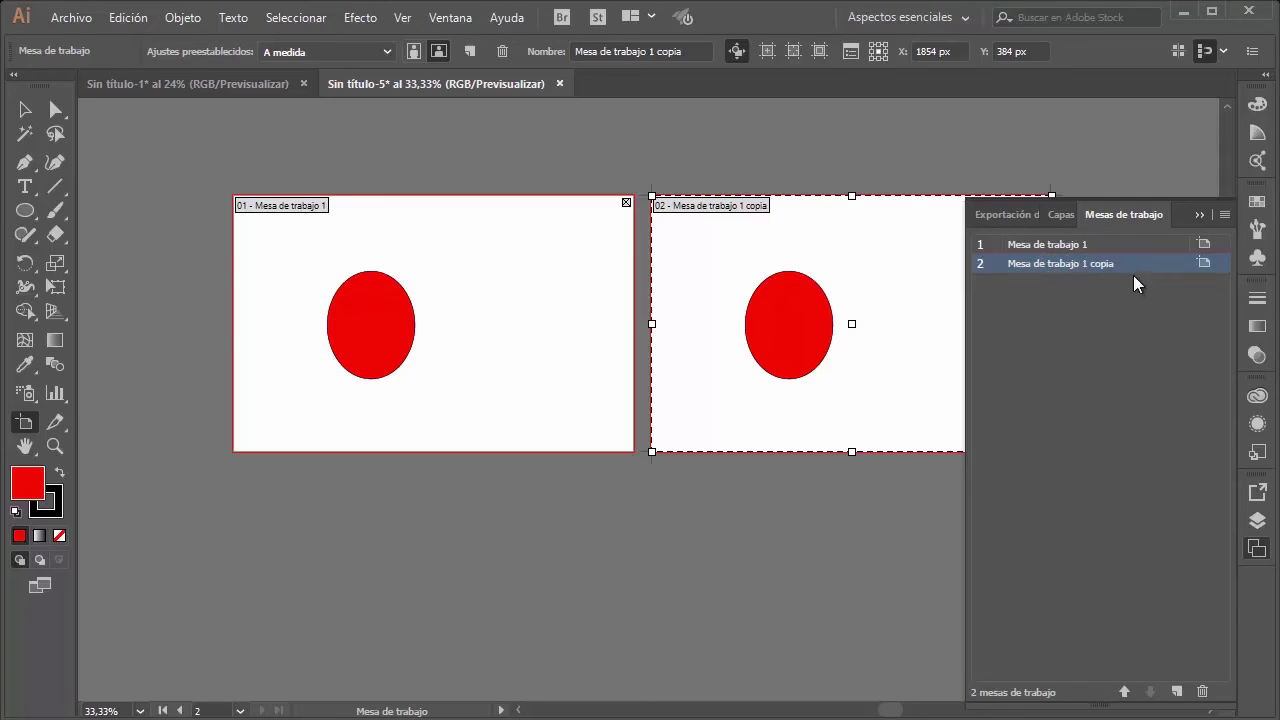
left_click(117, 130)
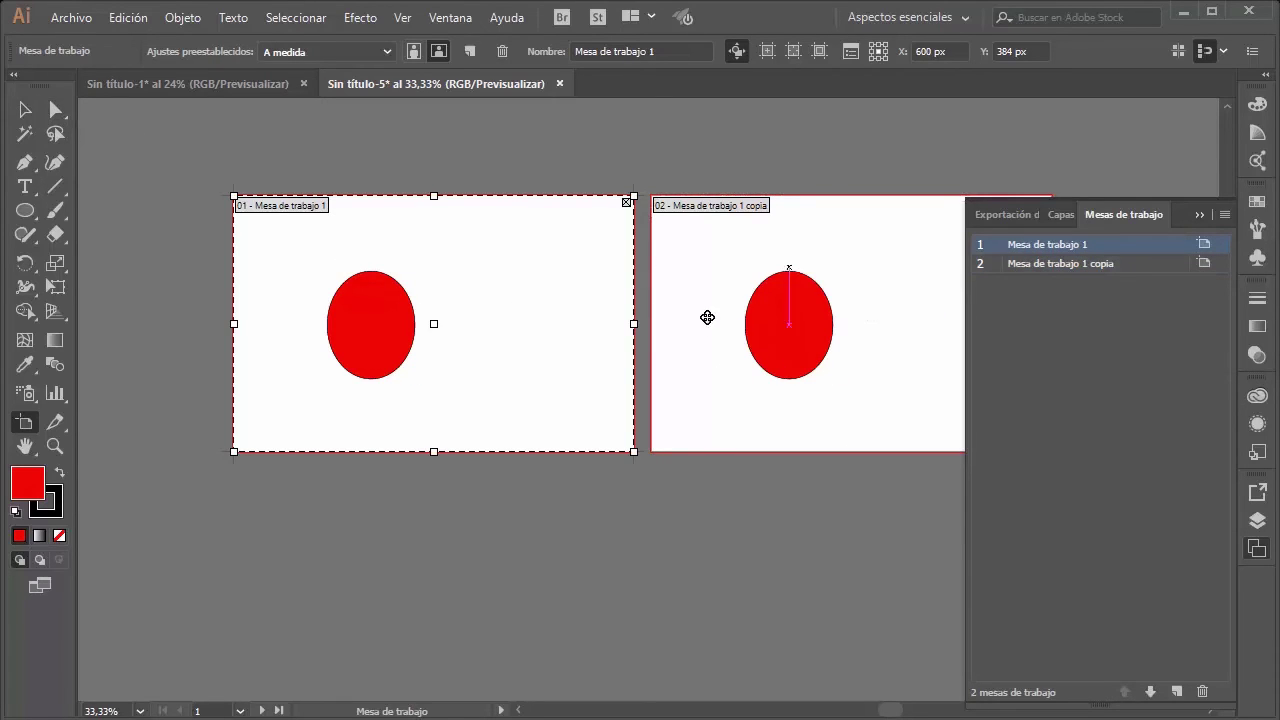
left_click(1201, 214)
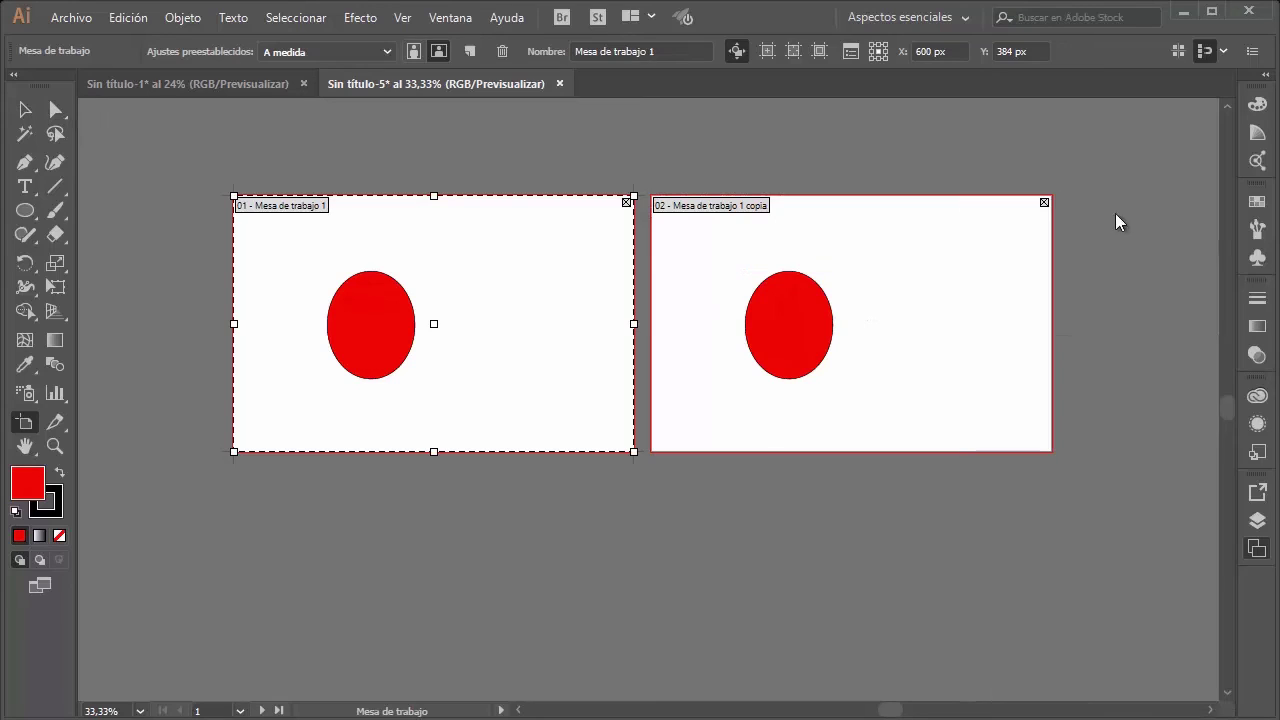
- Try artboard 1's orientations and Carta preset, ending at landscape 640 x 480 (VGA)
left_click(25, 110)
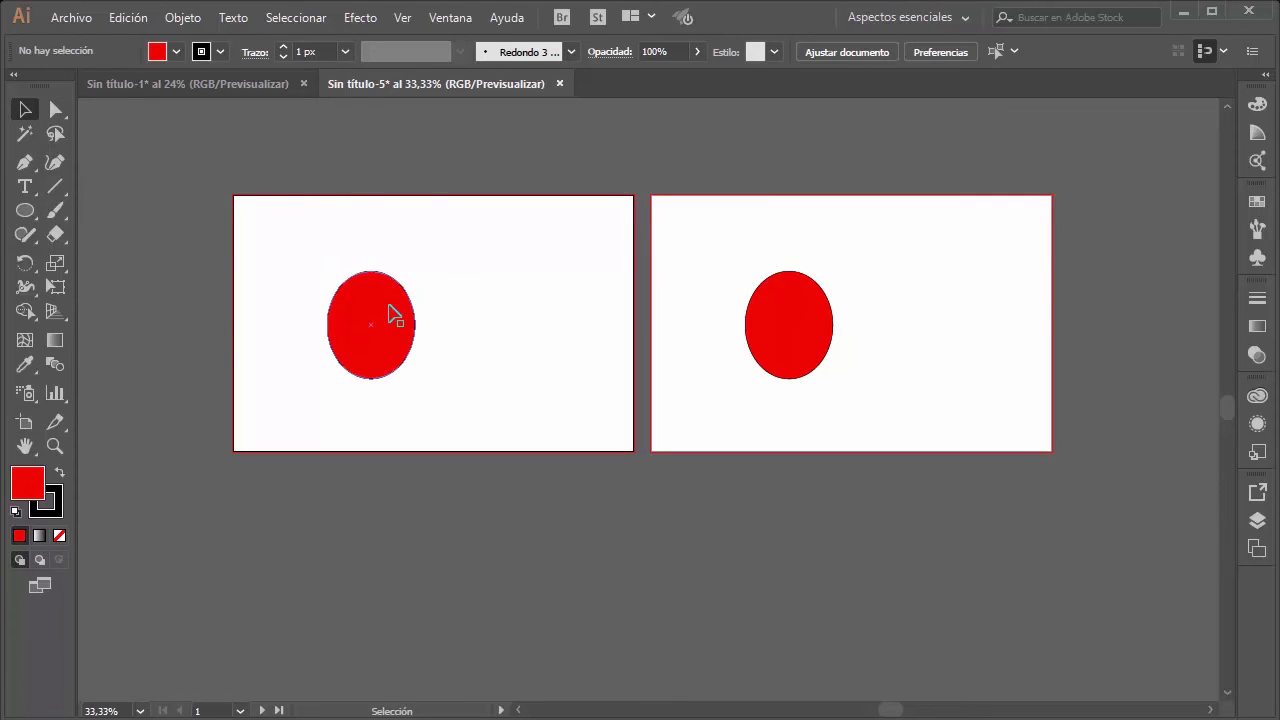
scroll(578, 266, "up", 2)
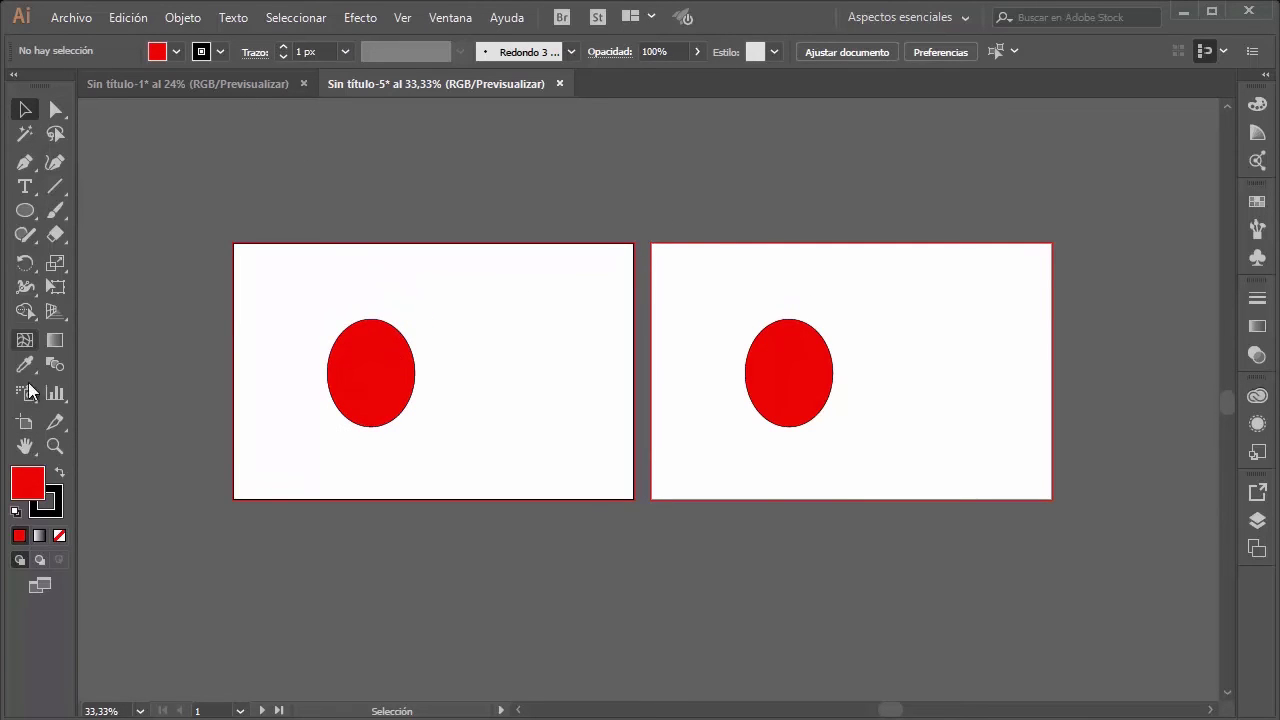
left_click(26, 424)
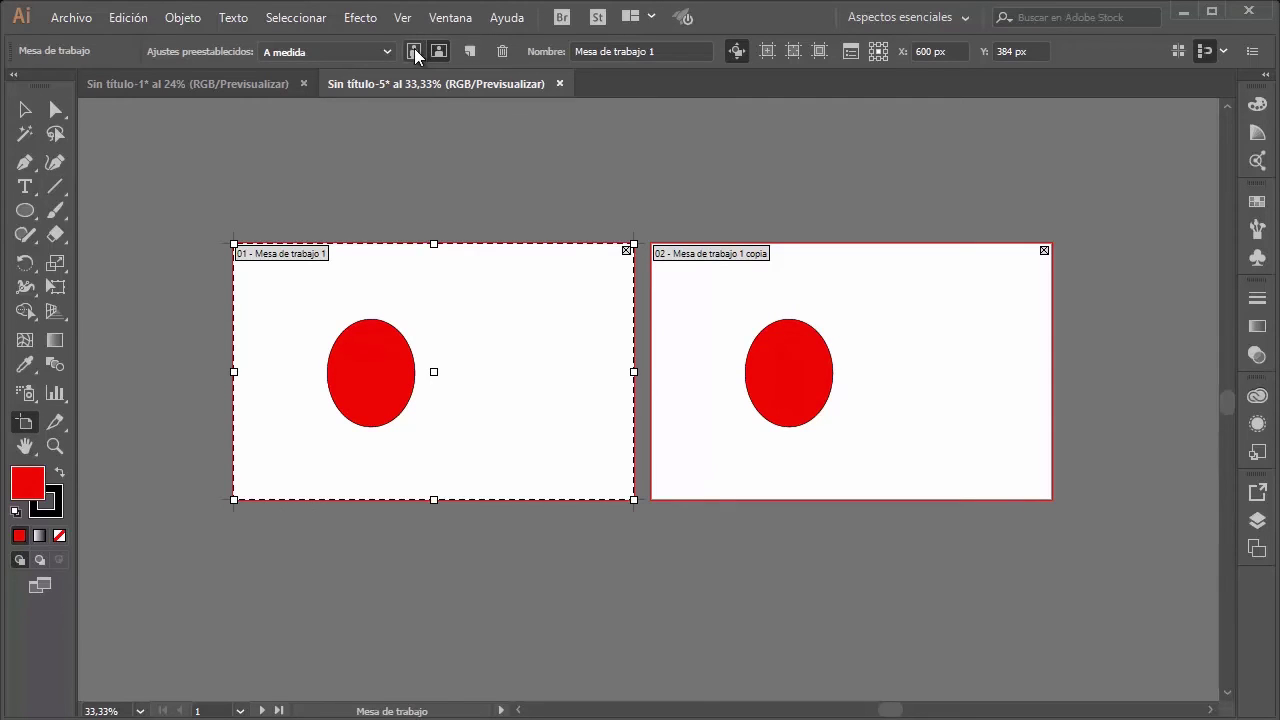
left_click(414, 51)
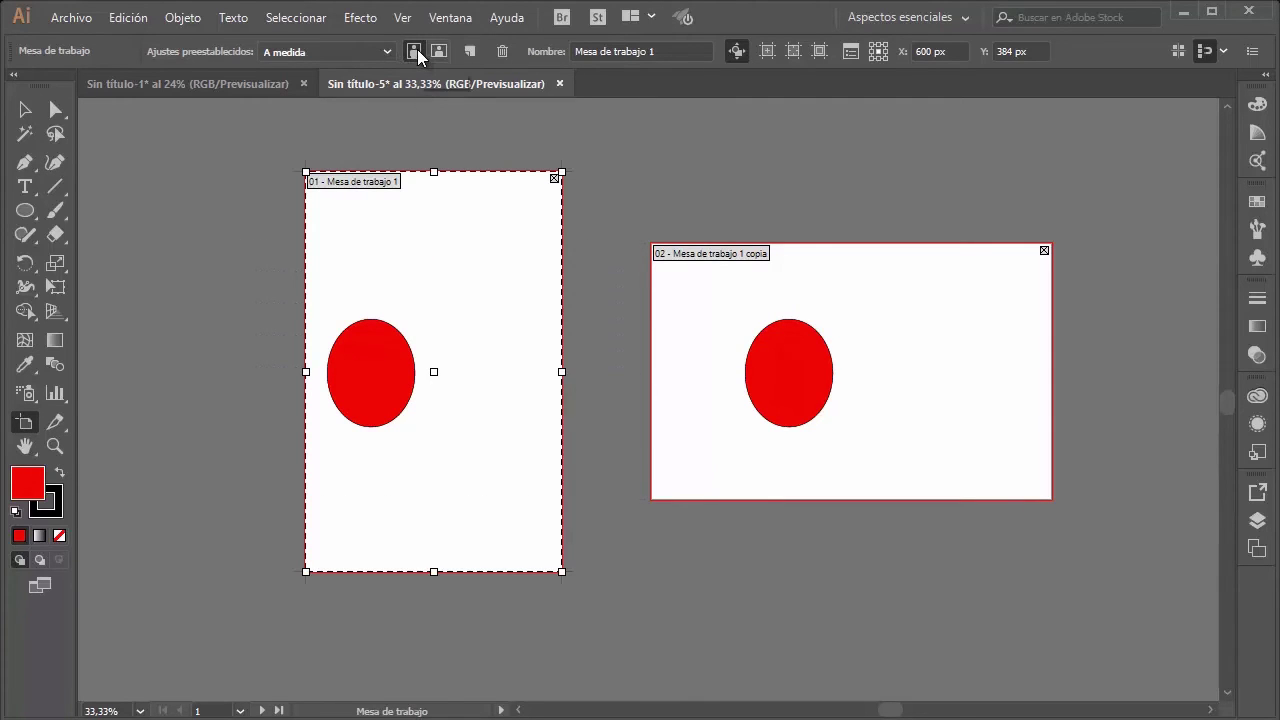
left_click(438, 53)
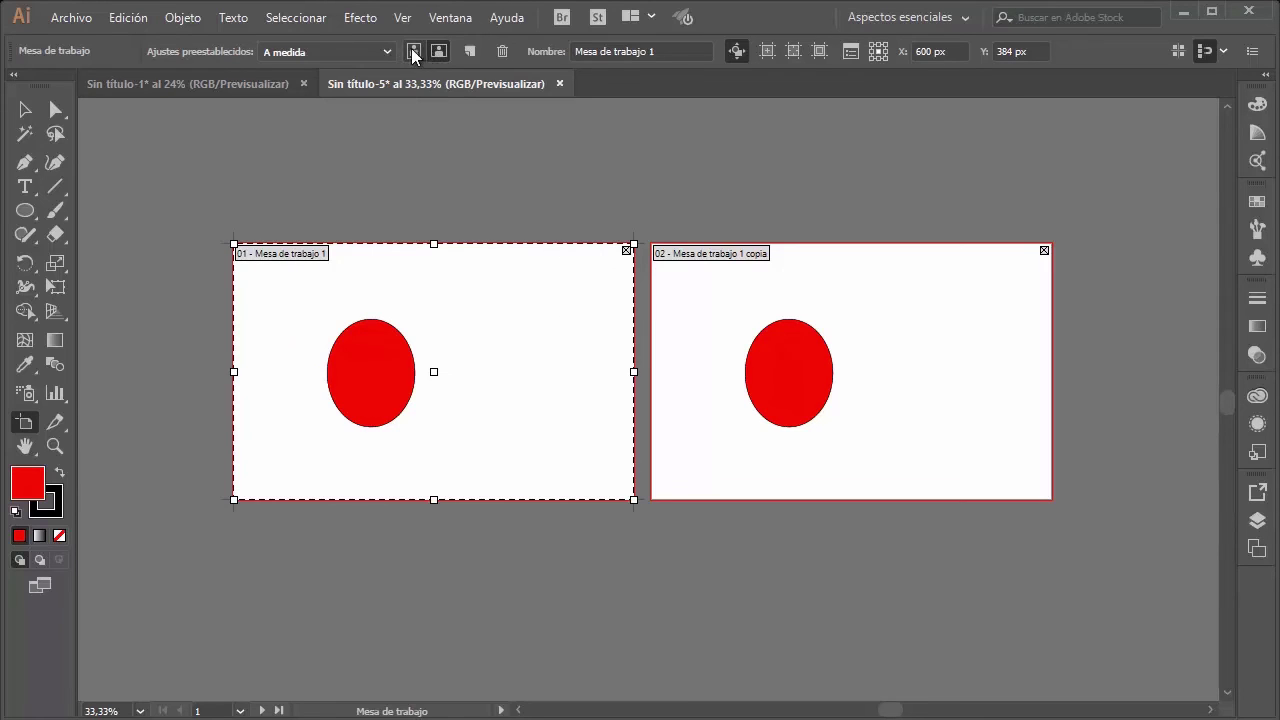
left_click(388, 51)
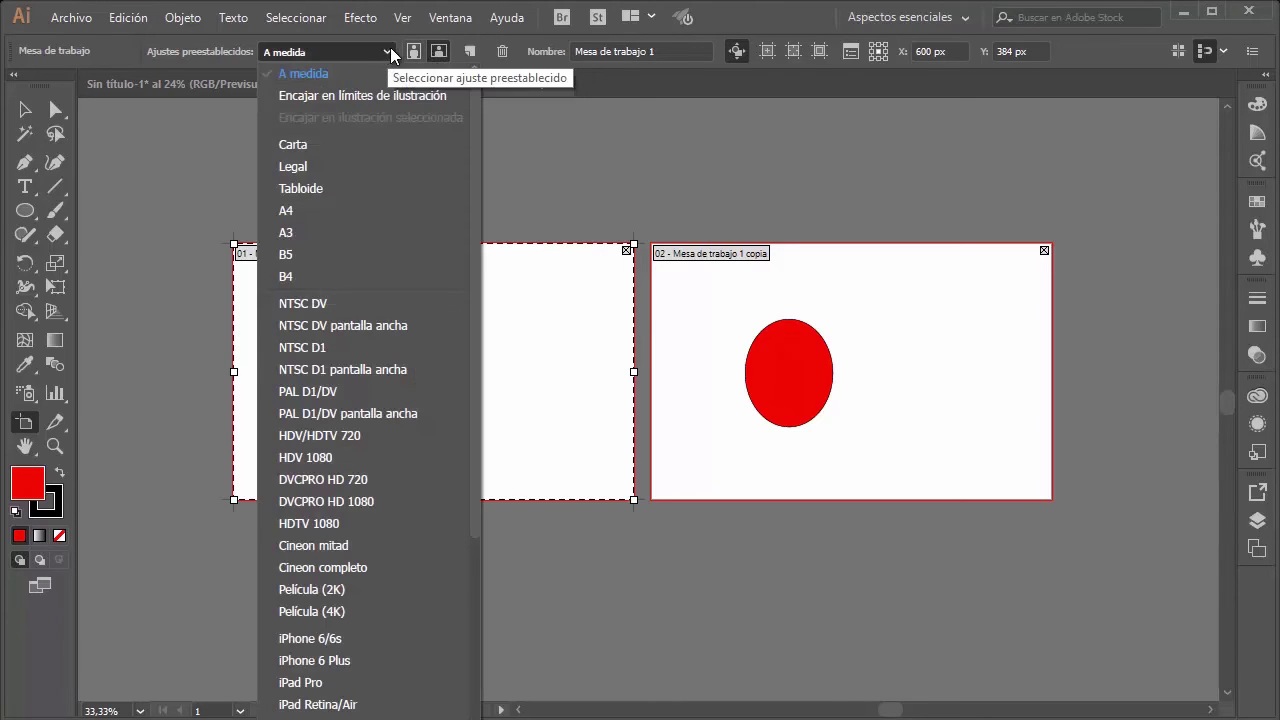
left_click(332, 146)
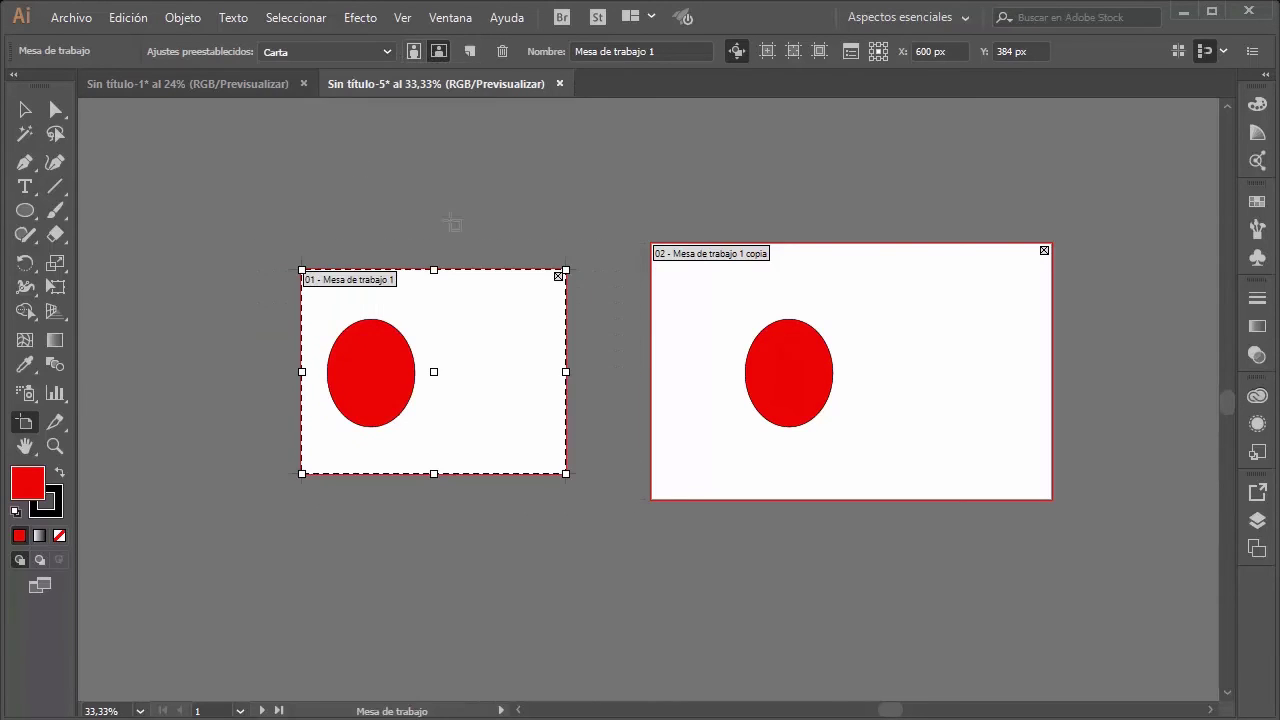
left_click(379, 51)
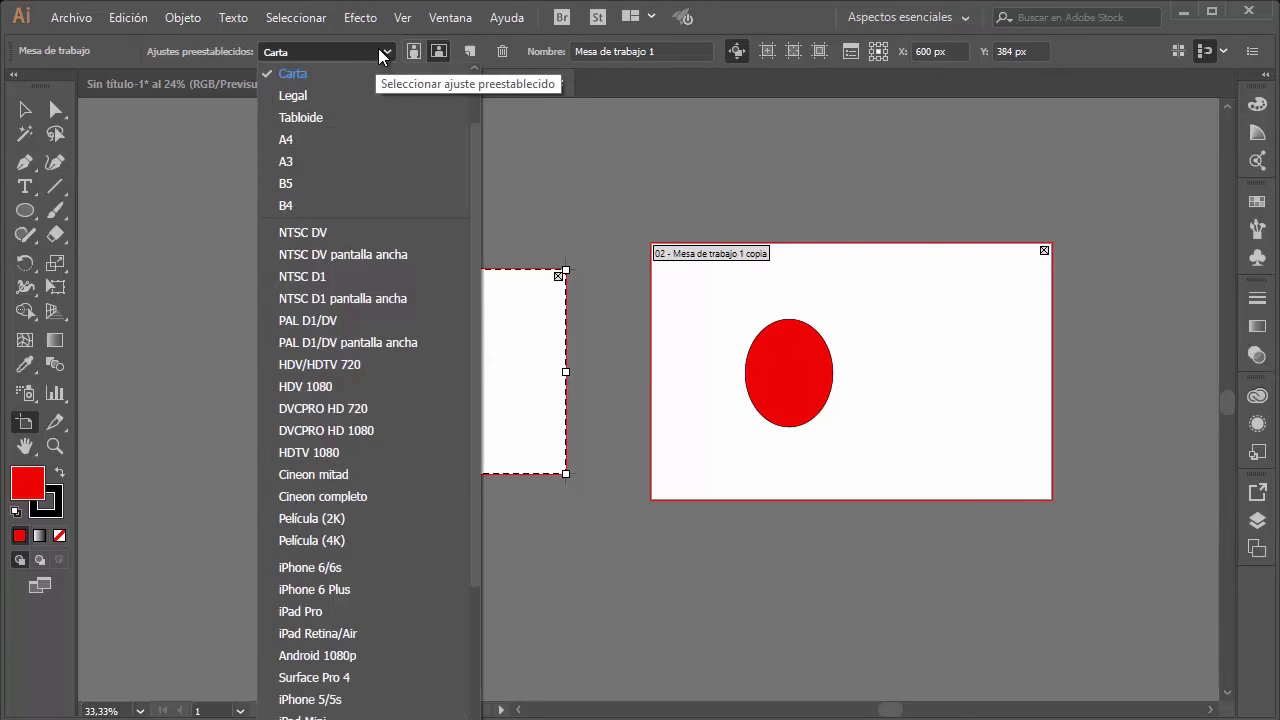
scroll(390, 292, "down", 5)
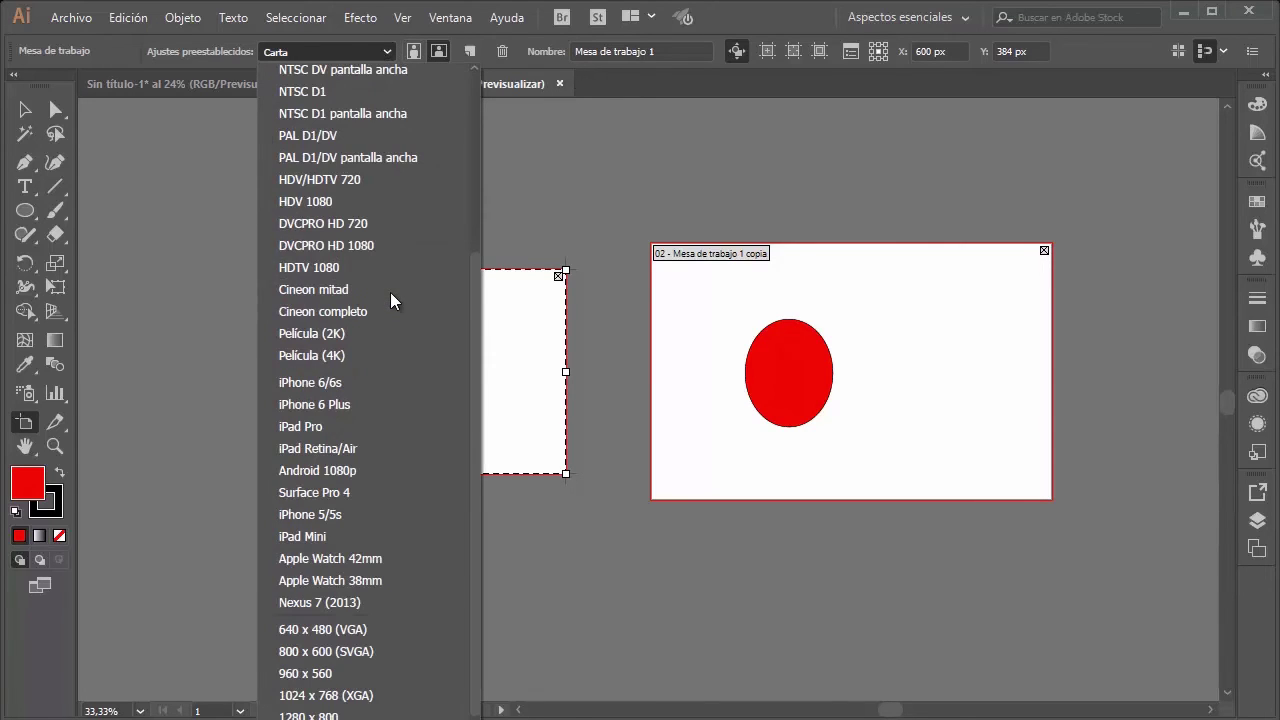
left_click(371, 629)
- Inspect the second artboard's presets, try X position 1854 on artboard 1, then undo it
left_click(708, 320)
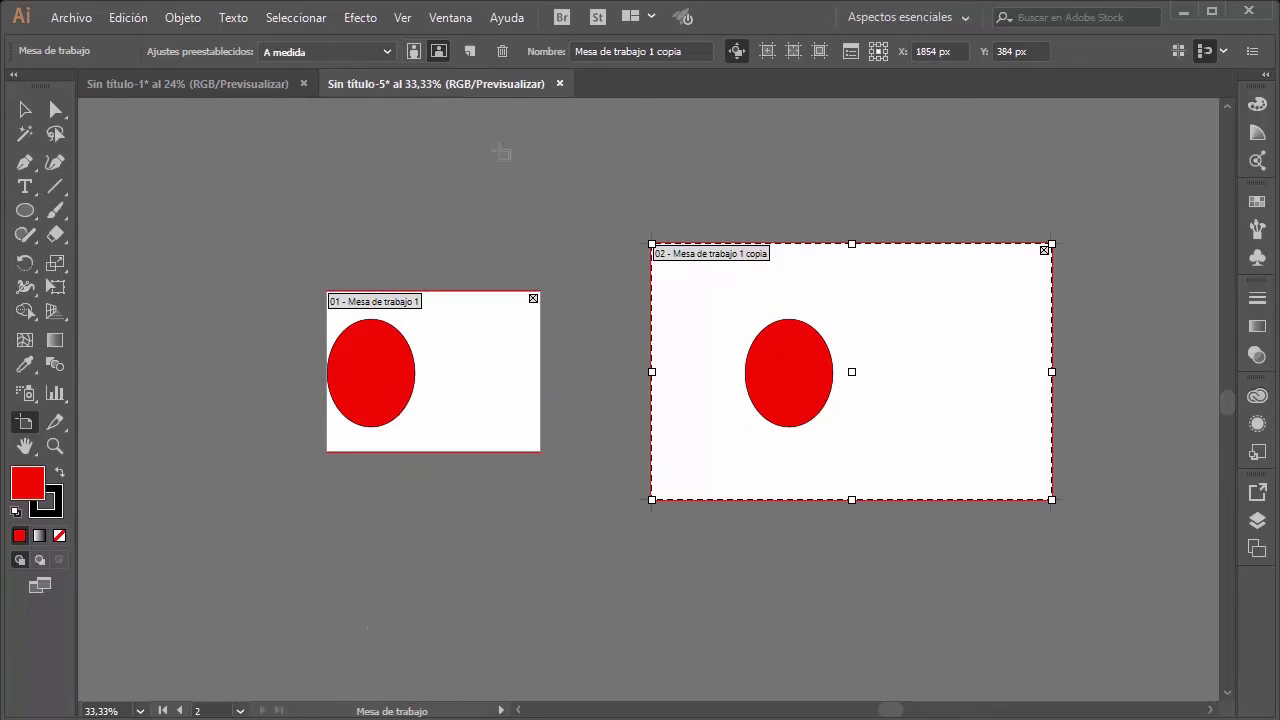
left_click(364, 49)
left_click(364, 49)
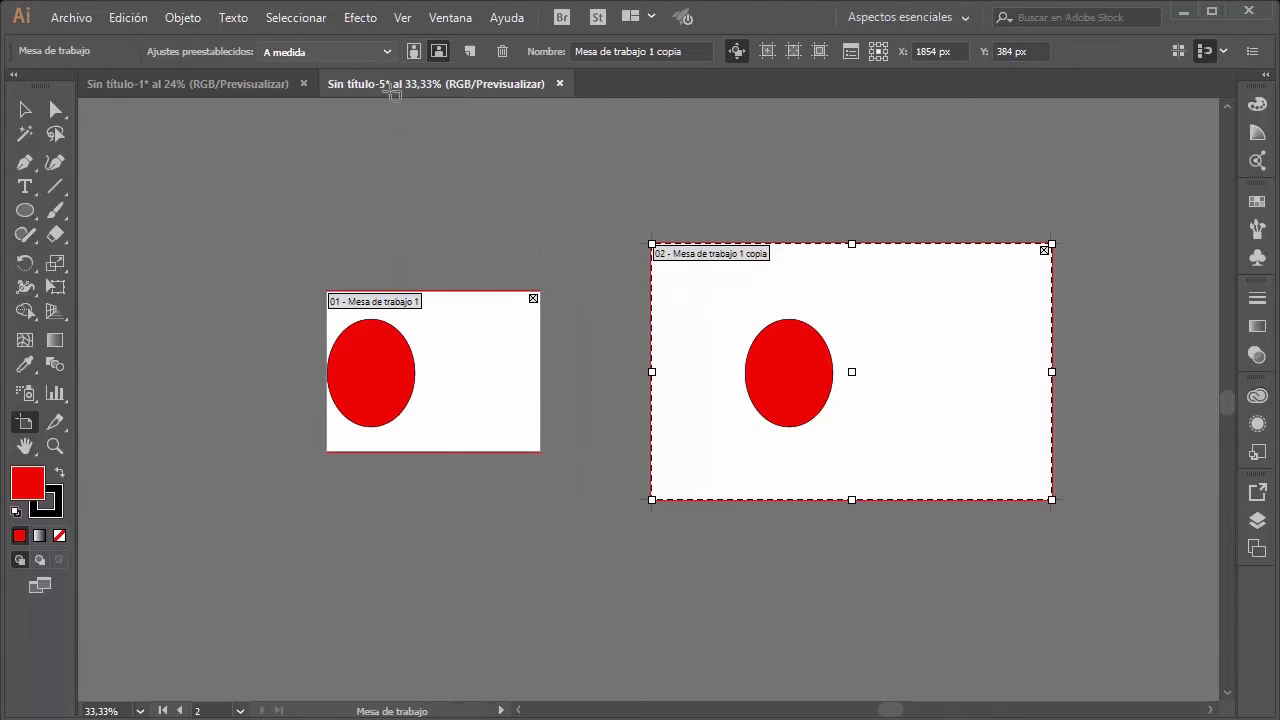
left_click(532, 392)
left_click(780, 312)
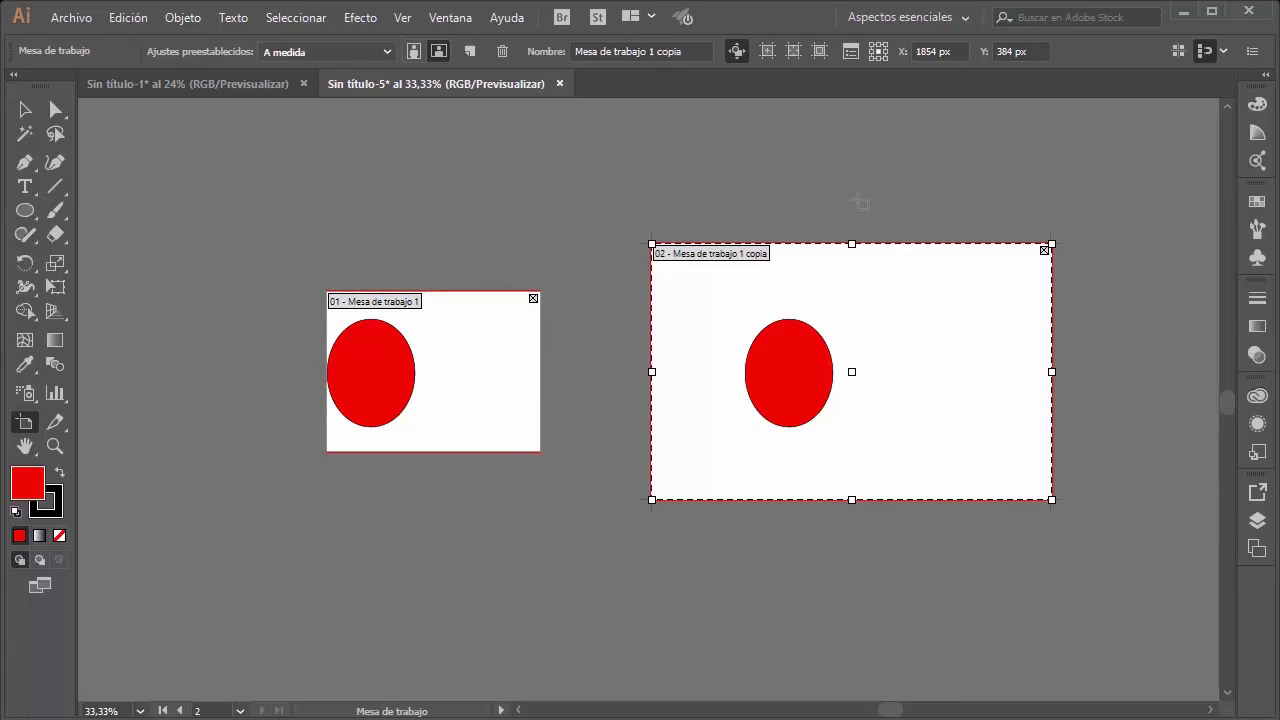
left_click(950, 51)
left_click(517, 369)
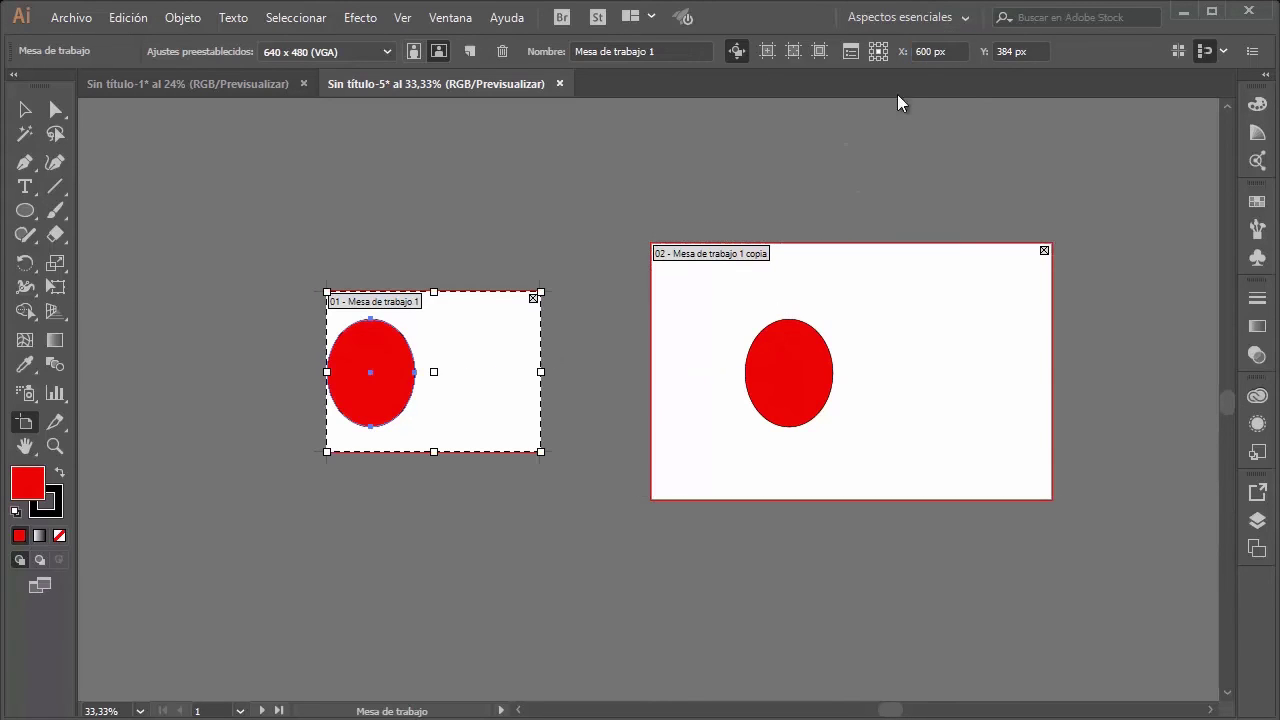
left_click(956, 49)
type("1854")
key("Return")
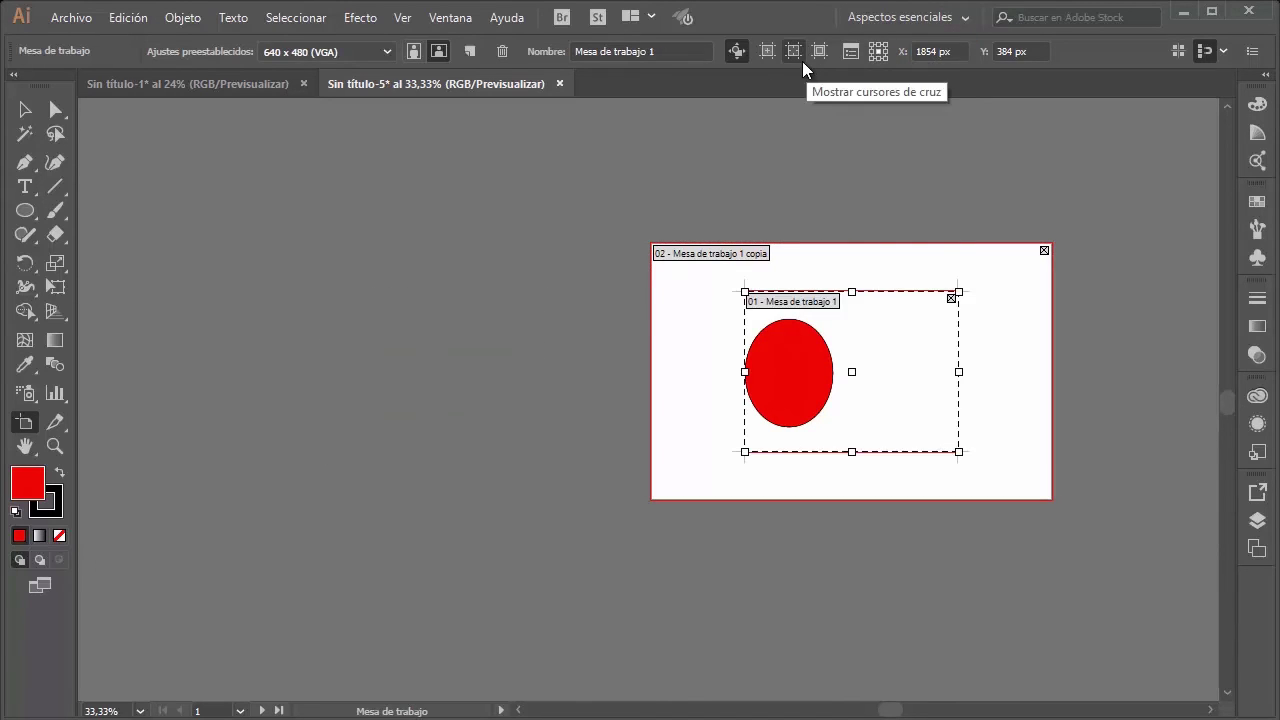
key("ctrl+z")
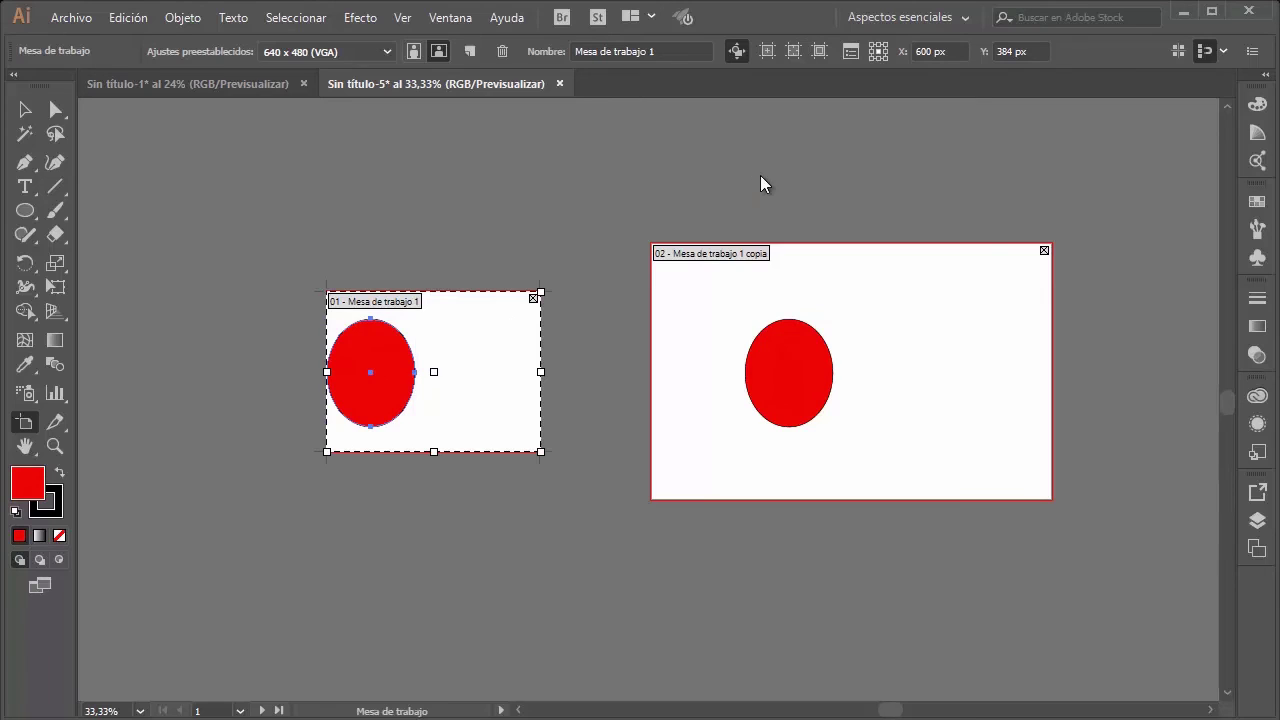
key("ctrl+n")
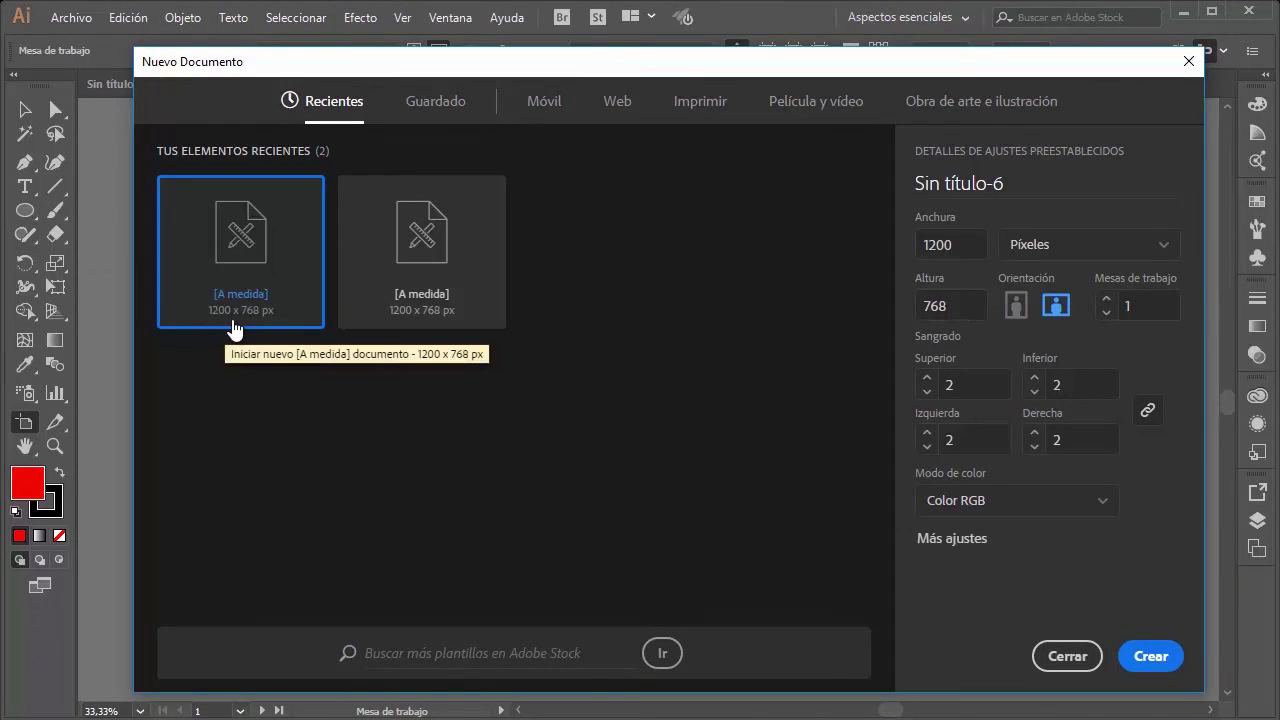
- Dismiss the New Document dialog and resize Mesa de trabajo 1 to 1200 × 768 px
left_click(1187, 62)
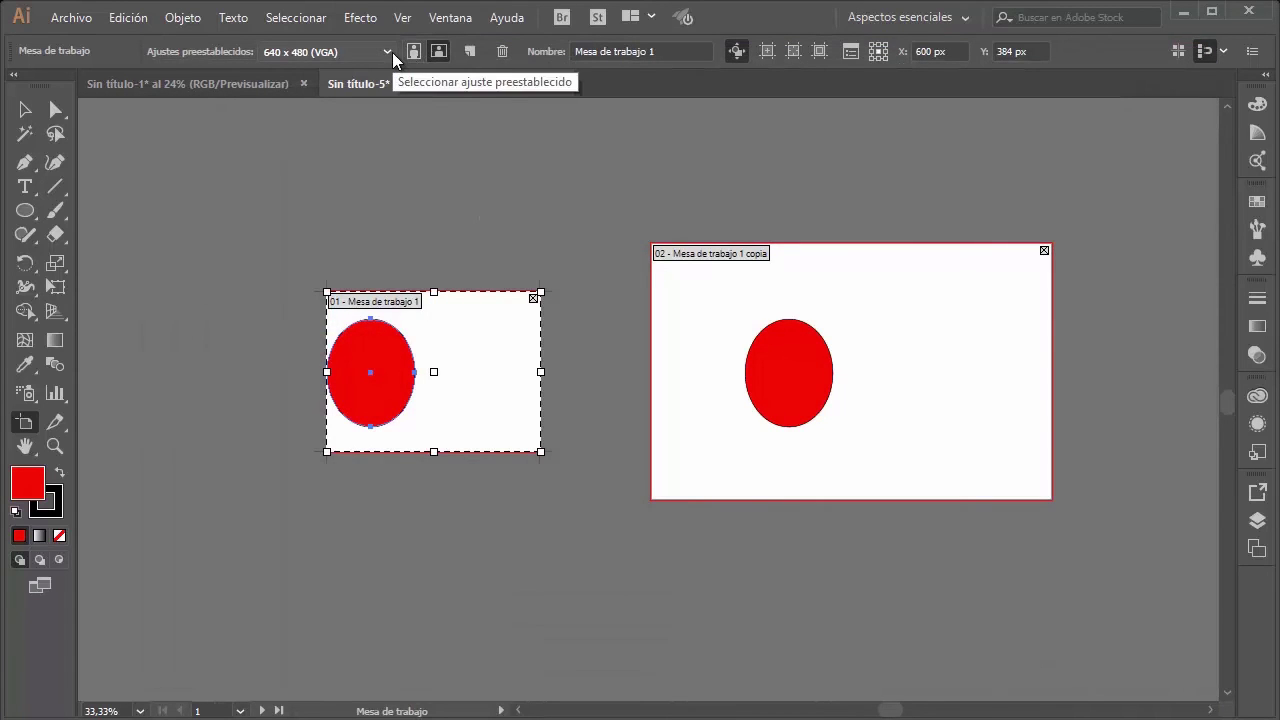
left_click(855, 52)
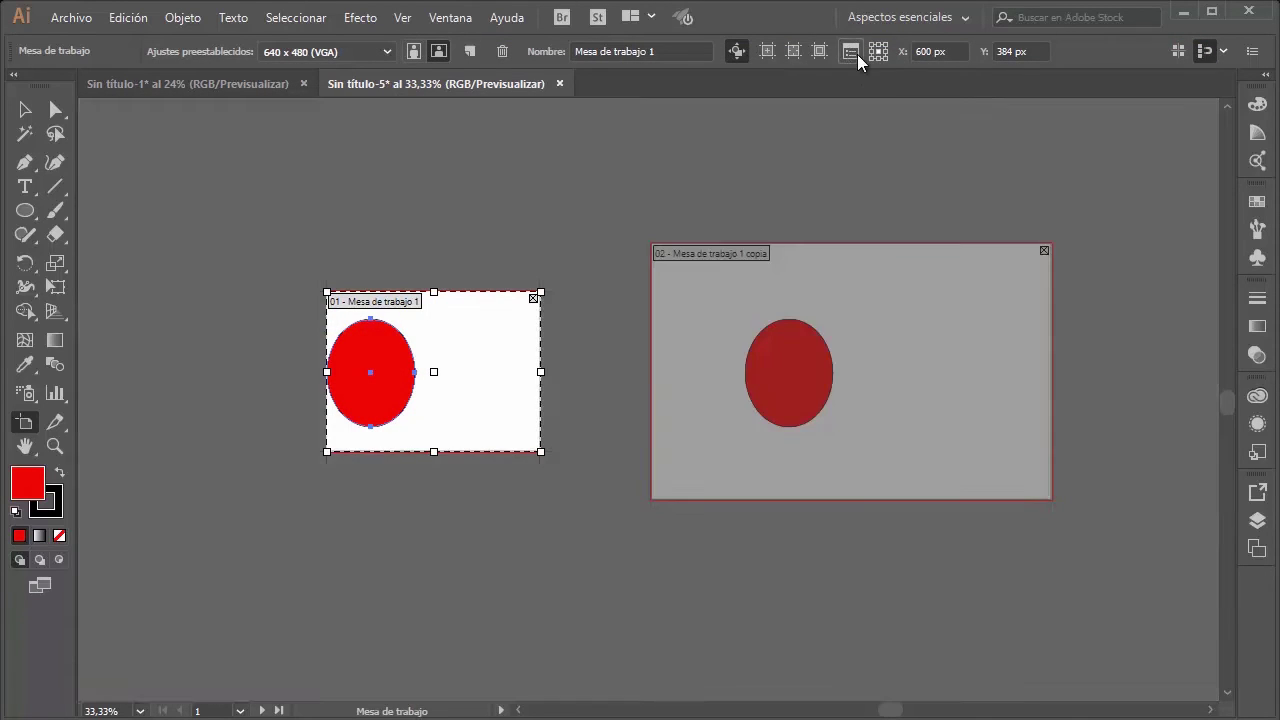
left_click(556, 135)
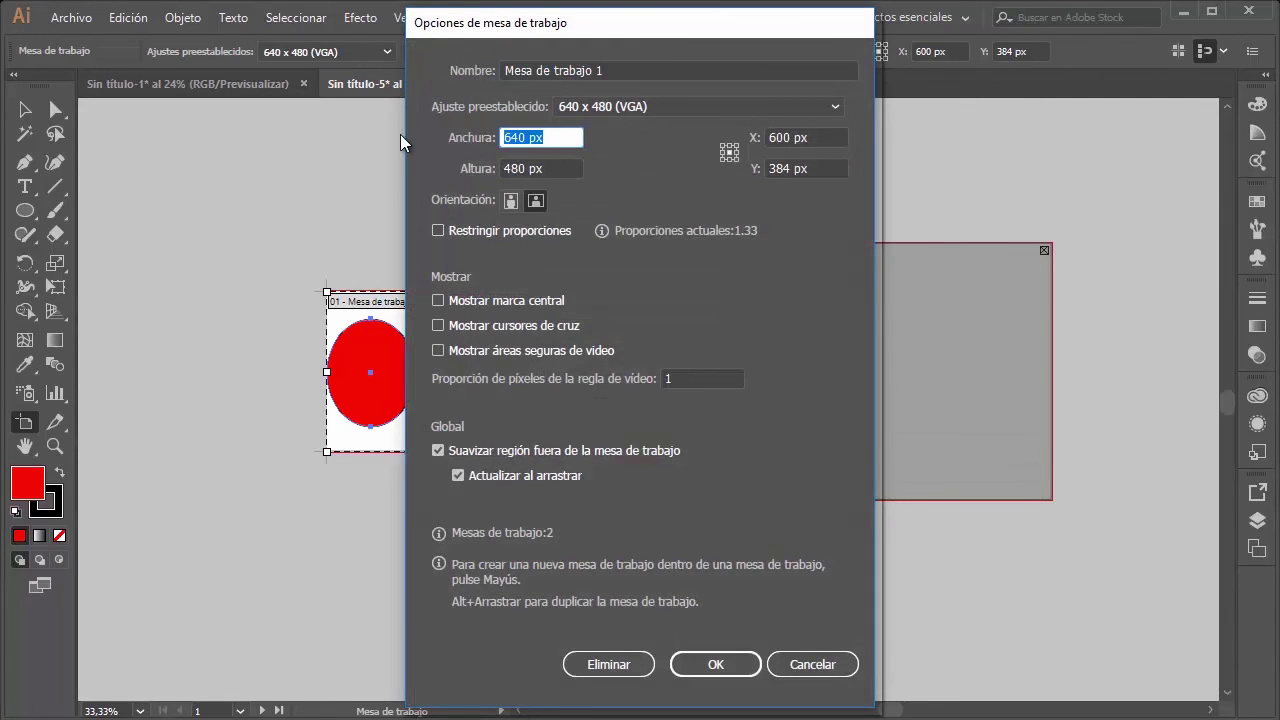
type("1200")
key("Tab")
type("7")
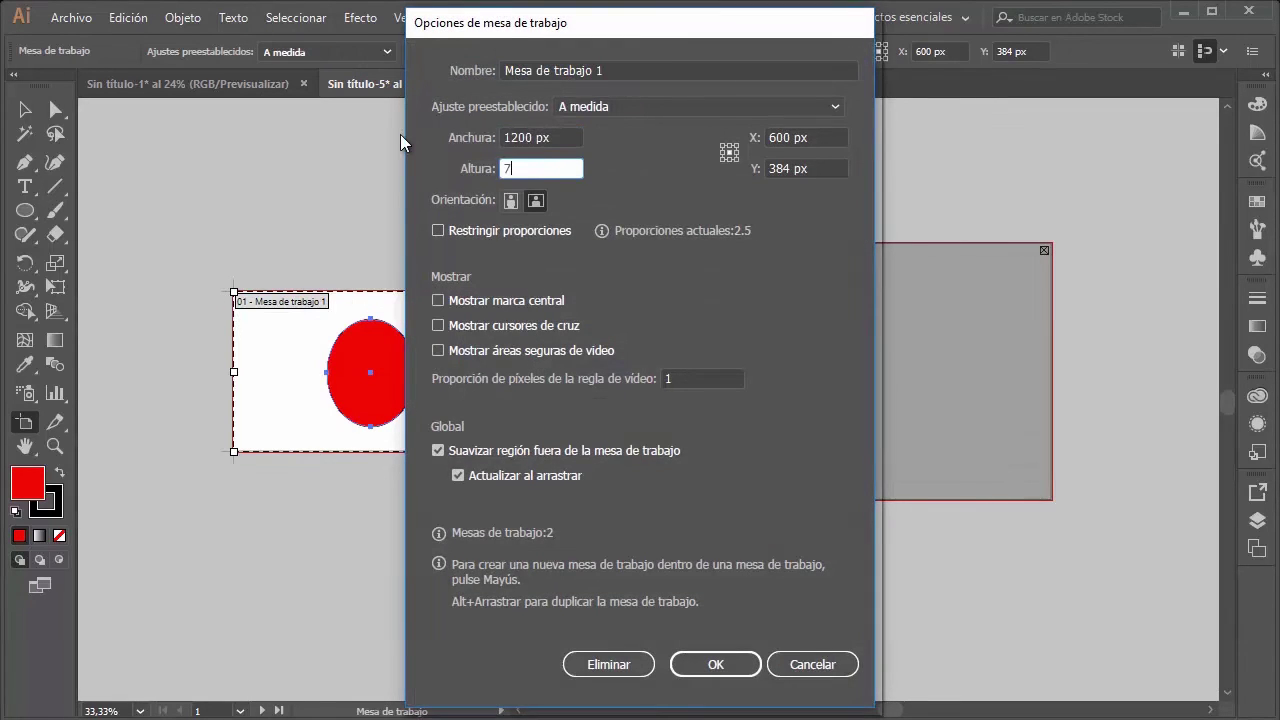
type("68")
key("Tab")
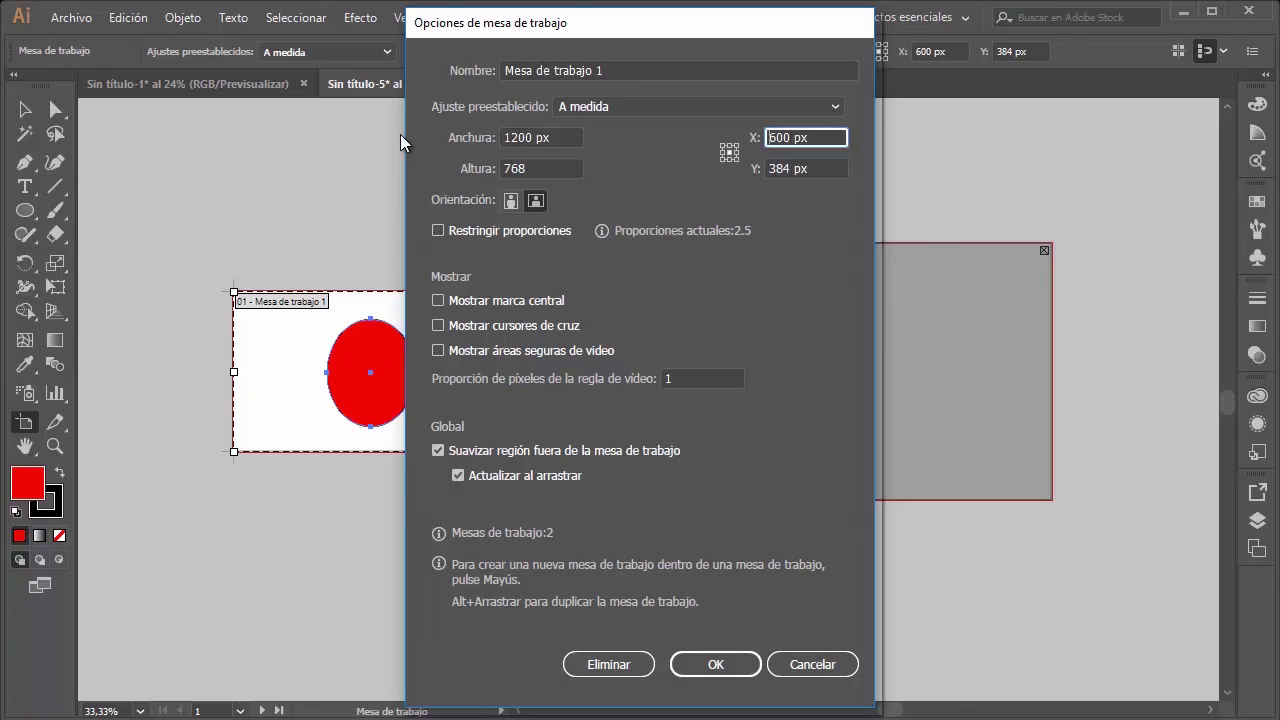
left_click(709, 666)
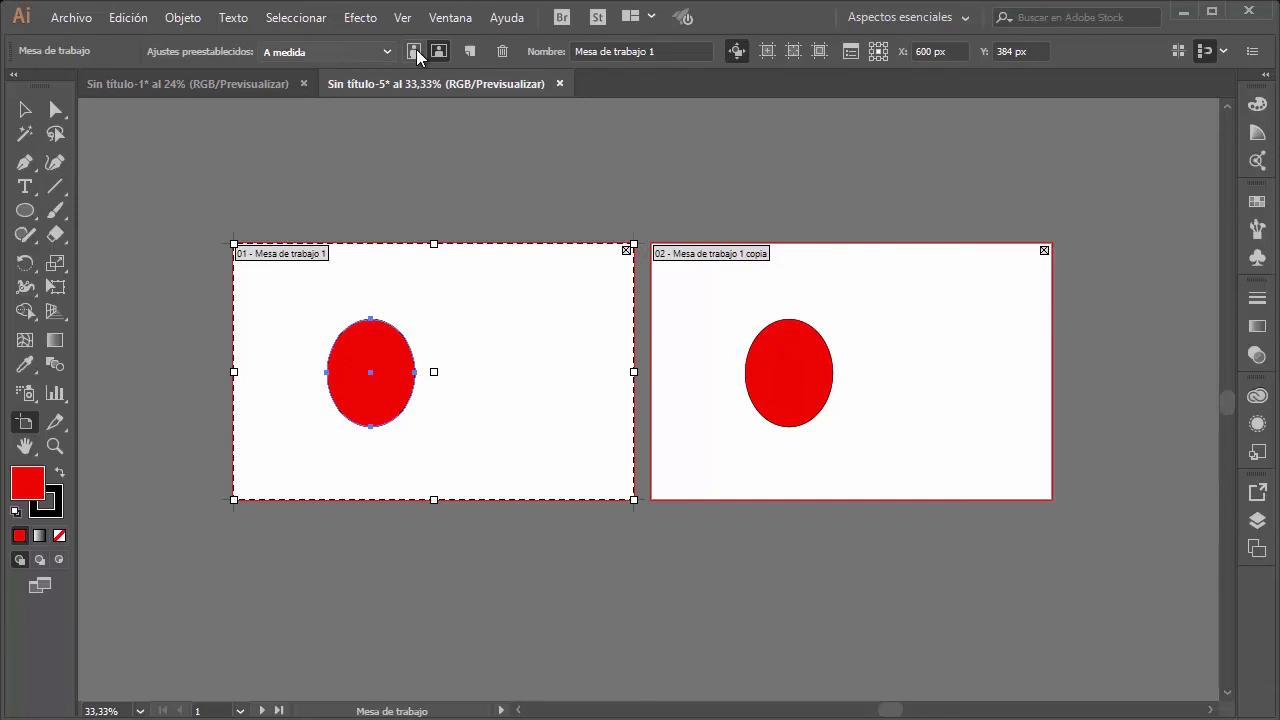
left_click(851, 51)
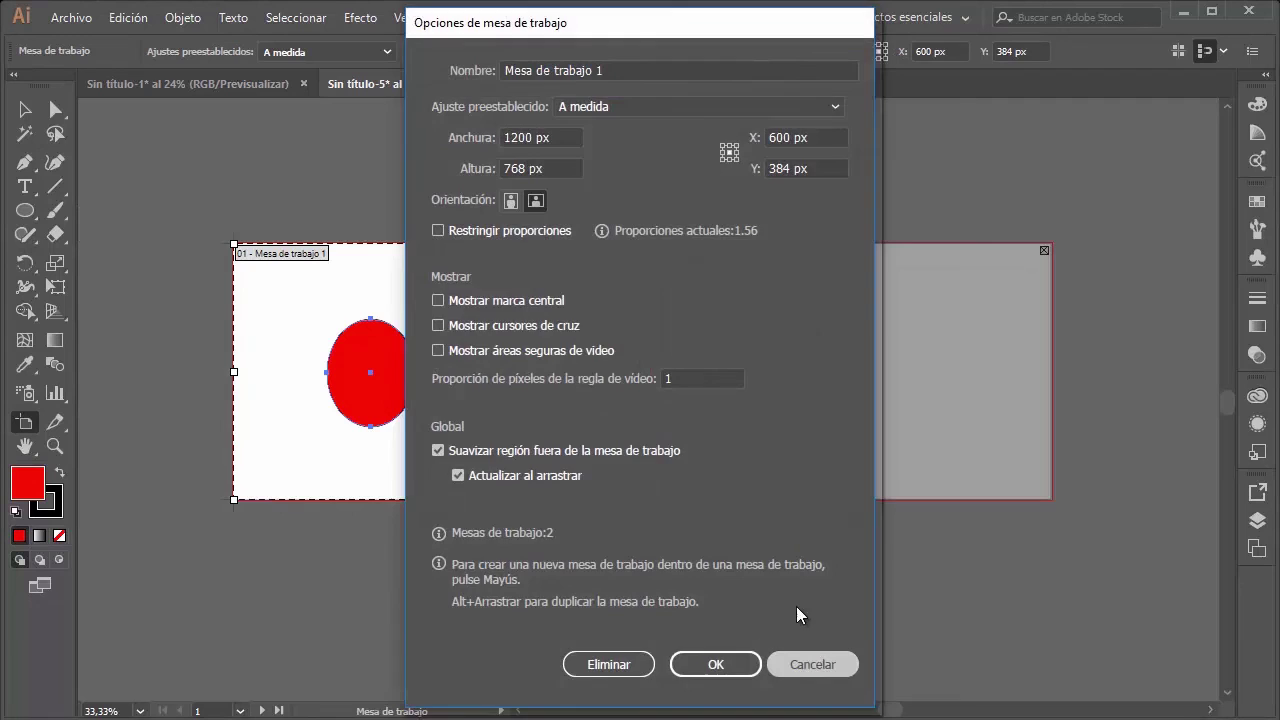
left_click(810, 664)
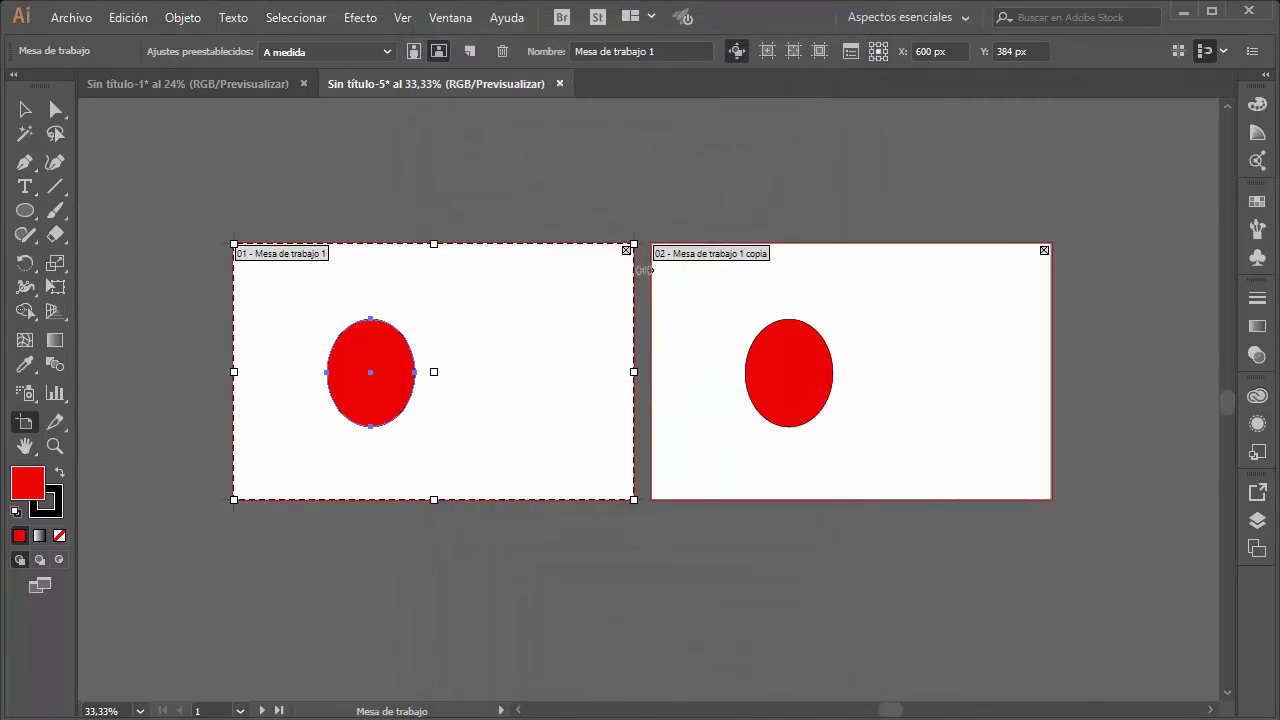
left_click_drag(625, 247, 494, 275)
left_click_drag(718, 291, 528, 337)
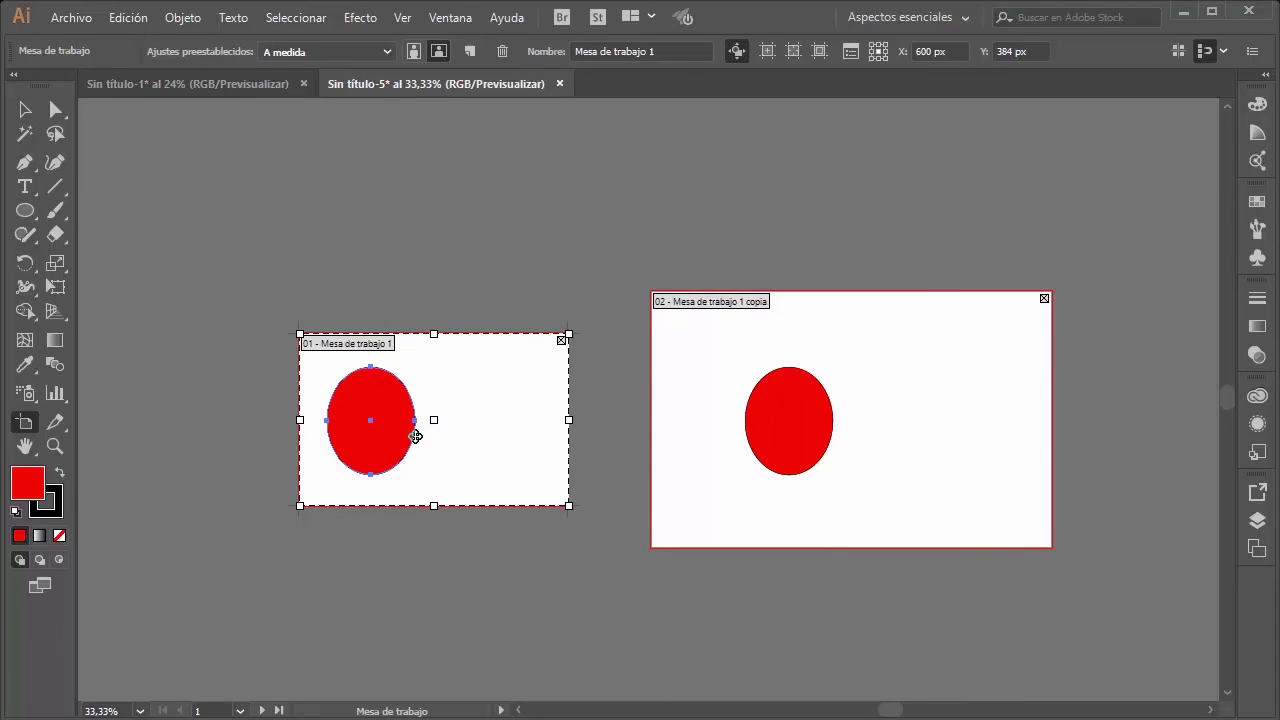
key("ctrl+z")
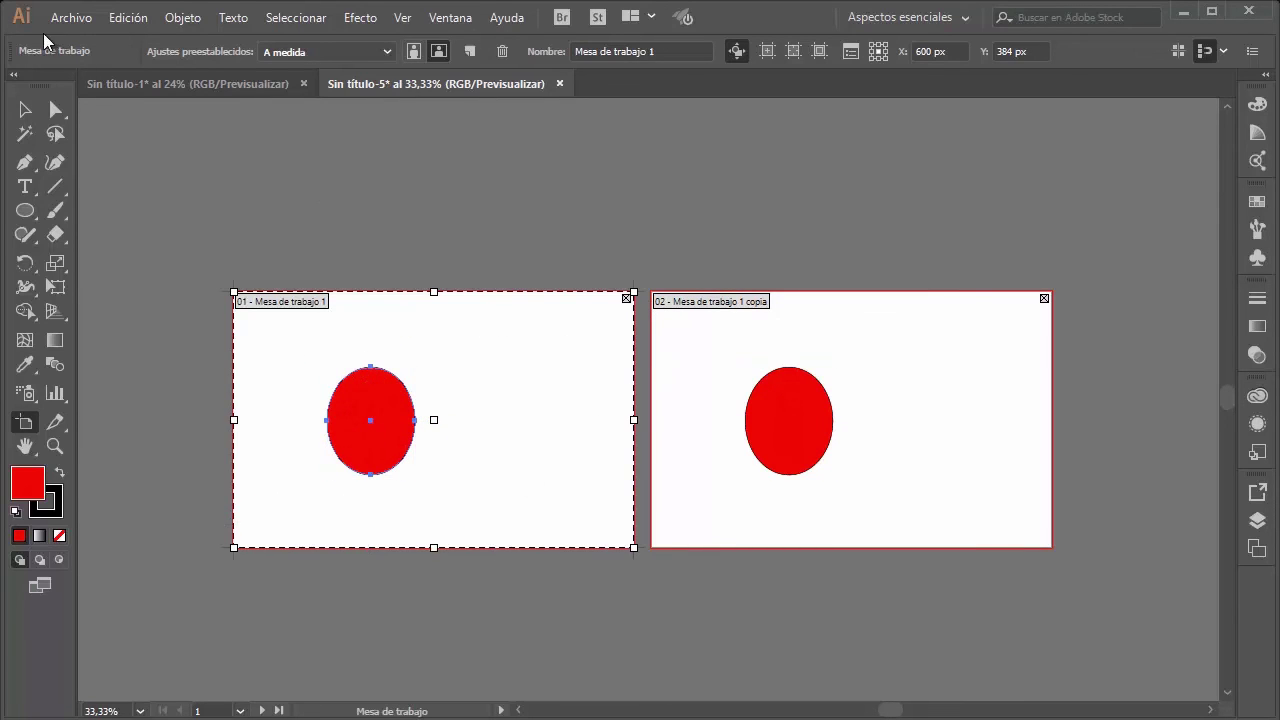
left_click(25, 112)
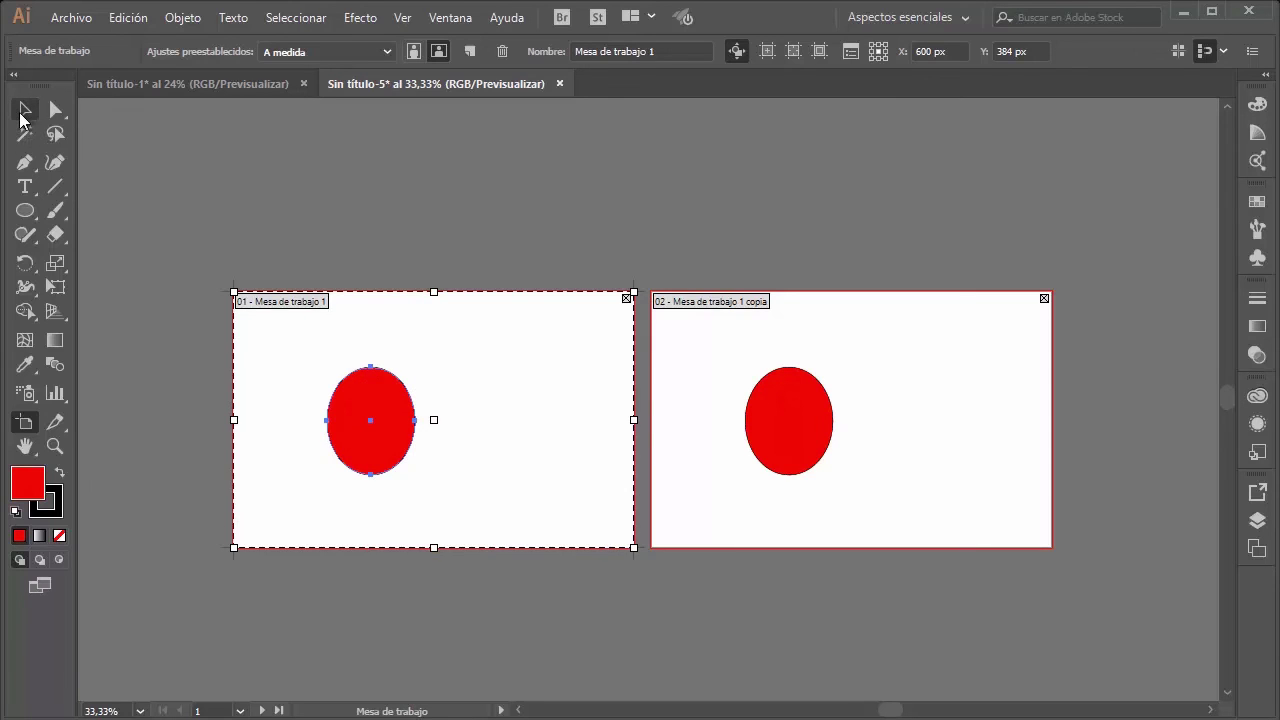
left_click(251, 189)
- Delete the copied artboard and its leftover red ellipse, then fit the remaining artboard in the window
left_click(25, 421)
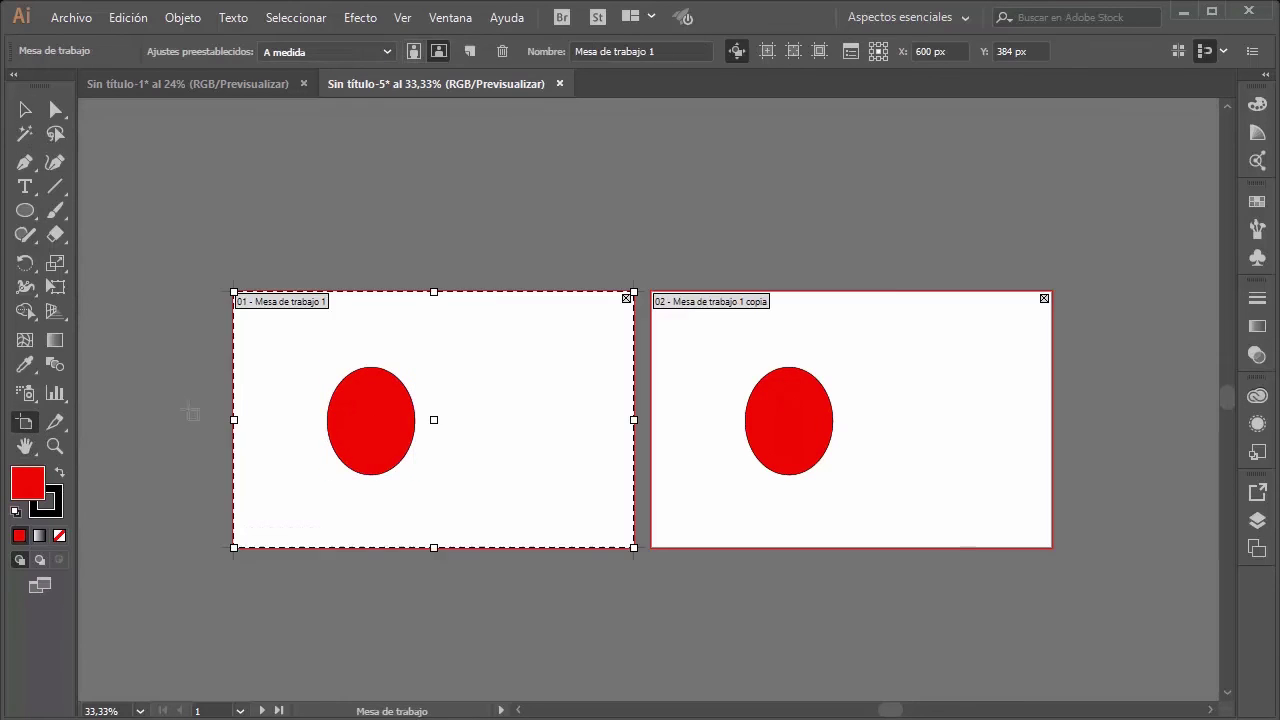
left_click(762, 325)
key("Delete")
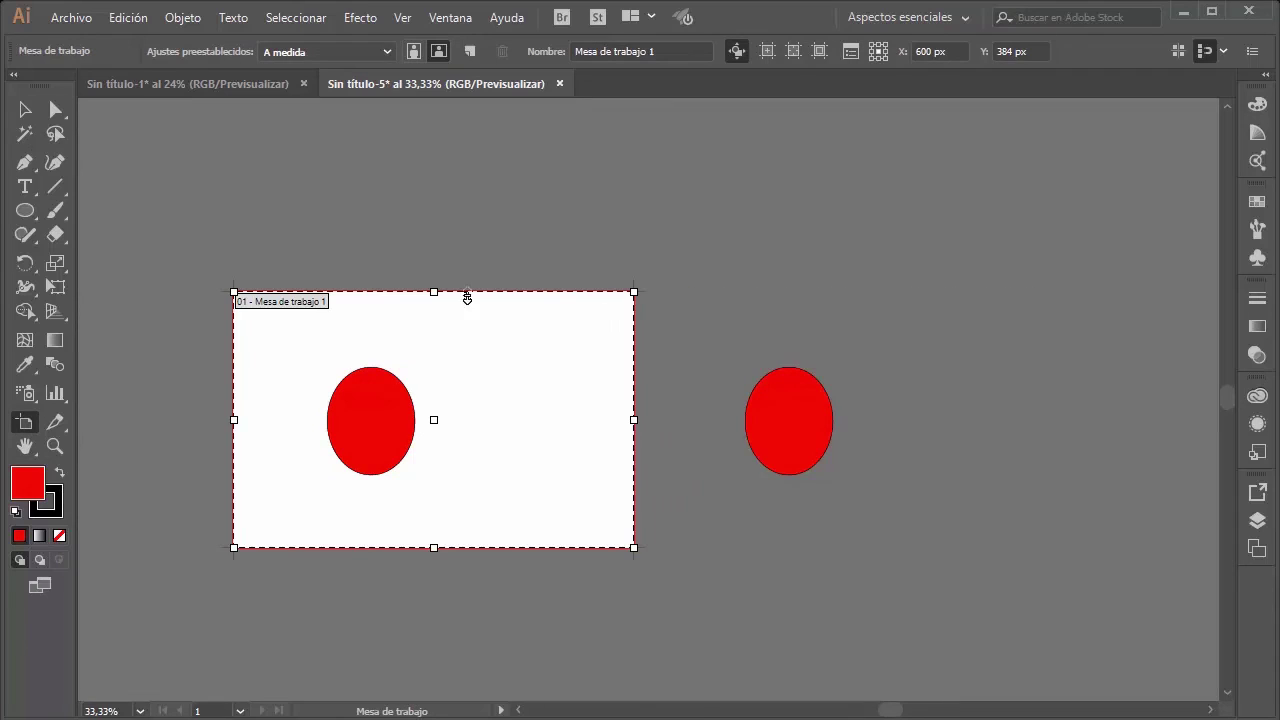
left_click(25, 110)
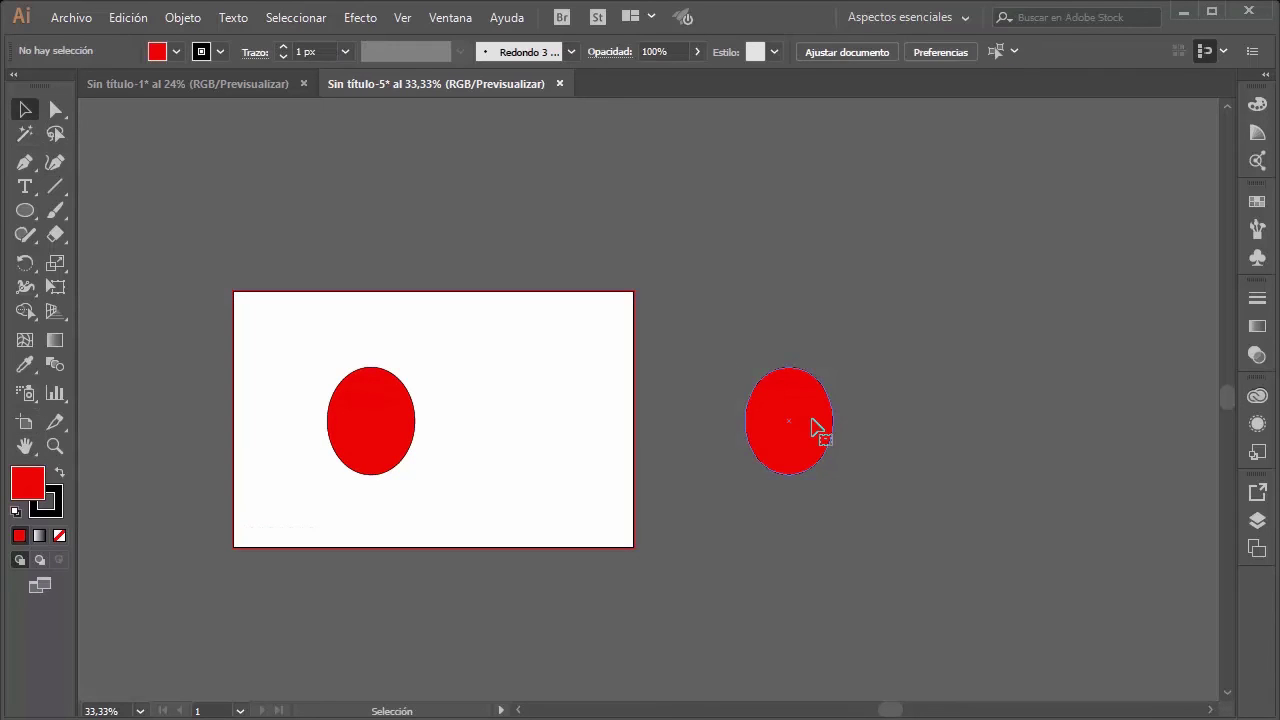
left_click(812, 424)
key("Delete")
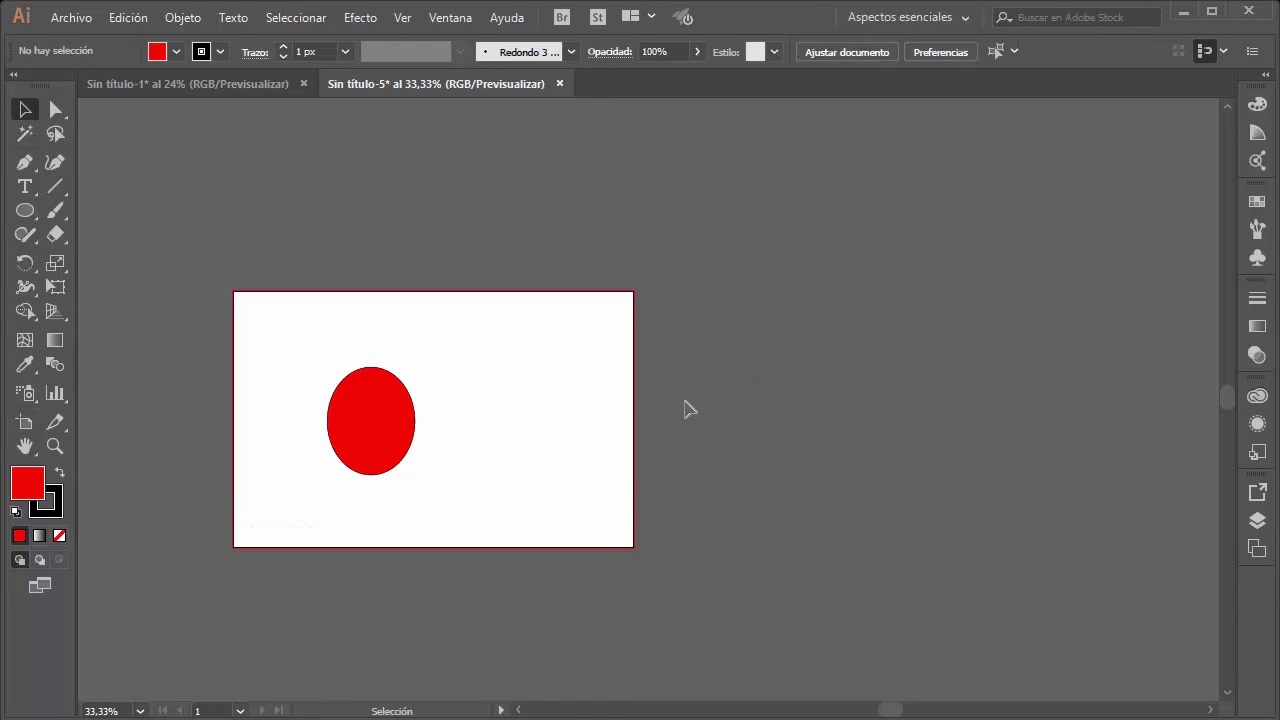
double_click(25, 444)
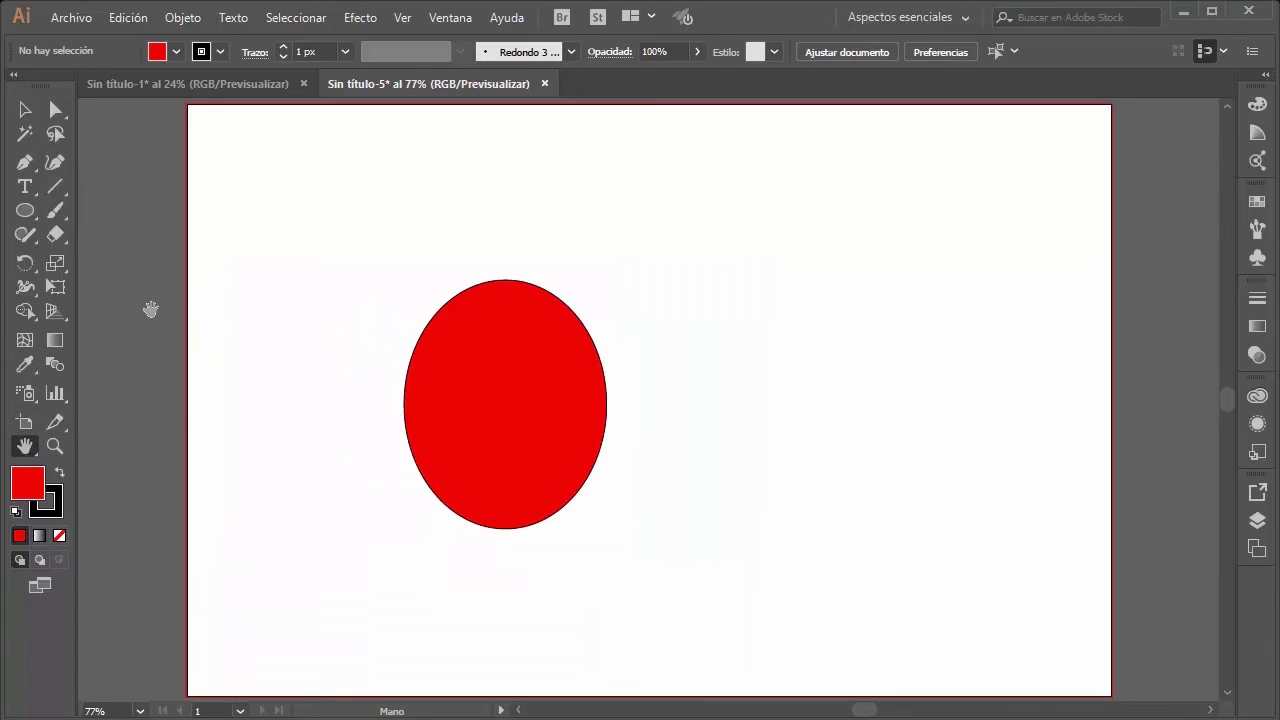
left_click(25, 110)
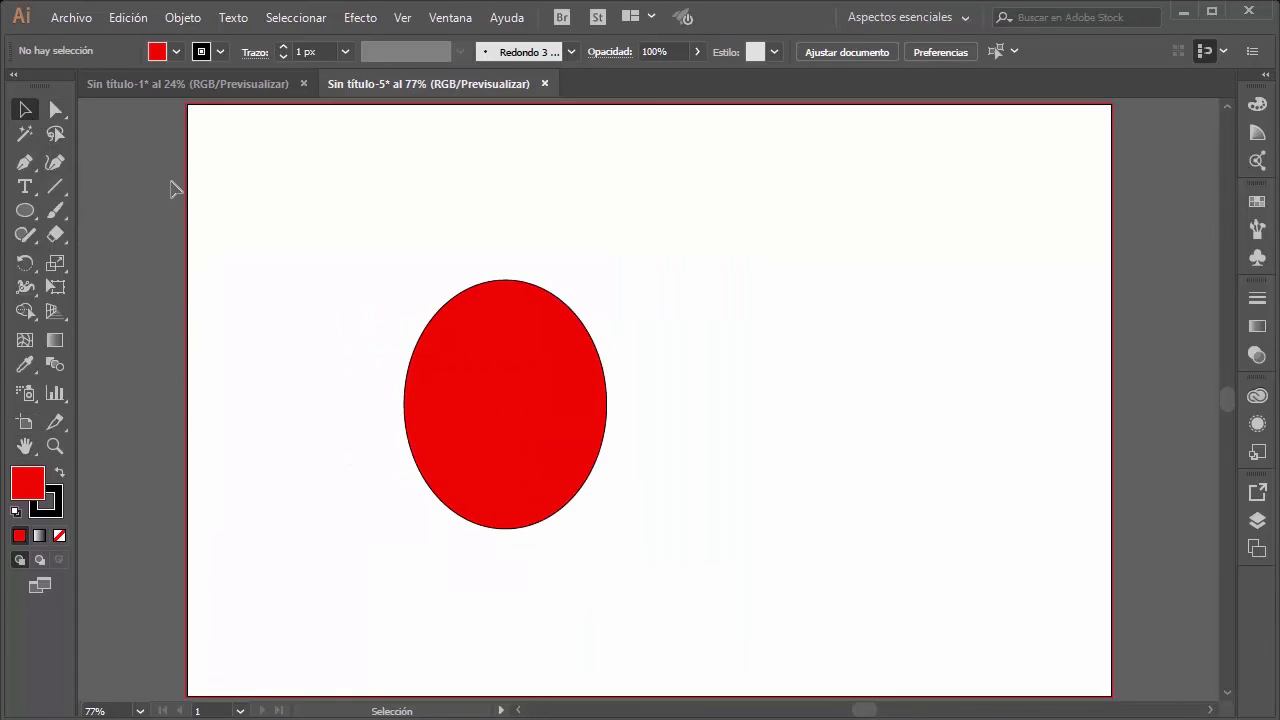